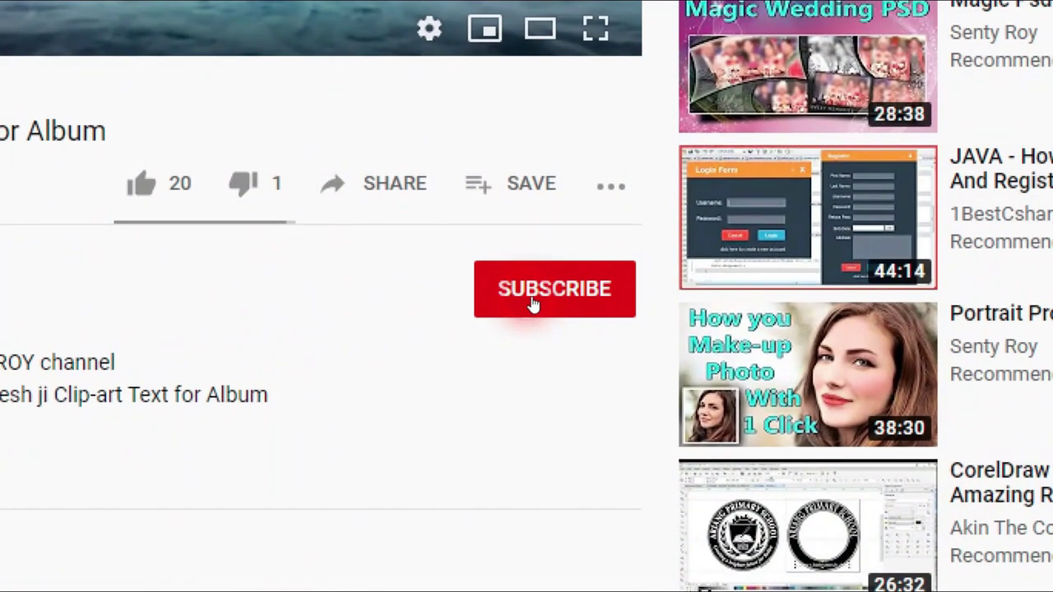
Step: Subscribe to the channel and set its notification bell to All uploads
left_click(533, 304)
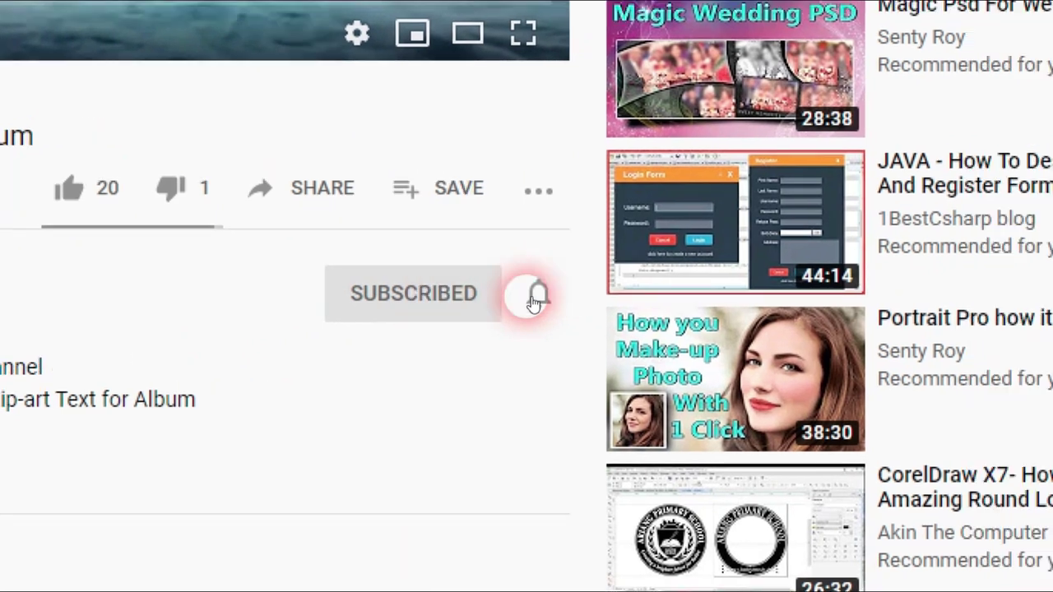
left_click(529, 298)
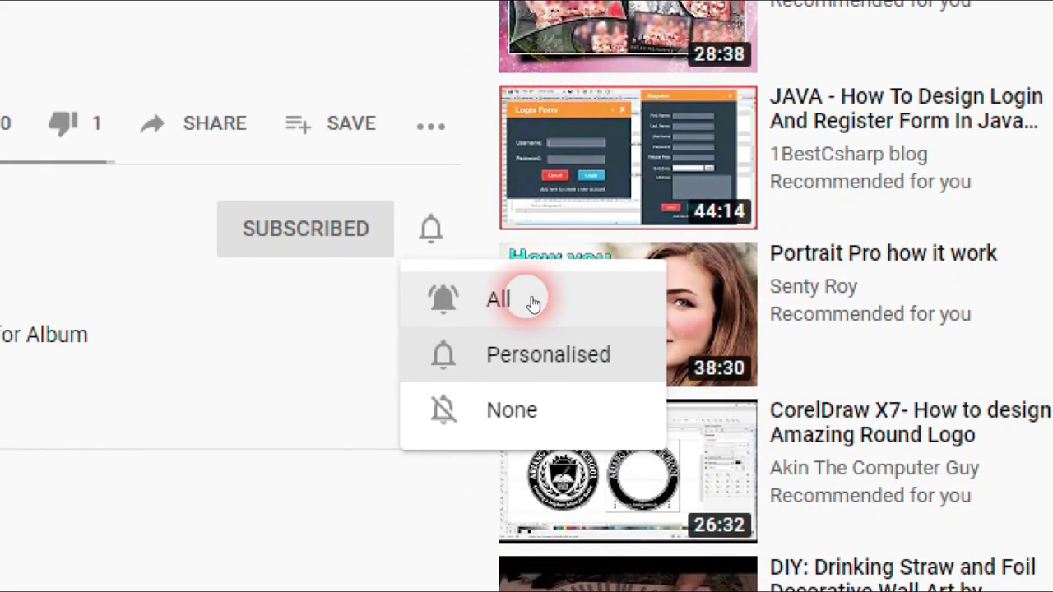
left_click(533, 302)
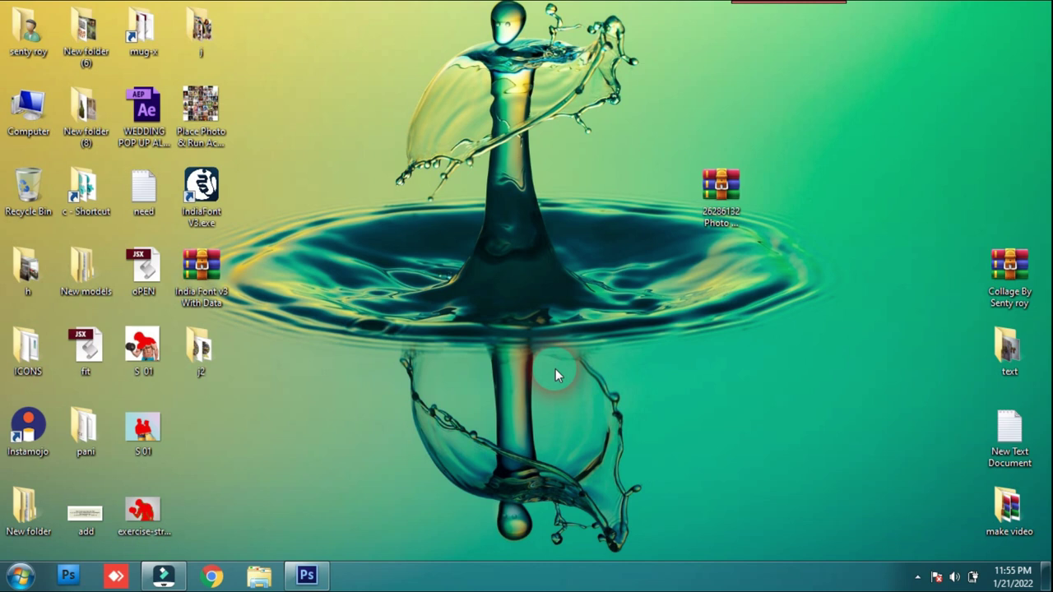
Step: Move the 26286132 Photo Collage Action archive left and confirm its 113 MB size in Properties
left_click_drag(697, 182, 580, 182)
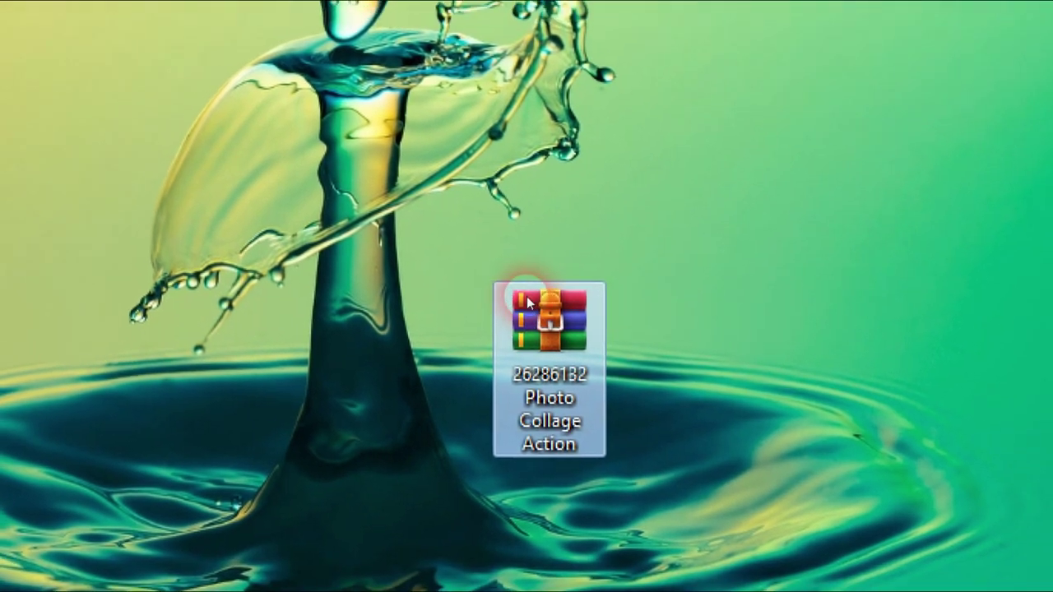
mouse_move(549, 320)
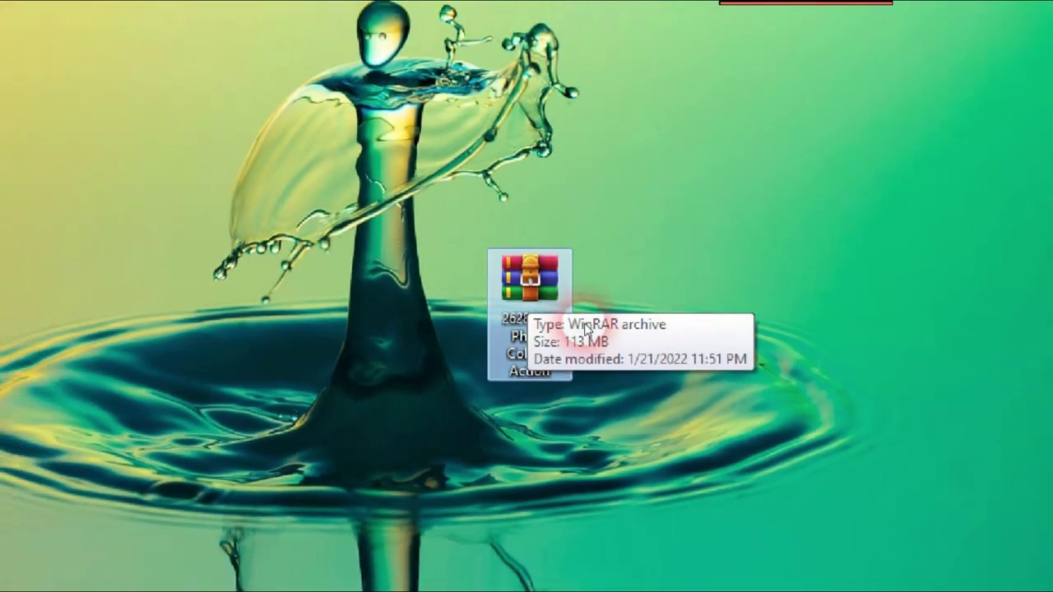
right_click(527, 296)
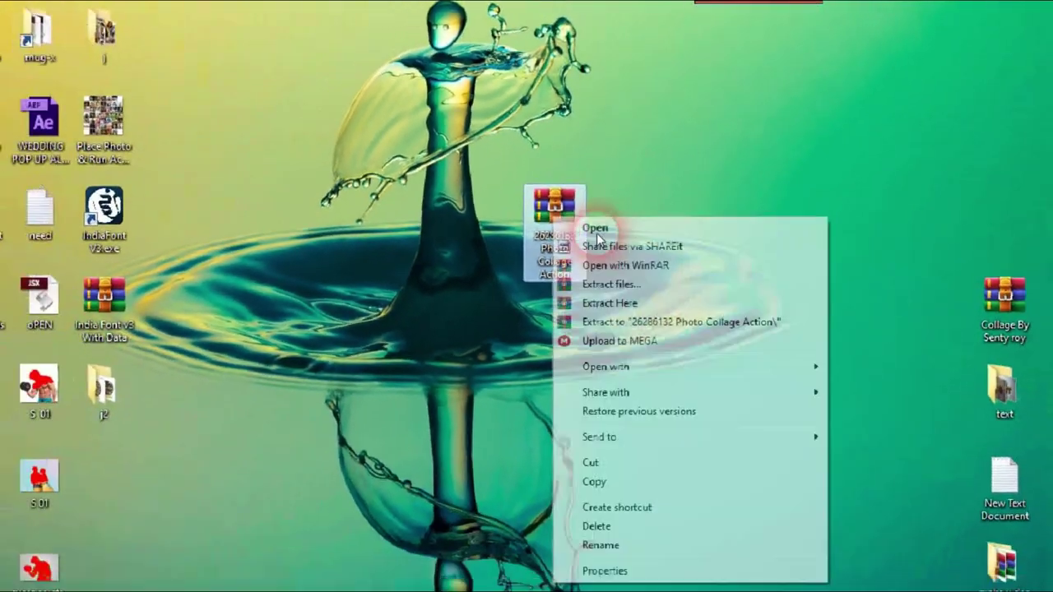
left_click(650, 512)
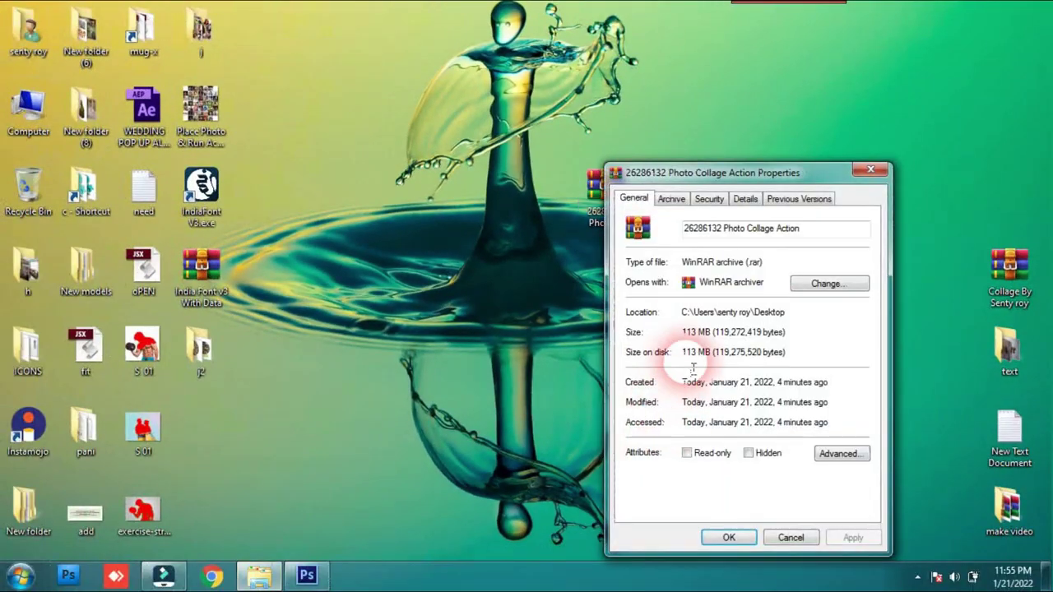
double_click(701, 333)
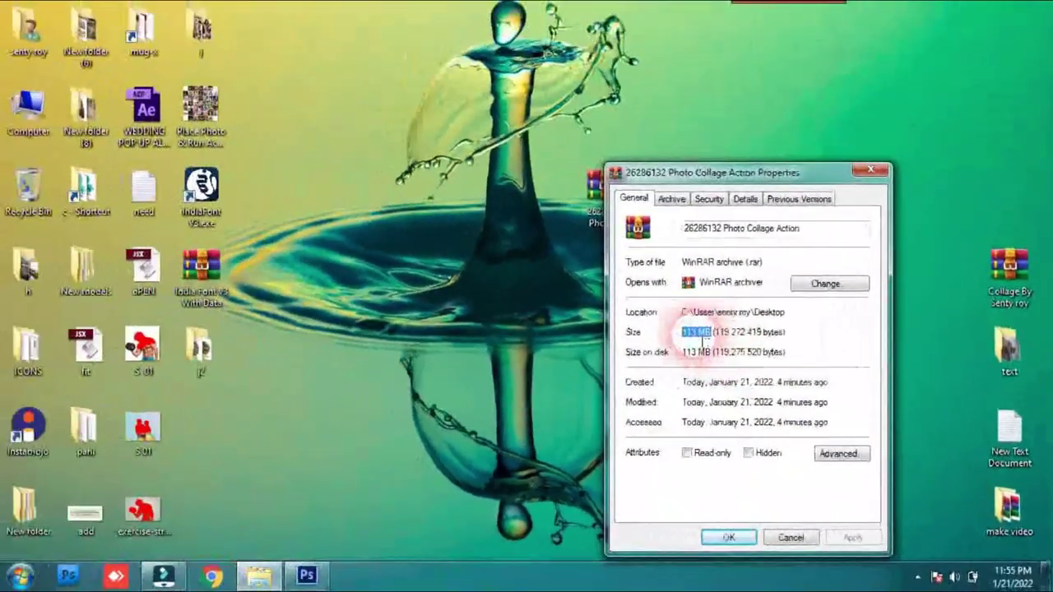
left_click(687, 325)
left_click(792, 538)
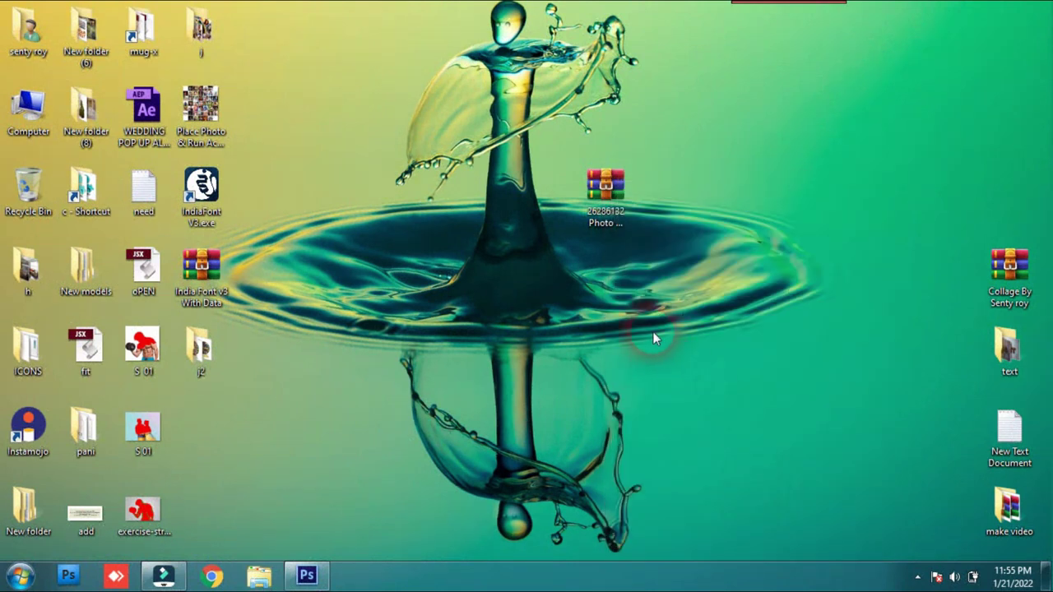
left_click(603, 205)
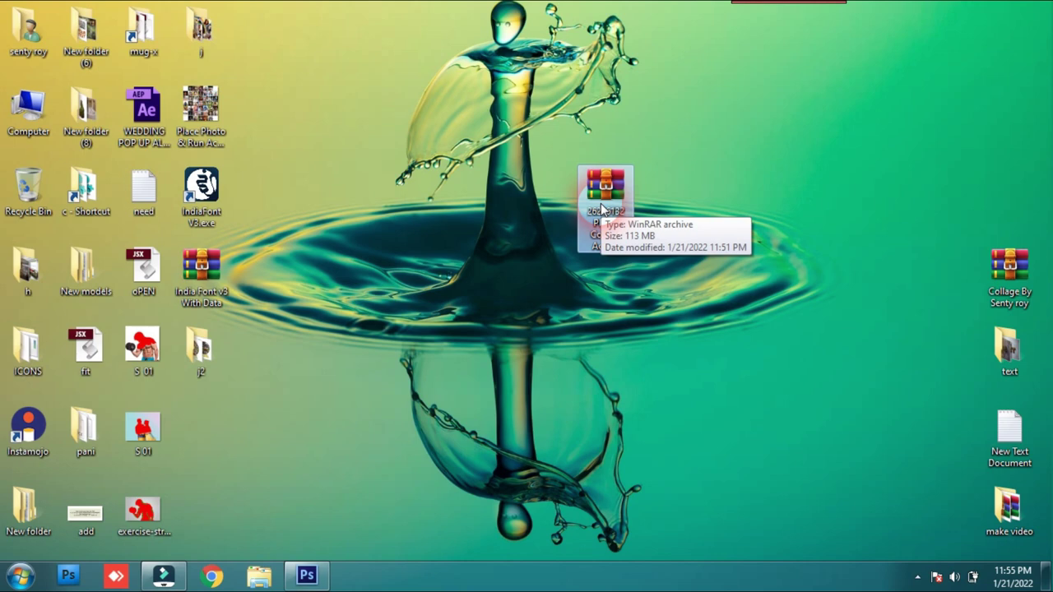
right_click(601, 207)
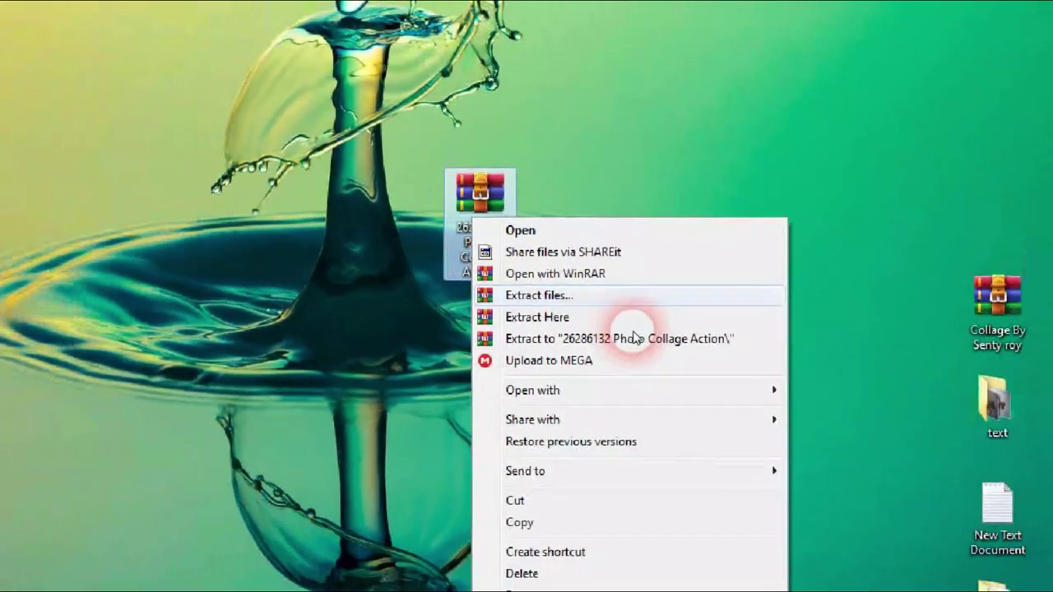
Step: Extract the archive with WinRAR into the suggested desktop folder
left_click(530, 298)
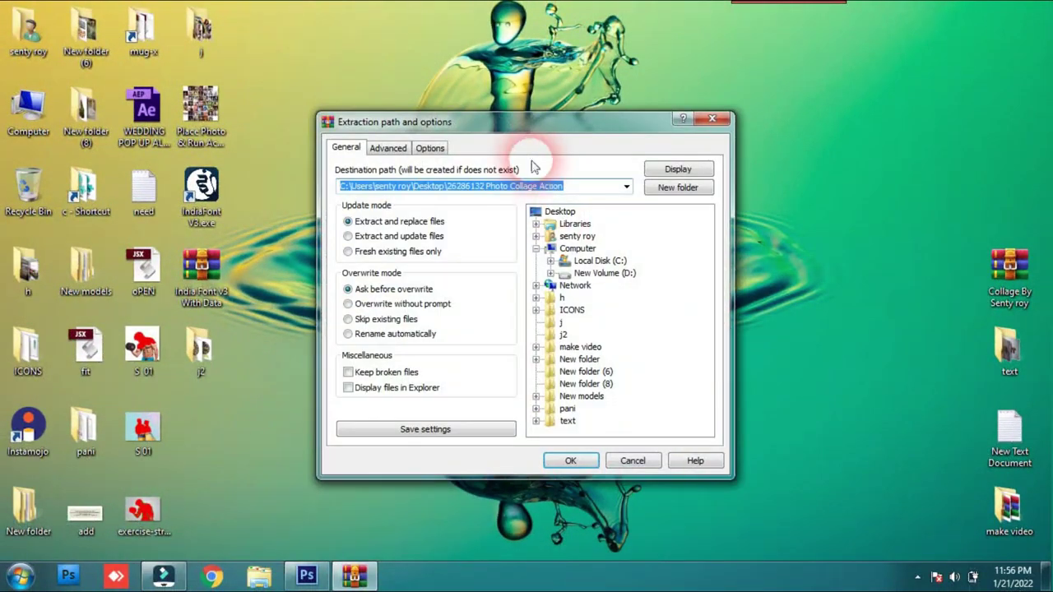
mouse_move(523, 123)
left_mouse_down()
mouse_move(553, 141)
mouse_move(553, 115)
left_mouse_up()
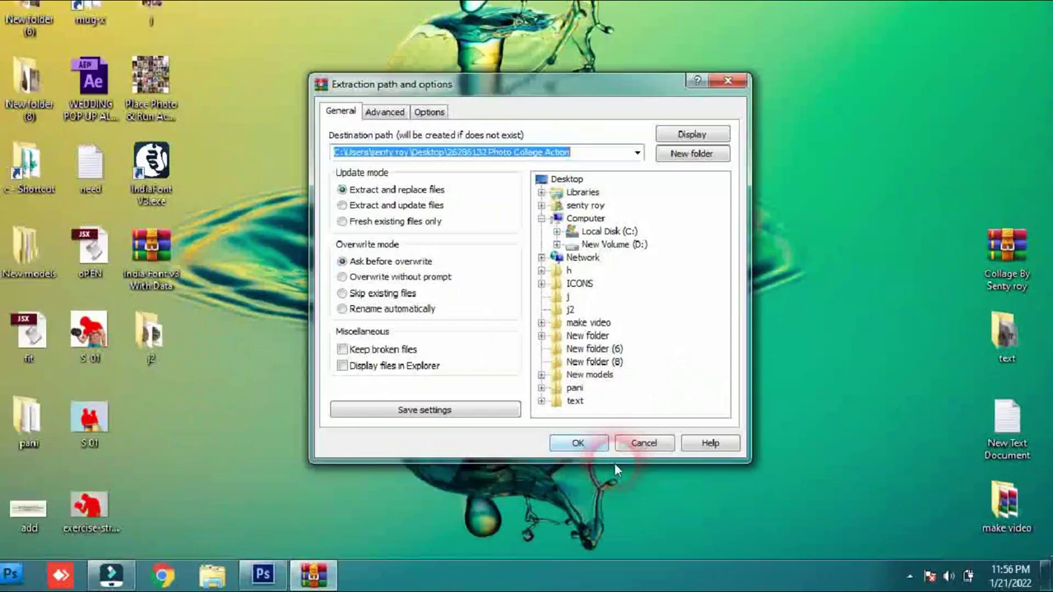
left_click(516, 388)
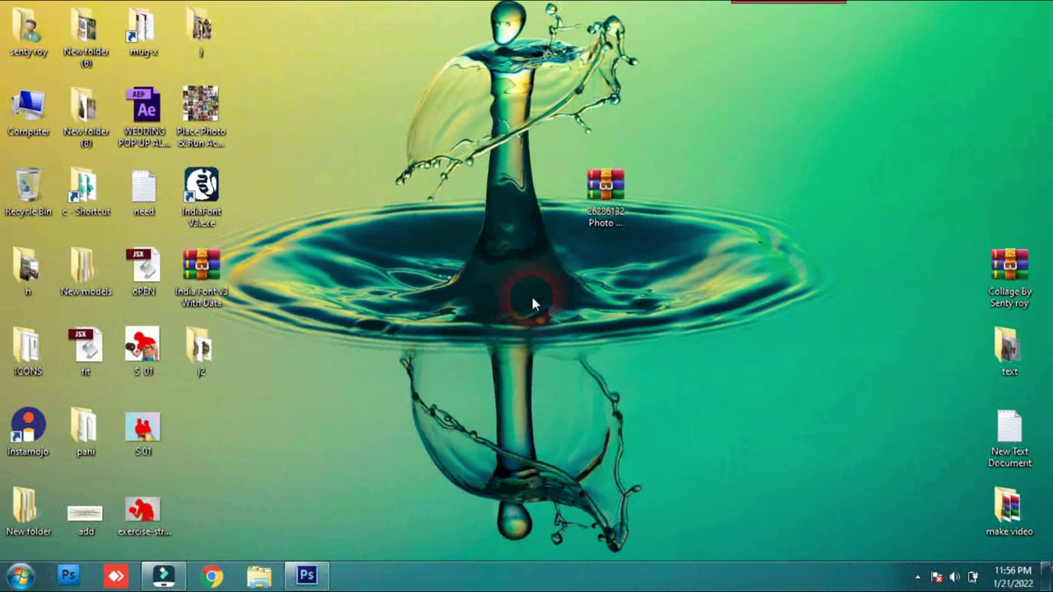
Step: Refresh the desktop and place the extracted folder beside the archive
right_click(535, 301)
left_click(583, 339)
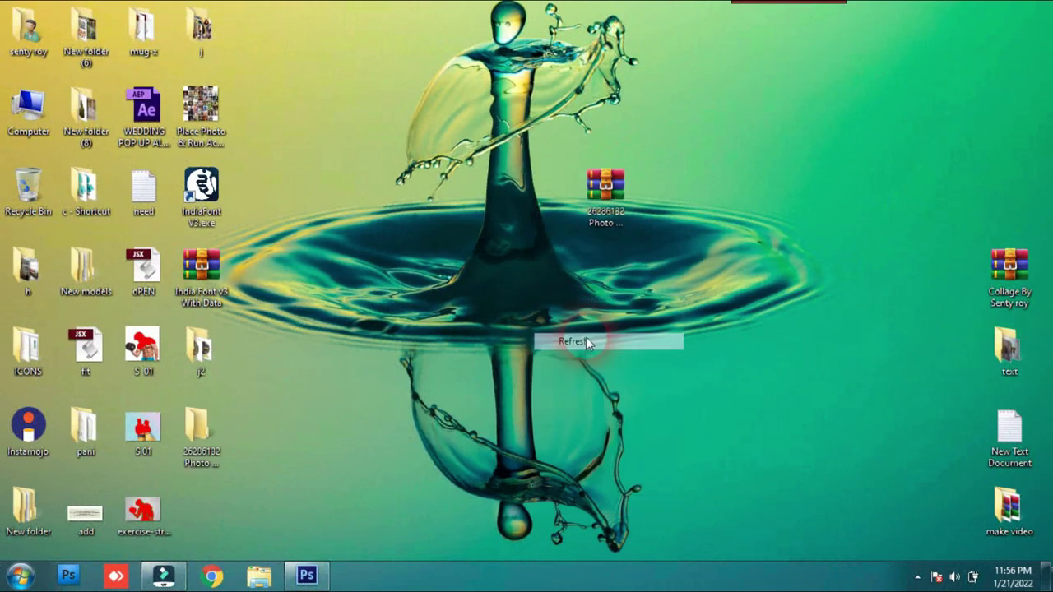
left_click_drag(198, 430, 547, 201)
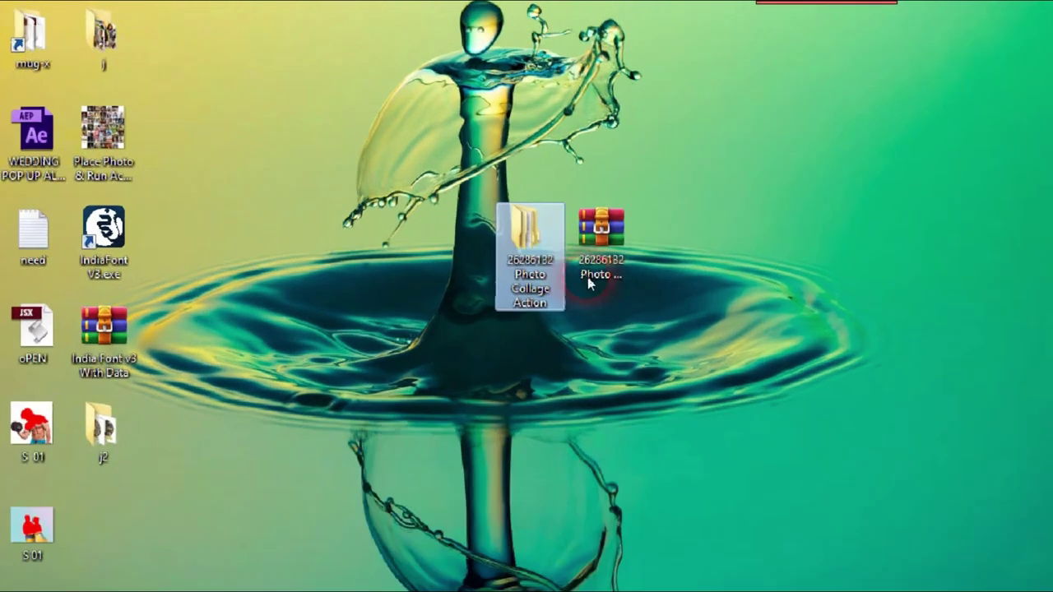
left_click(591, 262)
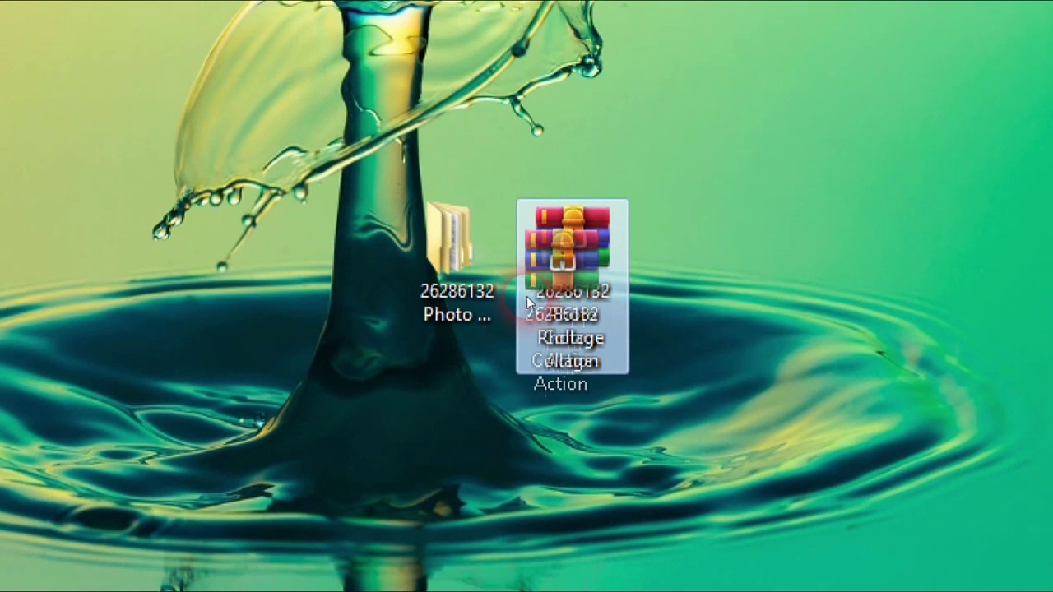
left_click_drag(527, 302, 527, 300)
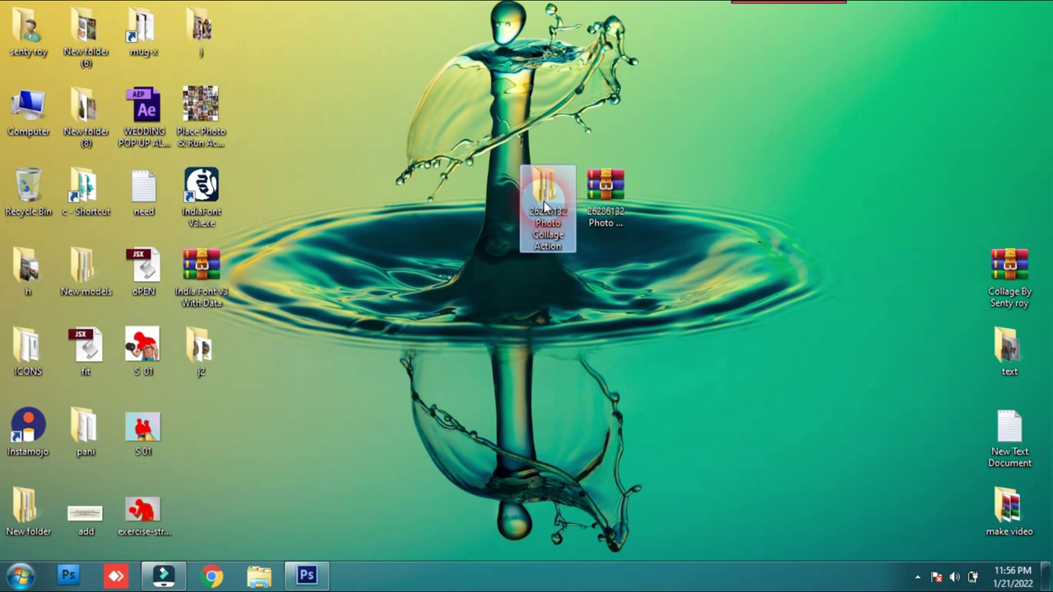
Step: Open the extracted and inner 26286132 Photo Collage Action folders, viewing them as extra large icons
double_click(545, 206)
right_click(449, 206)
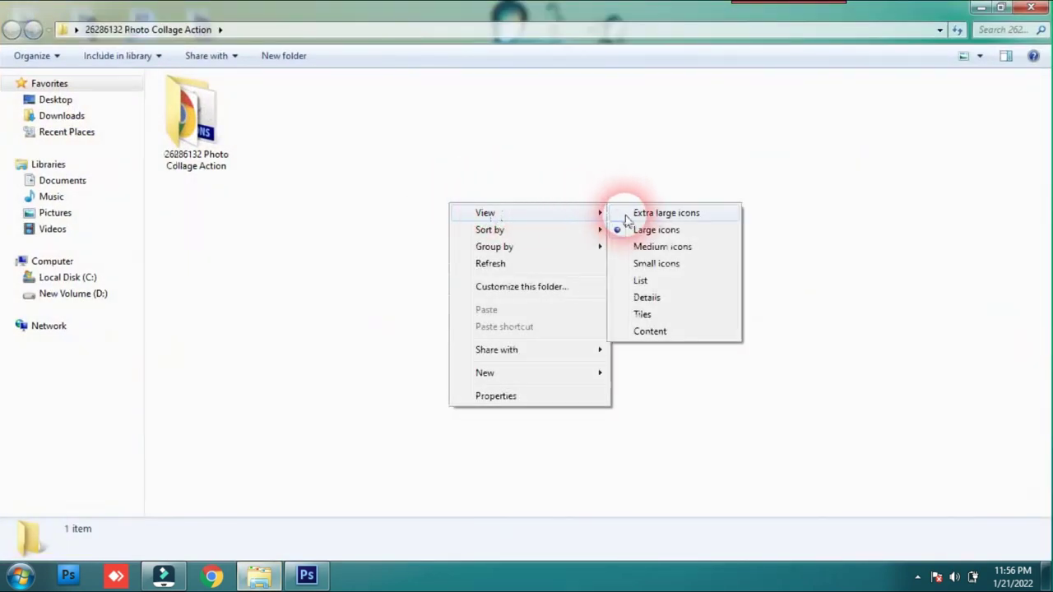
left_click(623, 213)
left_click(318, 280)
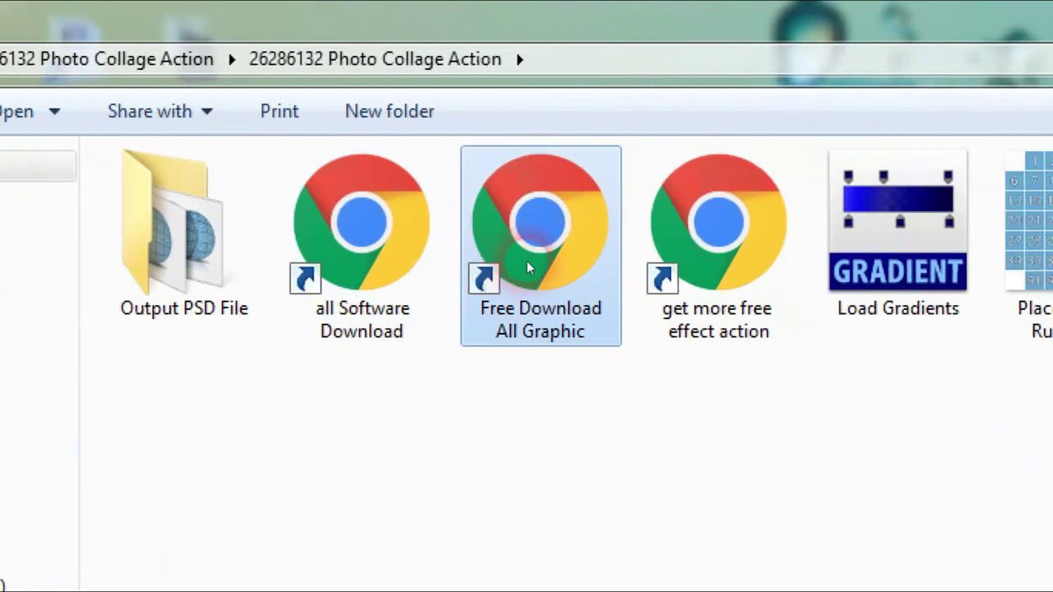
left_click(668, 273)
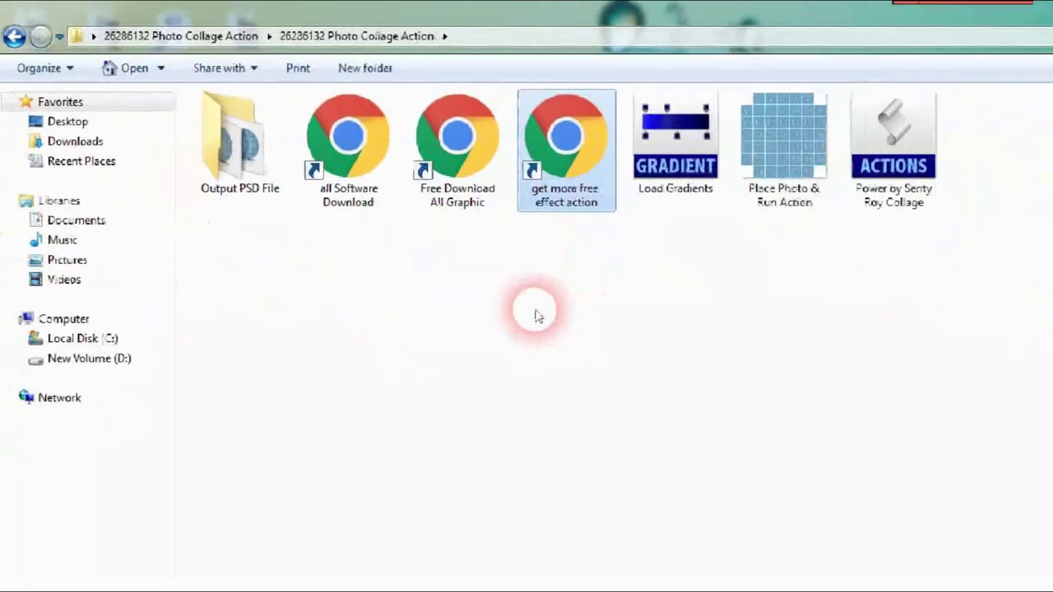
right_click(393, 234)
mouse_move(461, 241)
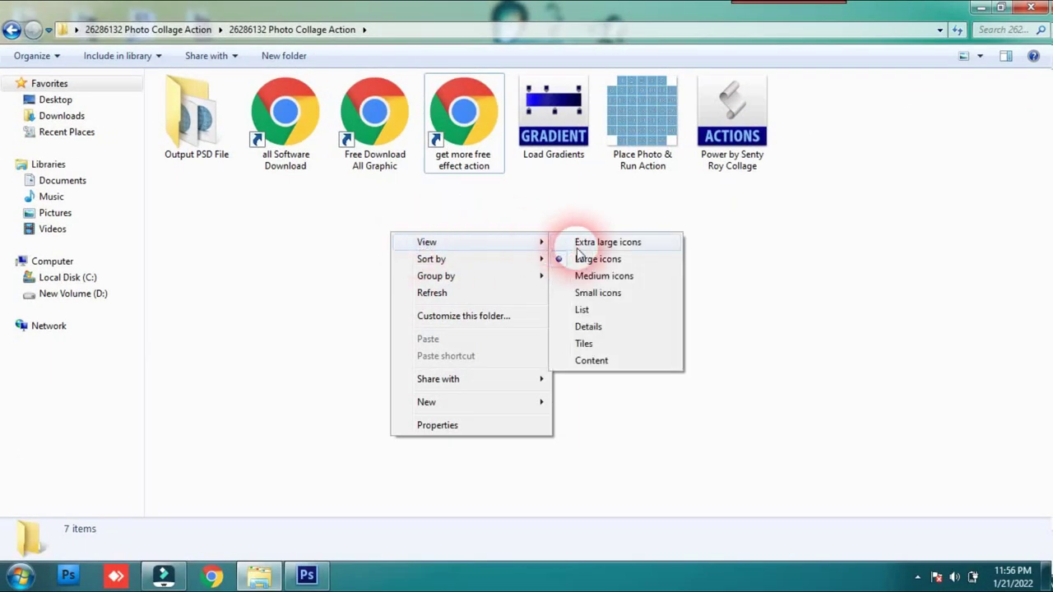
left_click(607, 242)
Step: Look over the download shortcuts, then select the Output PSD File folder
left_click(556, 219)
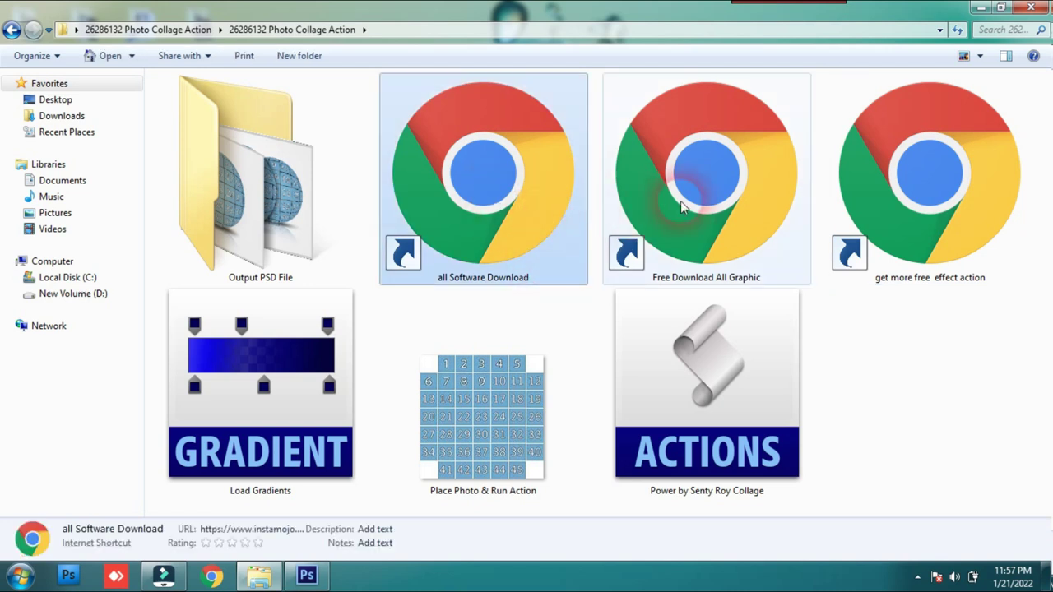
left_click(680, 201)
left_click(900, 200)
left_click(666, 205)
left_click(510, 219)
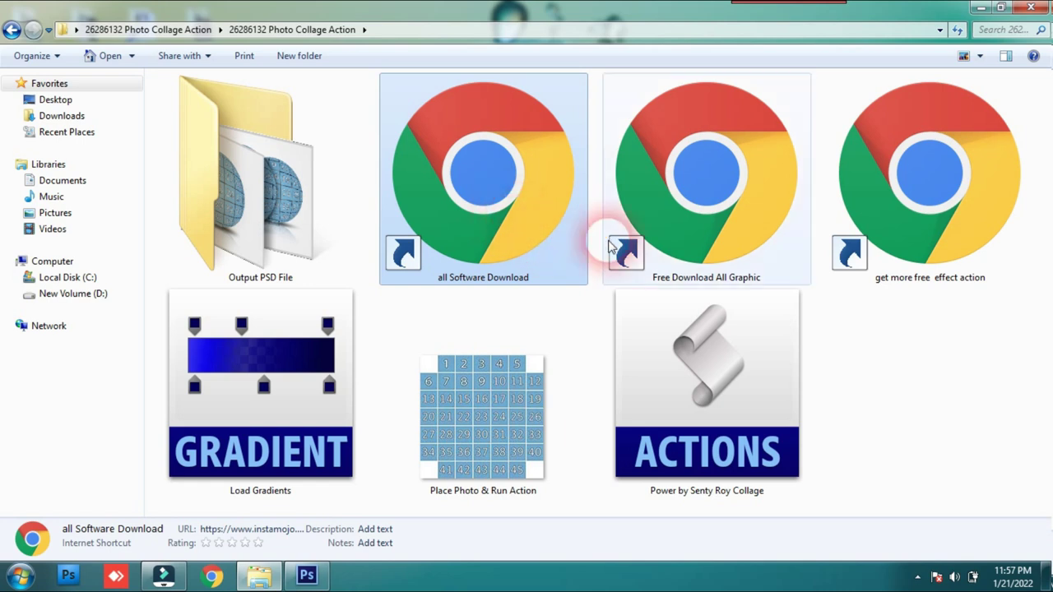
left_click(689, 200)
left_click(847, 230)
left_click(695, 214)
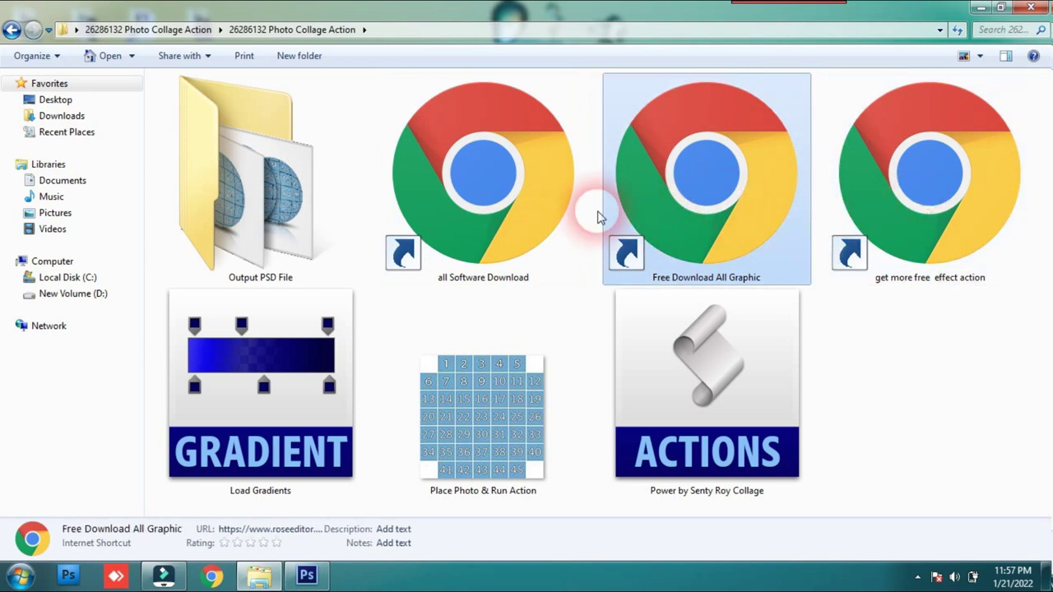
left_click(585, 206)
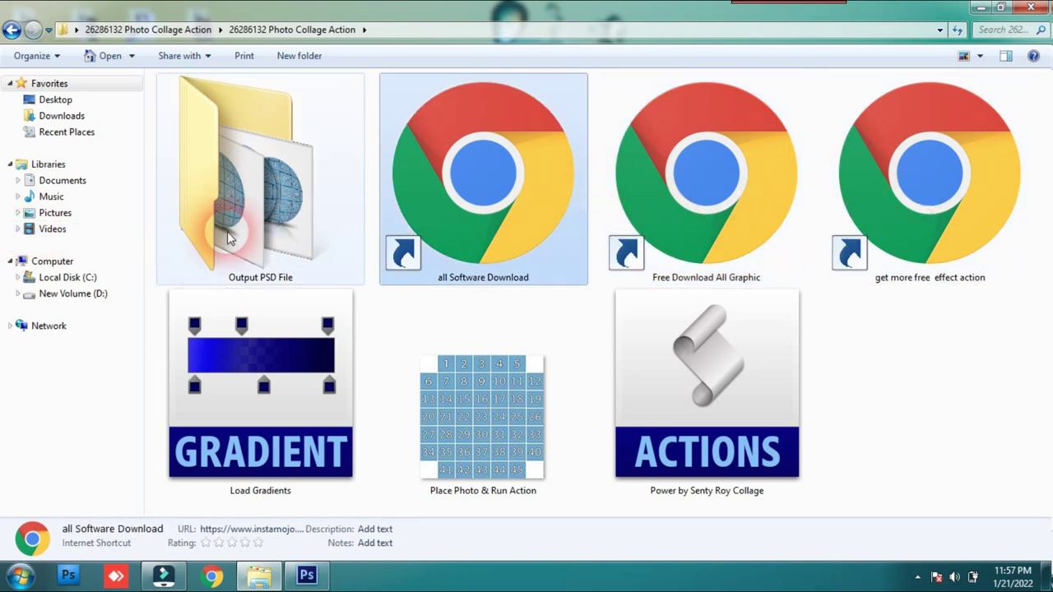
left_click(239, 223)
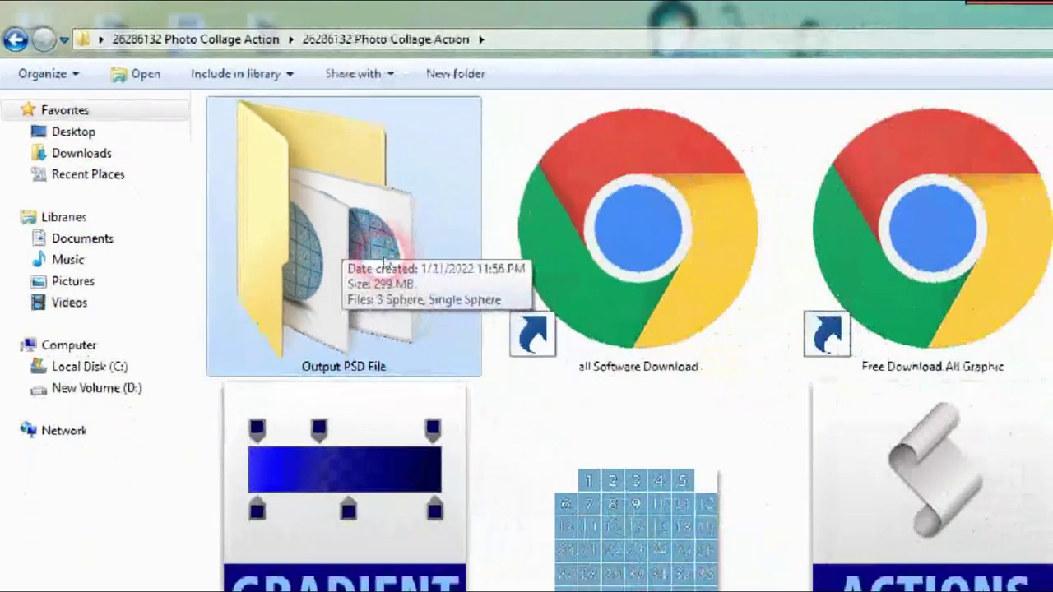
Step: Open Output PSD File as extra large icons and inspect the 3 Sphere and Single Sphere previews
double_click(341, 234)
right_click(401, 212)
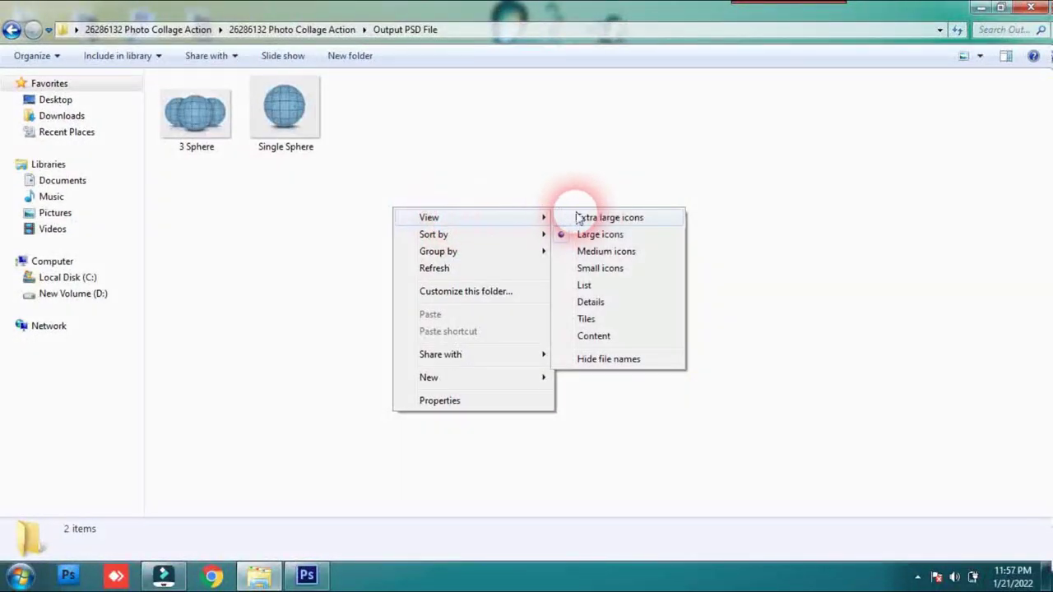
mouse_move(473, 217)
left_click(576, 217)
left_click(401, 251)
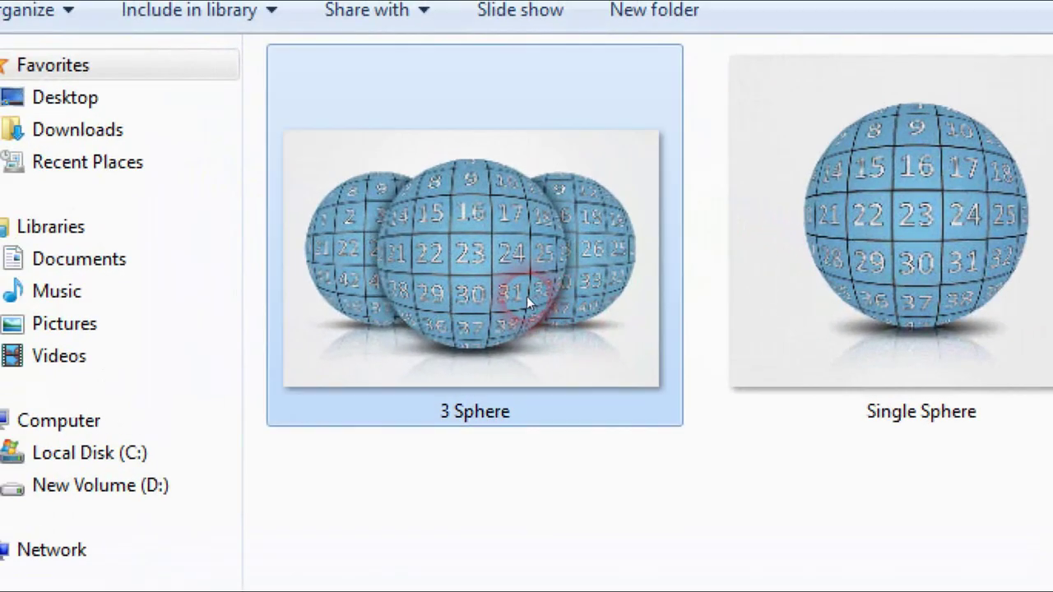
left_click(554, 223)
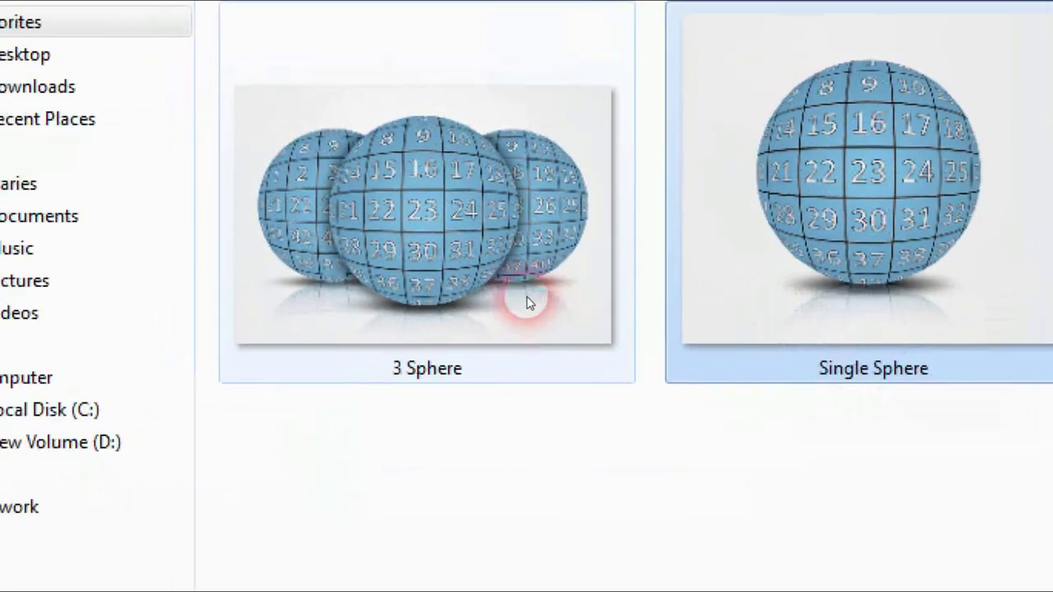
left_click(141, 344)
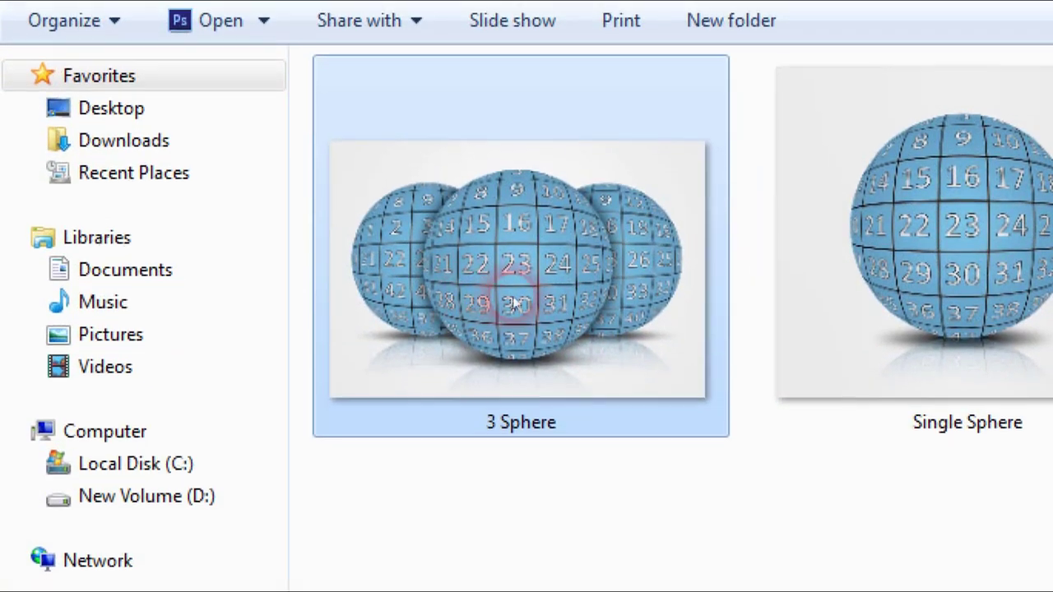
left_click(526, 302)
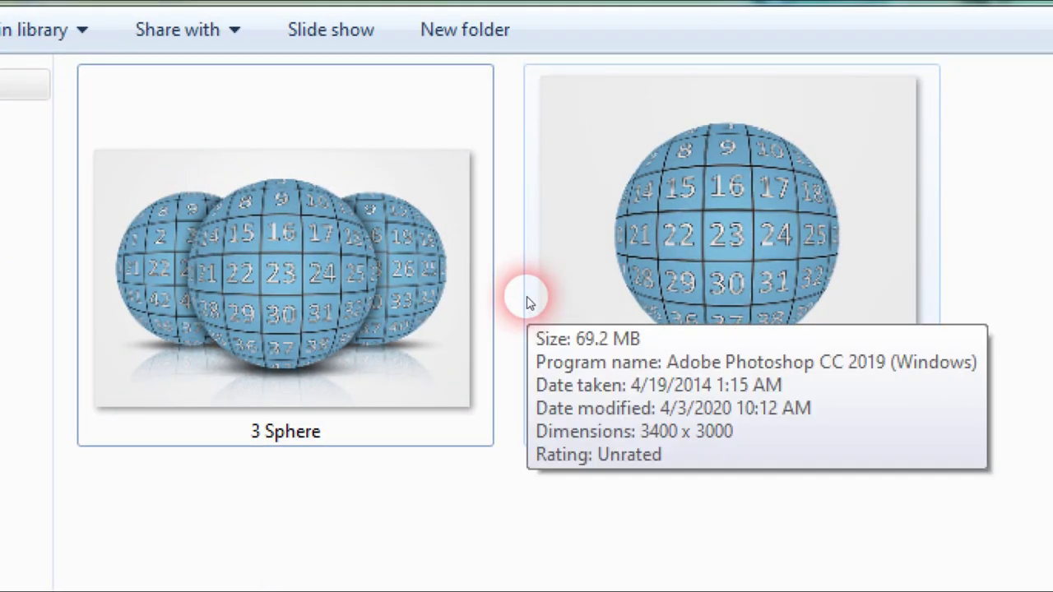
Step: Return to the parent folder and check Load Gradients, Place Photo & Run Action and the actions file
key("BackSpace")
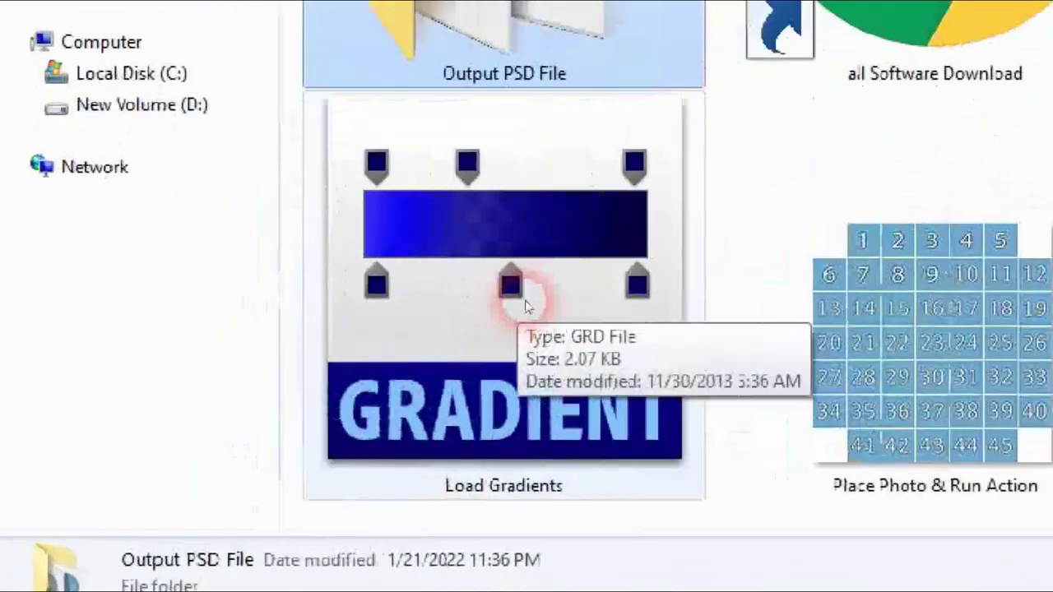
left_click(266, 397)
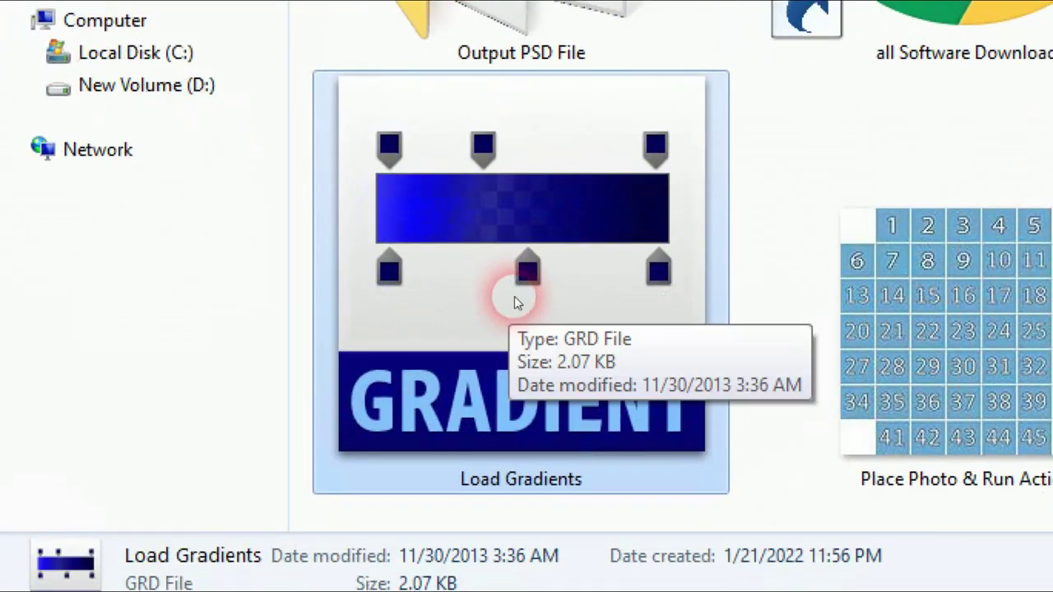
left_click(529, 302)
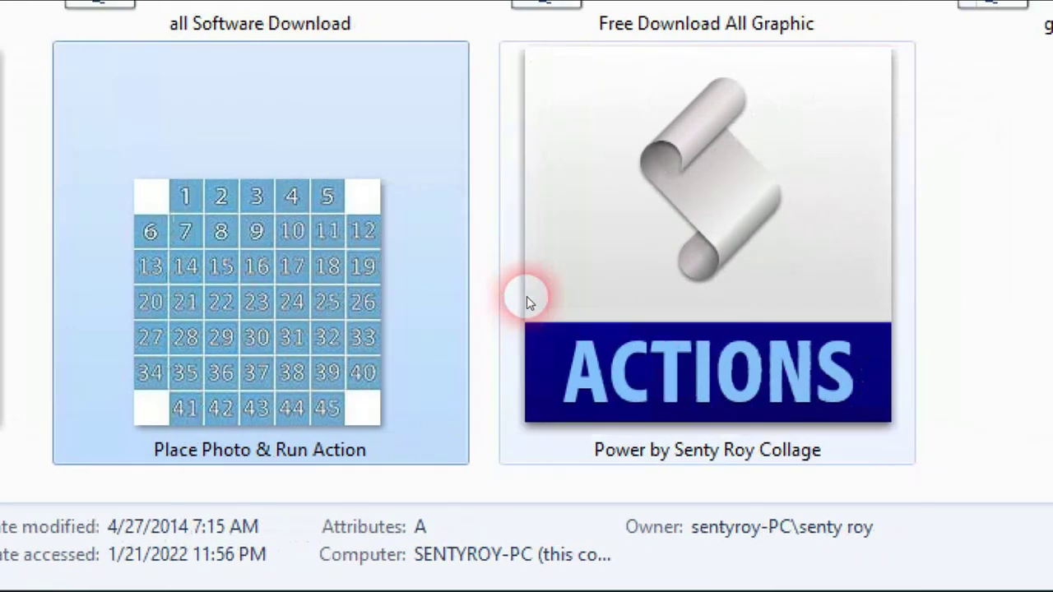
left_click(529, 302)
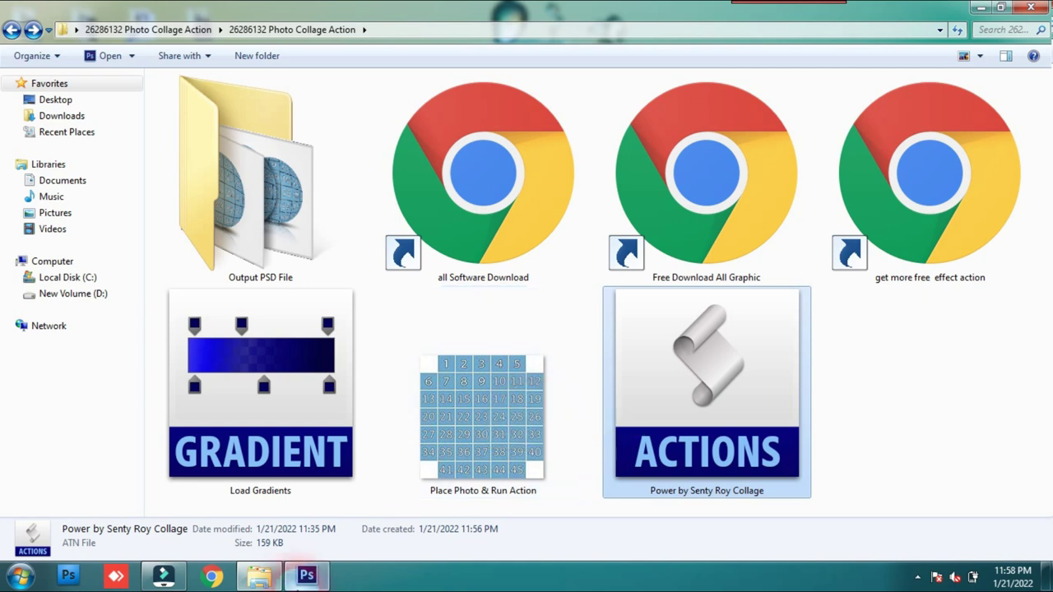
Step: In Photoshop, close and reopen the Actions panel via Window > Actions
left_click(321, 571)
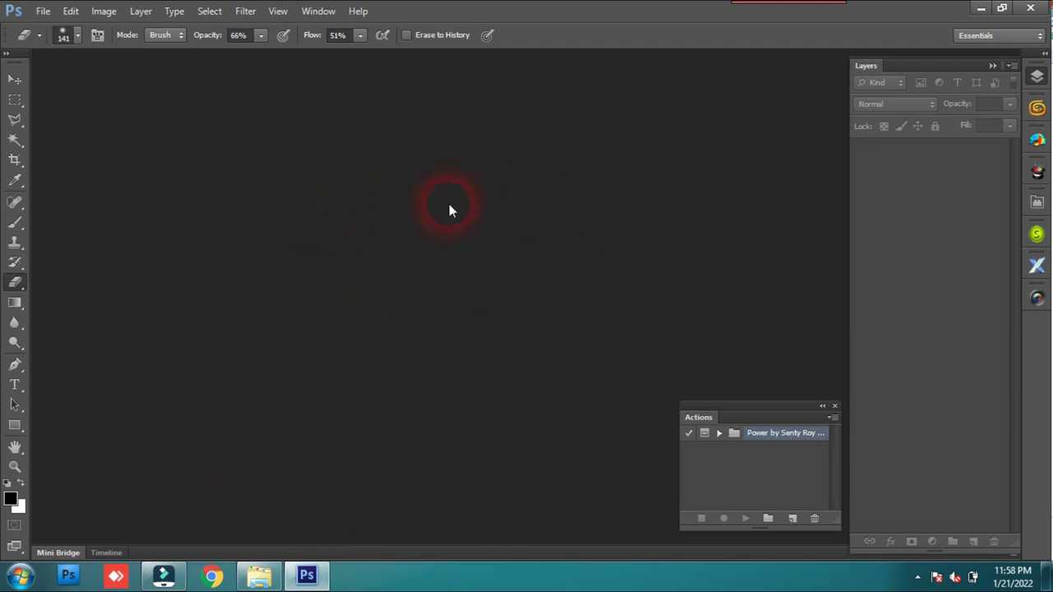
mouse_move(772, 407)
left_mouse_down()
mouse_move(609, 271)
mouse_move(785, 374)
mouse_move(774, 376)
left_mouse_up()
left_click(836, 376)
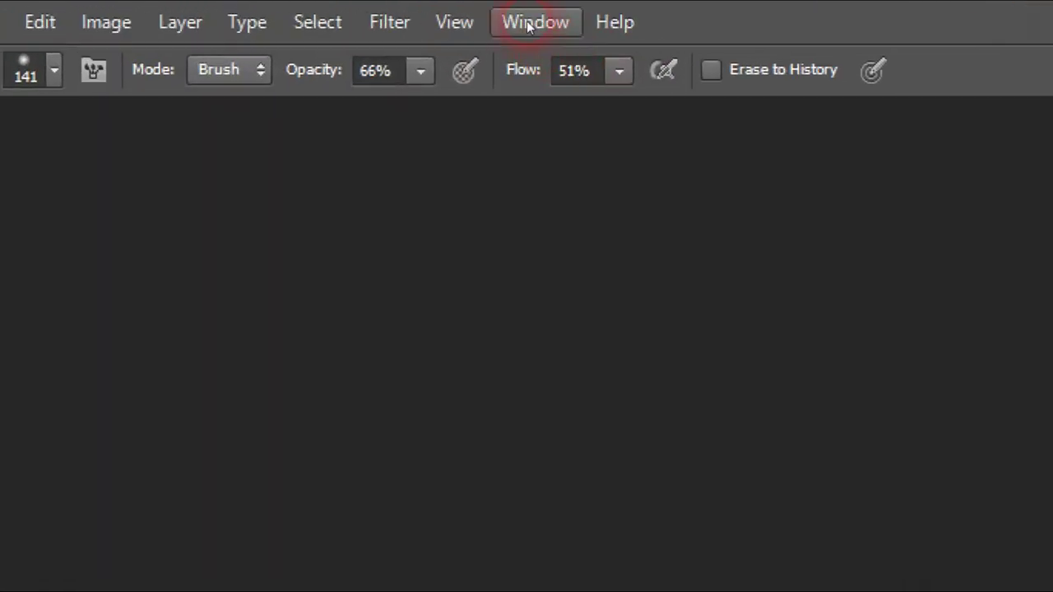
left_click(315, 12)
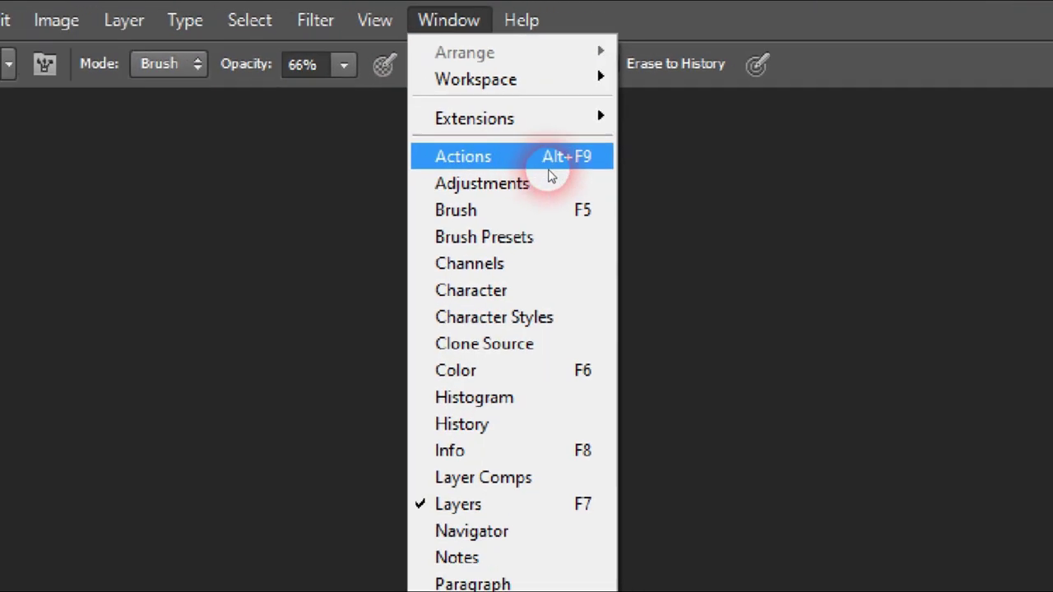
left_click(362, 87)
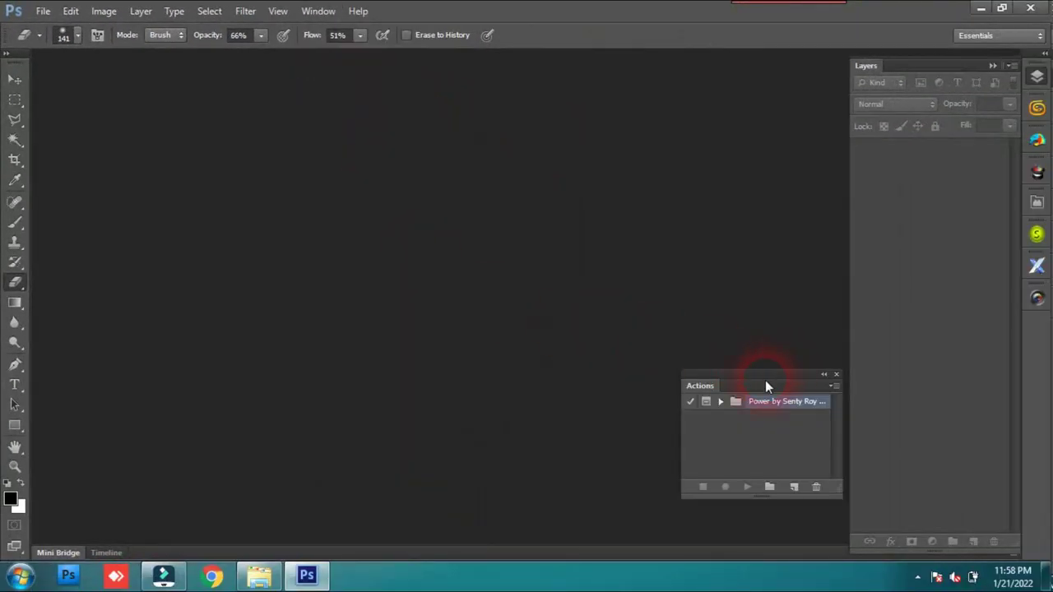
mouse_move(765, 386)
left_mouse_down()
mouse_move(503, 287)
mouse_move(653, 420)
mouse_move(658, 376)
mouse_move(714, 406)
mouse_move(277, 371)
mouse_move(376, 326)
mouse_move(765, 344)
mouse_move(766, 429)
left_mouse_up()
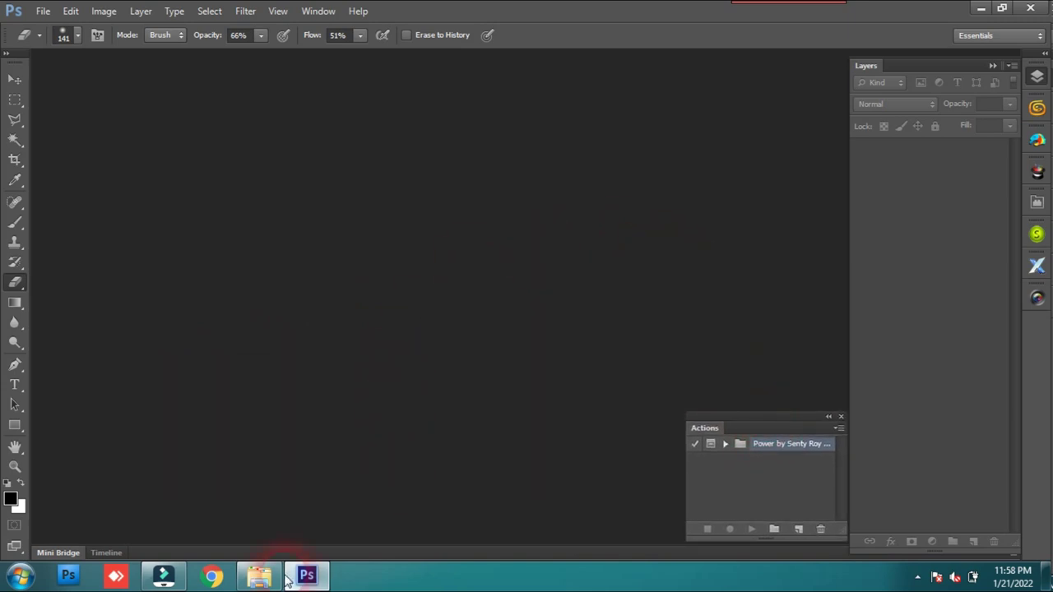
Step: Drag the collage .atn file into the Actions panel, expand it and select 3 Sphere Action
left_click(260, 578)
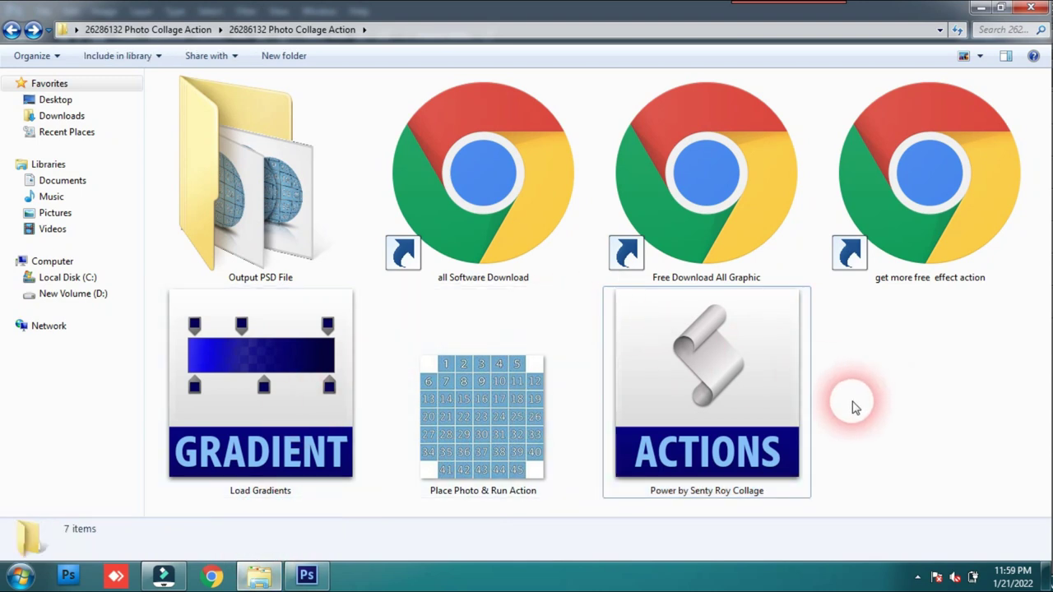
mouse_move(717, 419)
left_mouse_down()
mouse_move(879, 356)
mouse_move(311, 579)
mouse_move(505, 332)
mouse_move(470, 340)
mouse_move(567, 277)
mouse_move(731, 459)
left_mouse_up()
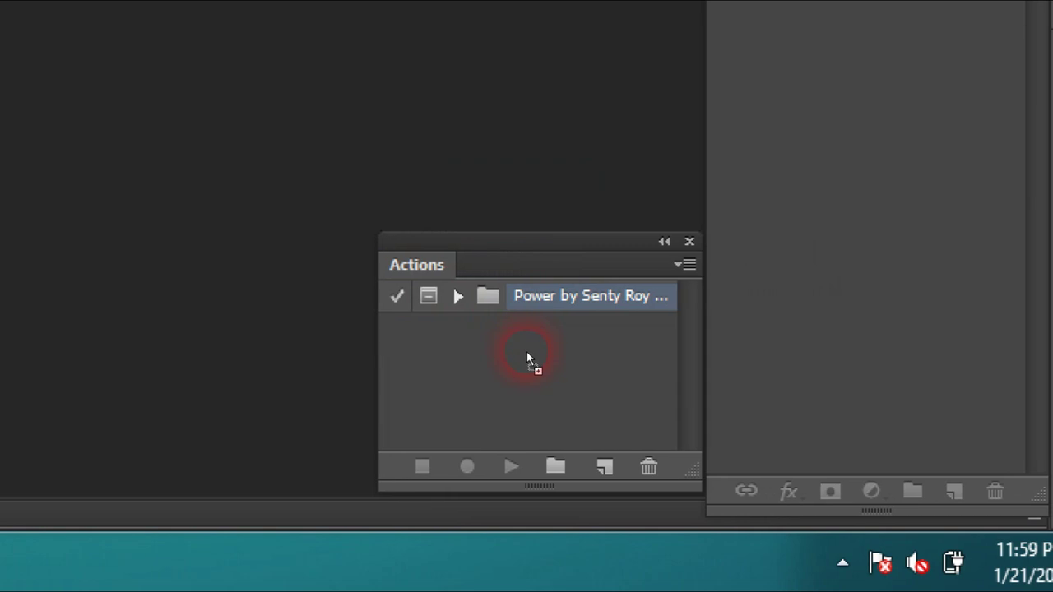
left_click_drag(527, 328, 533, 344)
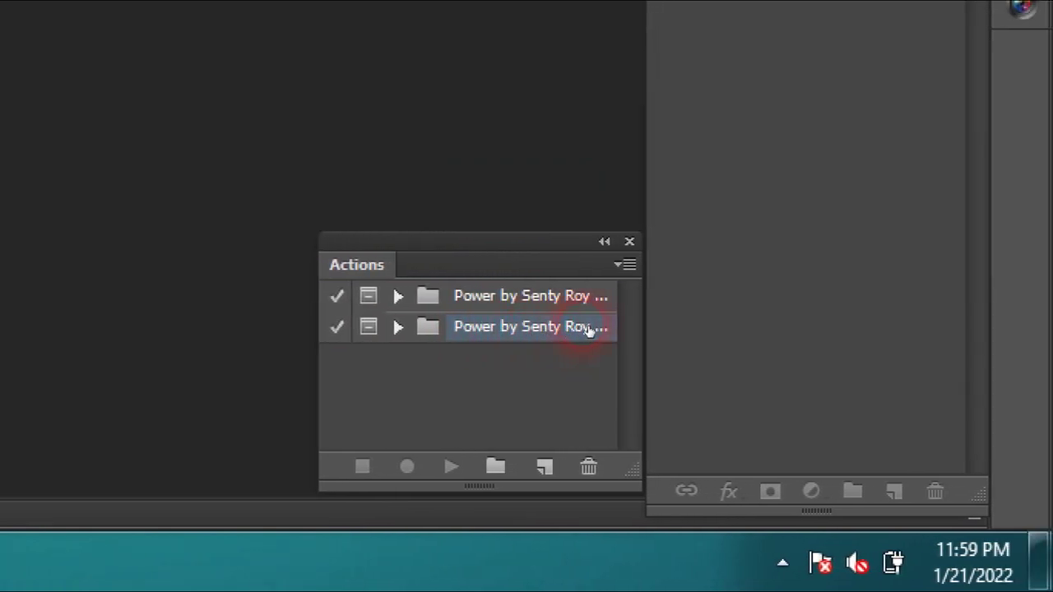
left_click(421, 328)
left_click(501, 359)
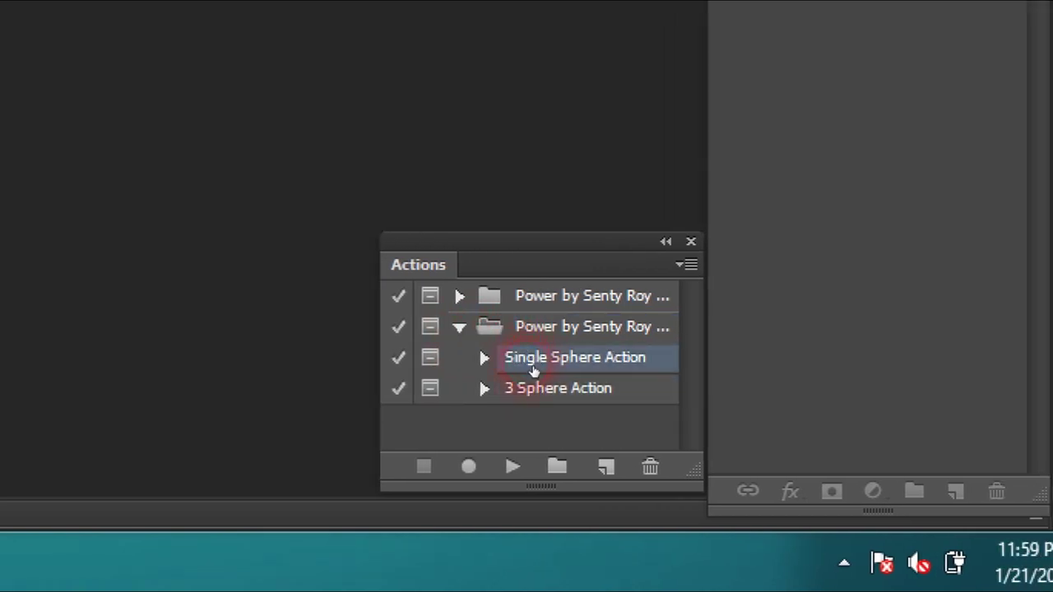
left_click(533, 392)
left_click(524, 359)
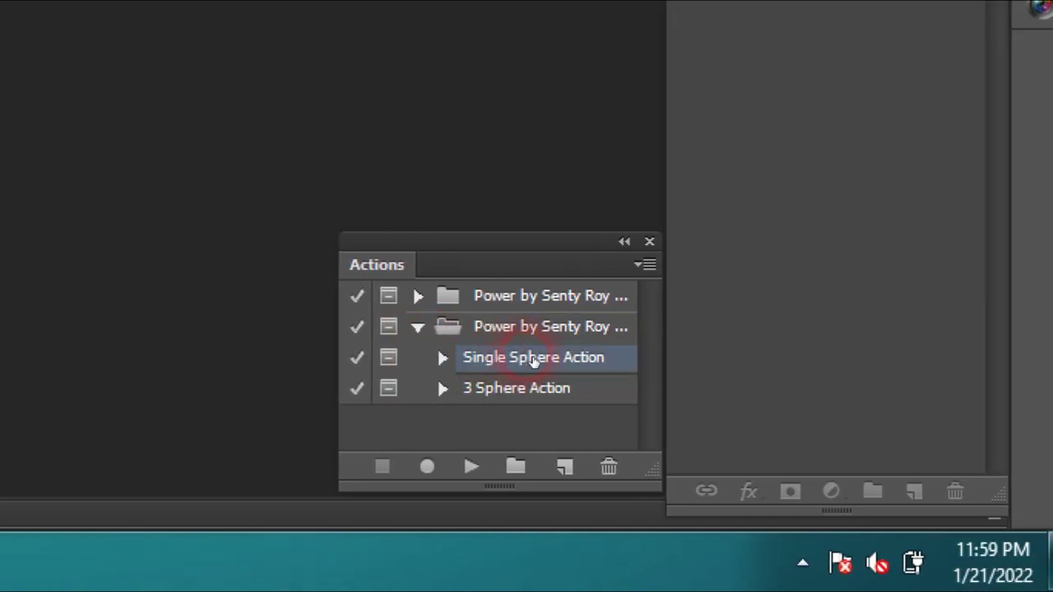
left_click(535, 397)
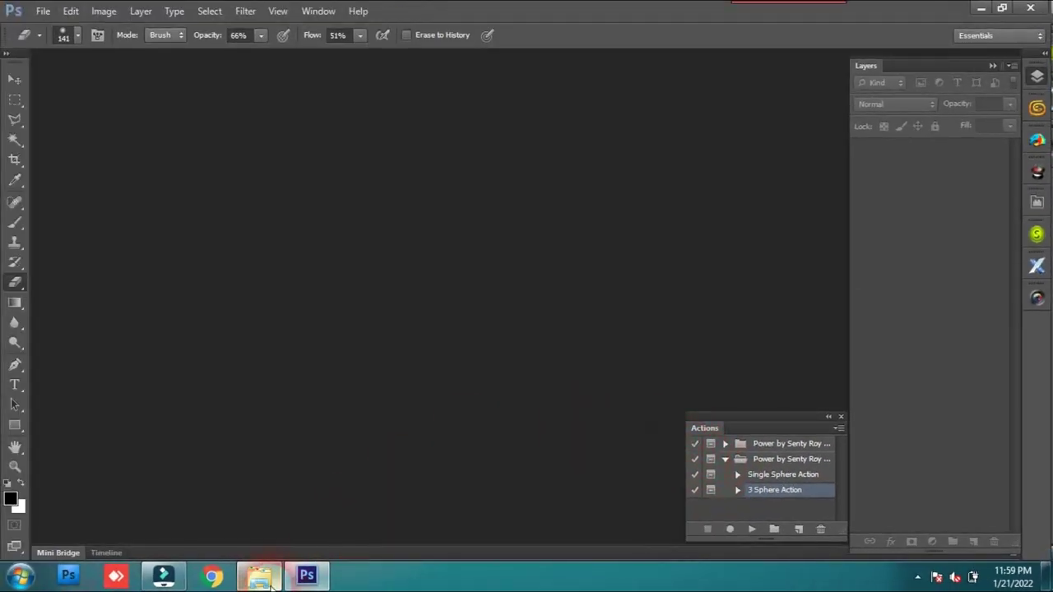
Step: Locate the Load Gradients file in Explorer, then bring up Photoshop's Edit menu
left_click(272, 580)
left_click(271, 422)
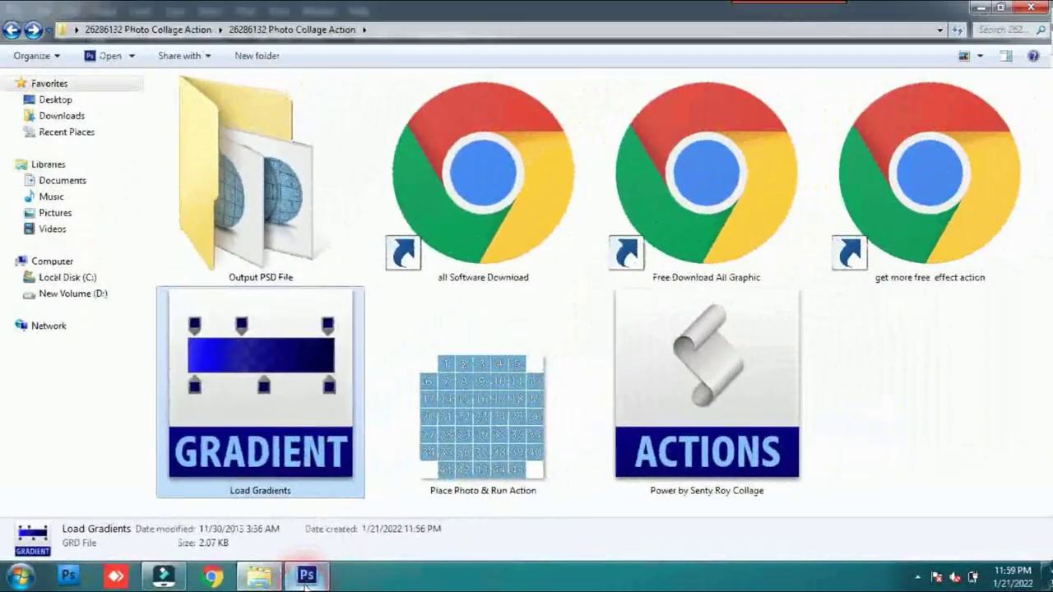
left_click(306, 576)
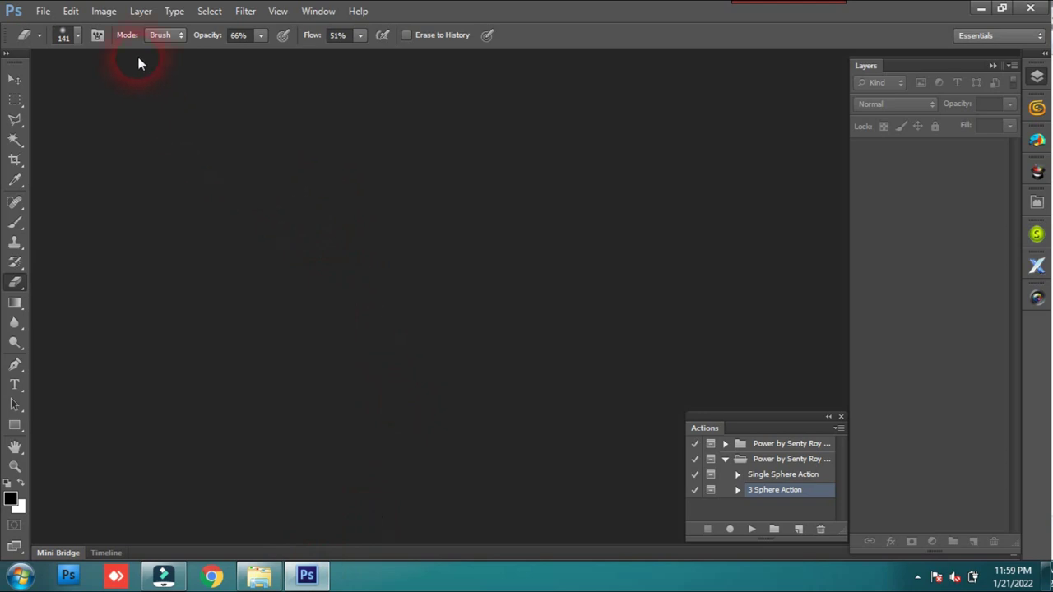
left_click(73, 12)
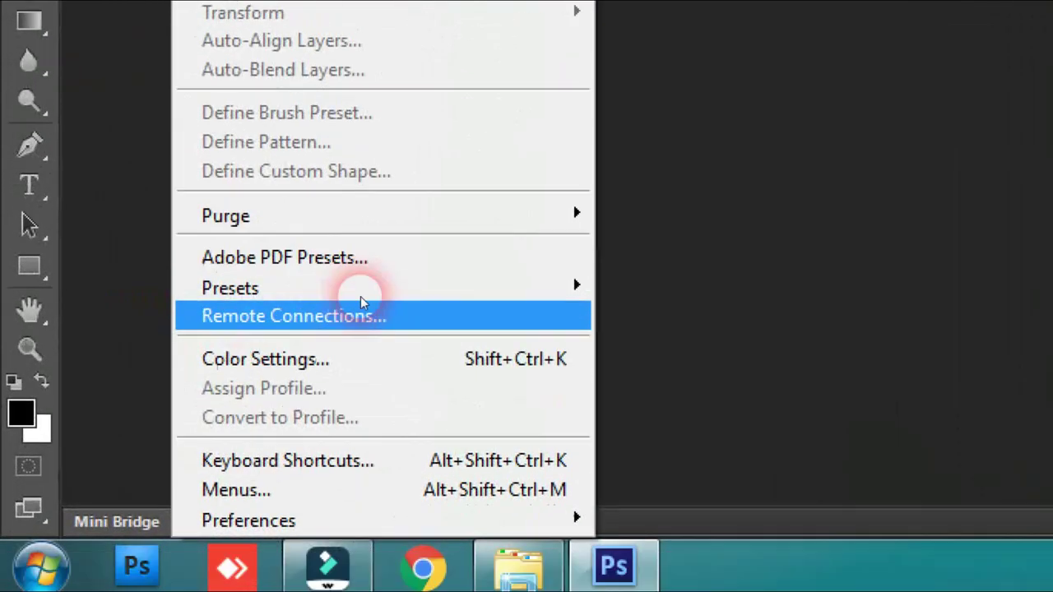
mouse_move(164, 299)
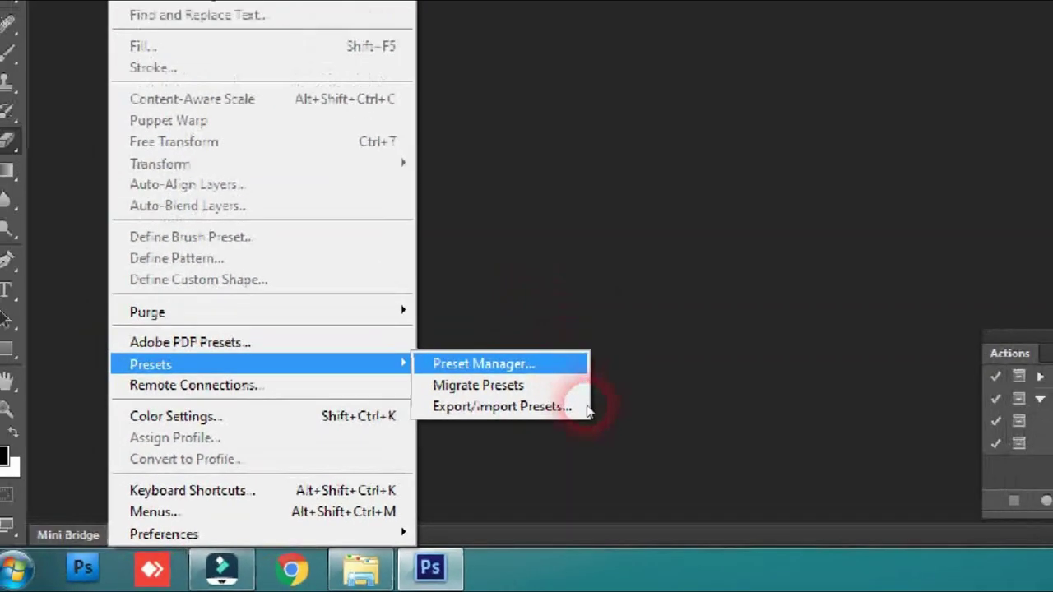
Step: Open the Preset Manager with Preset Type set to Gradients
left_click(530, 302)
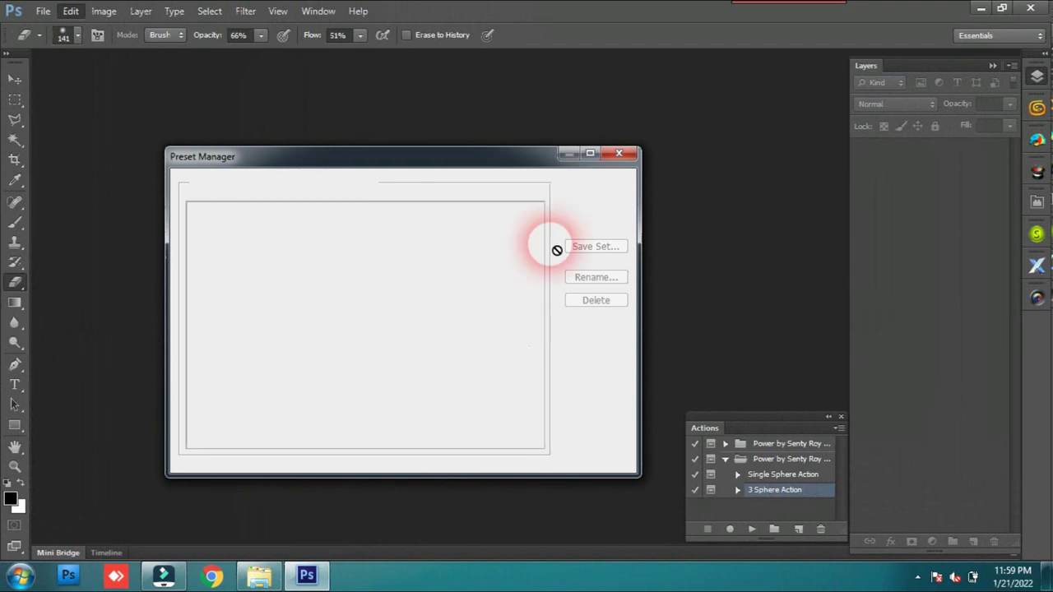
left_click_drag(482, 159, 540, 155)
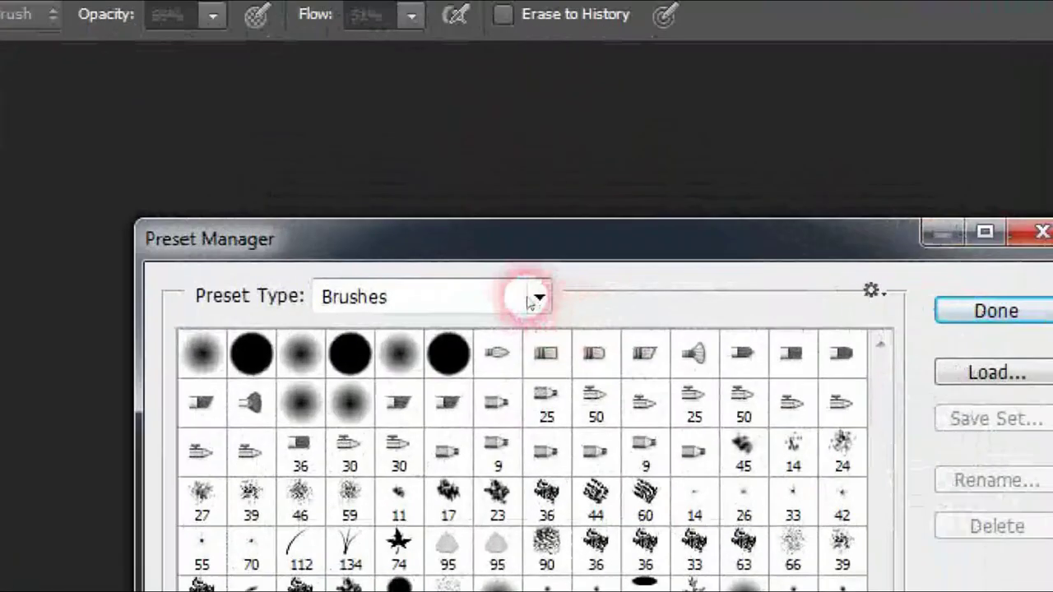
left_click(424, 176)
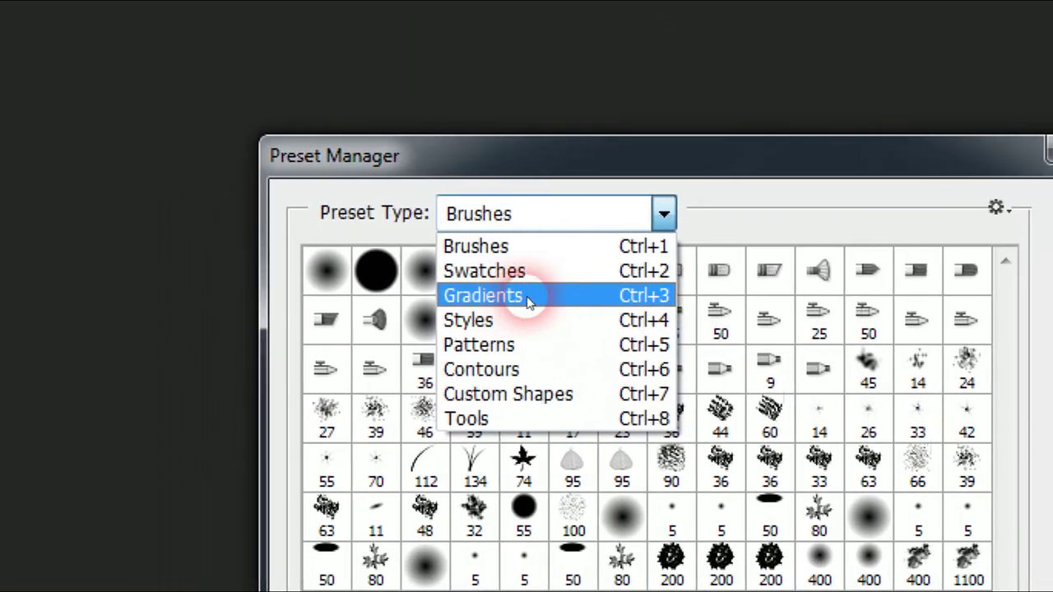
left_click(529, 298)
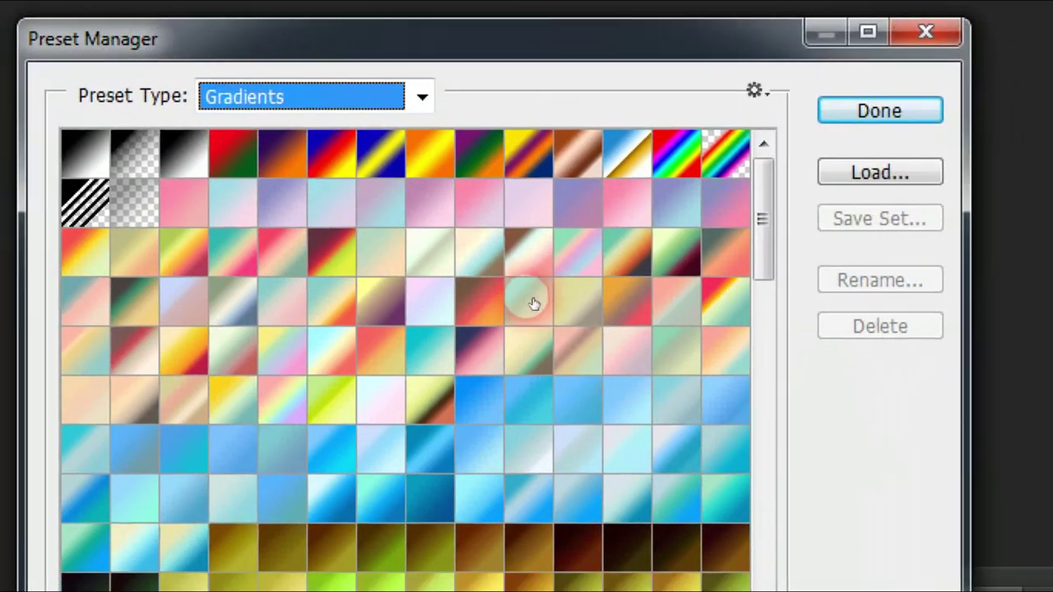
mouse_move(584, 238)
left_mouse_down()
mouse_move(600, 404)
mouse_move(598, 217)
left_mouse_up()
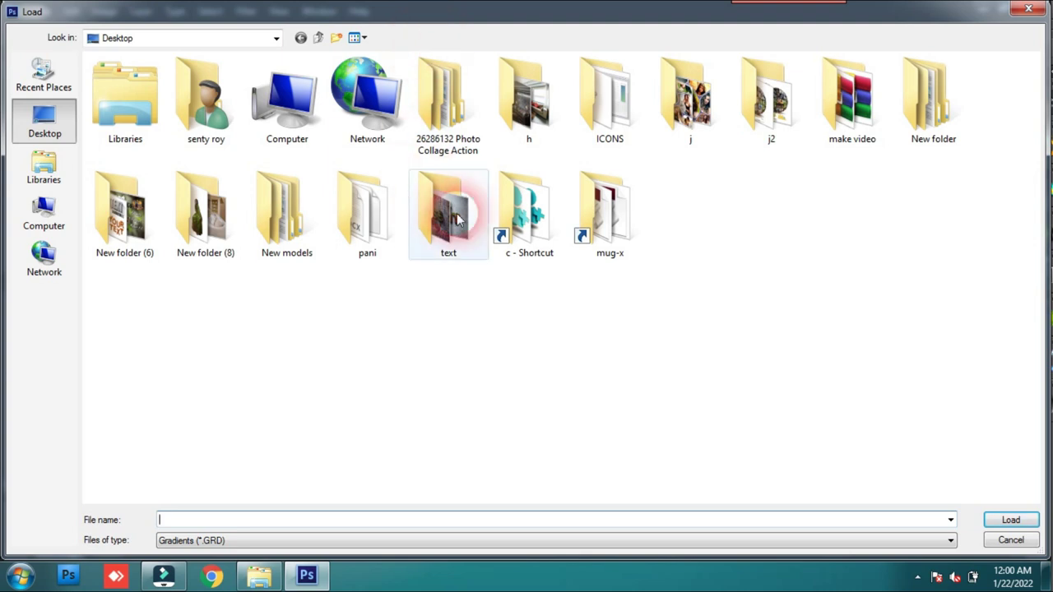
Step: Load 'Load Gradients' from the Photo Collage Action folder, then close the Preset Manager with Done
double_click(432, 107)
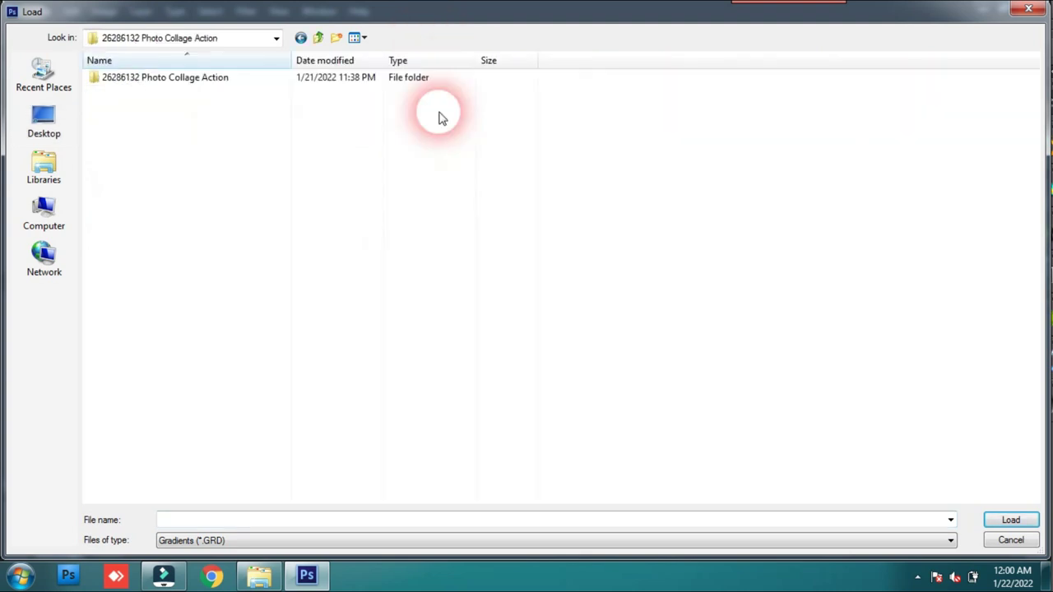
left_click(217, 80)
double_click(218, 80)
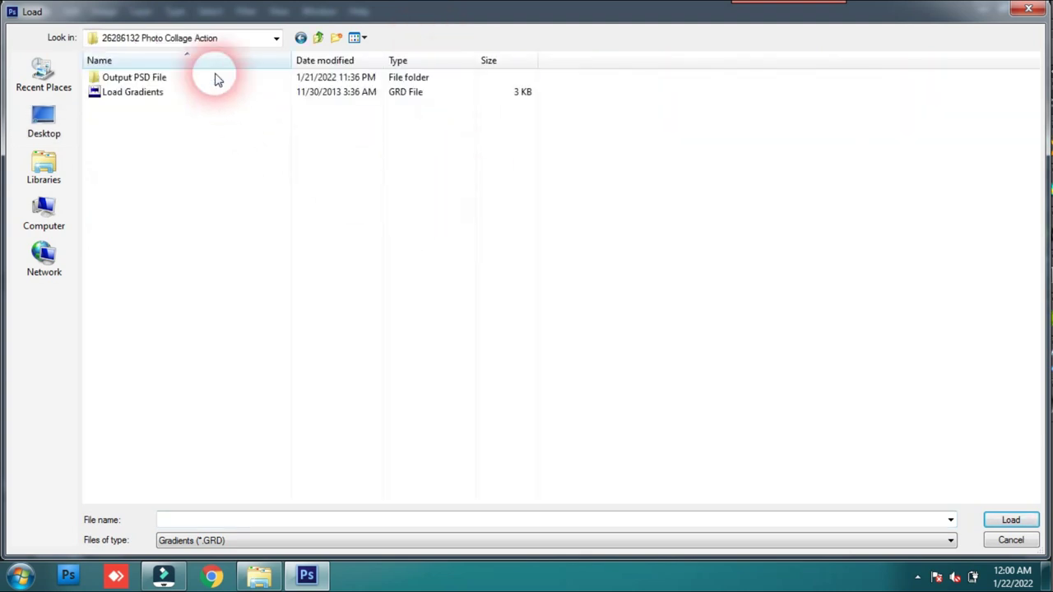
right_click(221, 134)
left_click(407, 144)
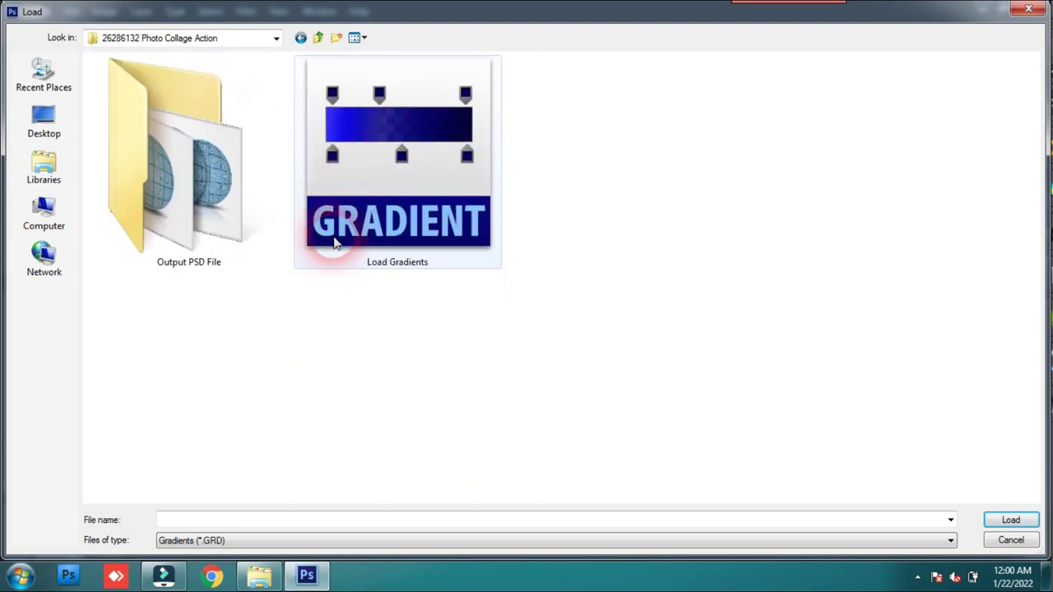
left_click(399, 189)
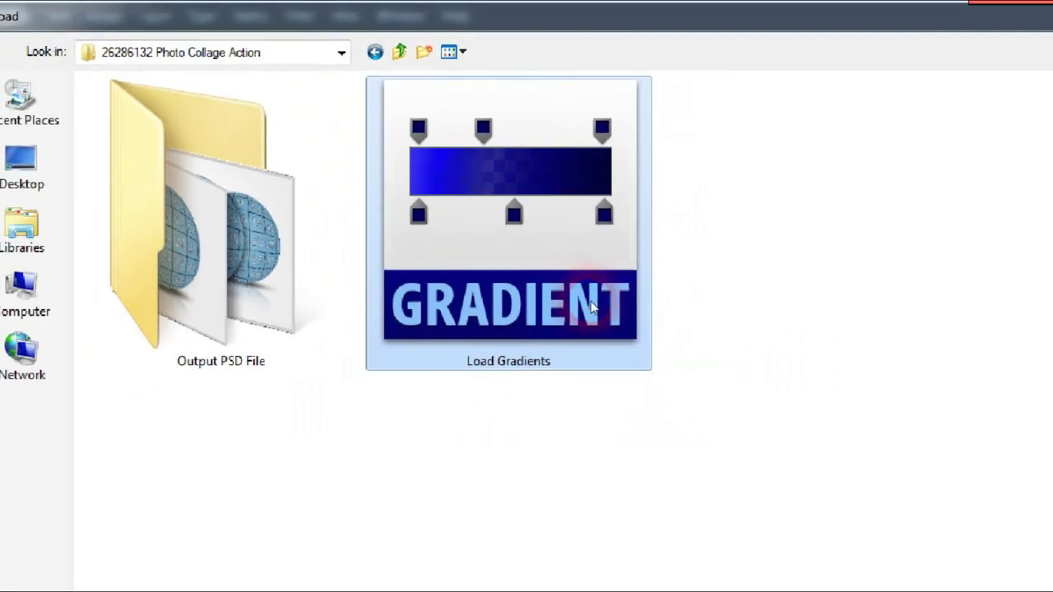
double_click(527, 303)
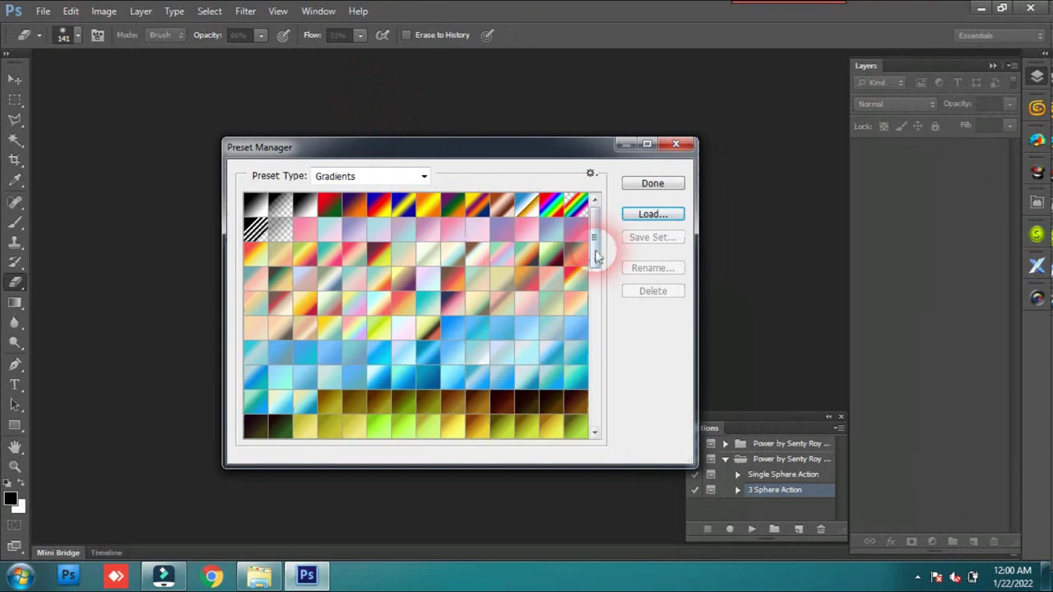
left_click_drag(597, 256, 594, 434)
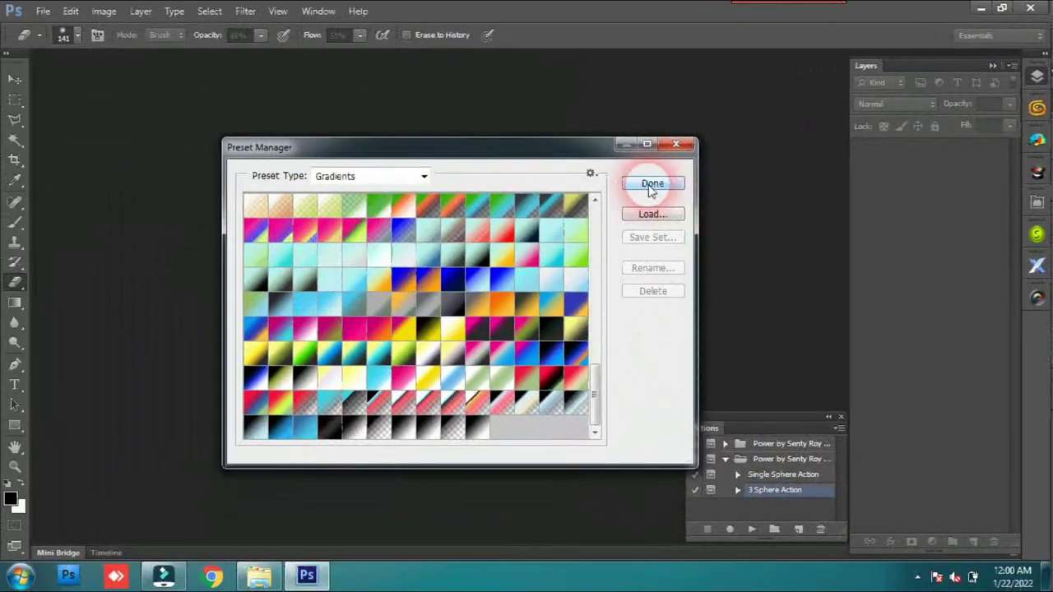
left_click(531, 303)
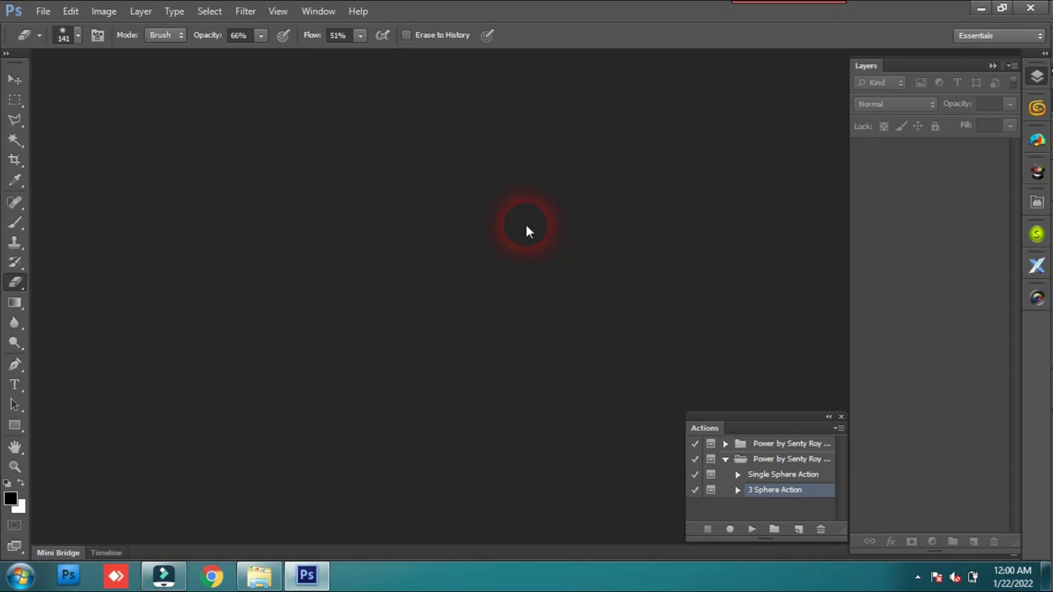
Step: Drag Place Photo & Run Action from Explorer into Photoshop to open the 45-slot grid
left_click(260, 581)
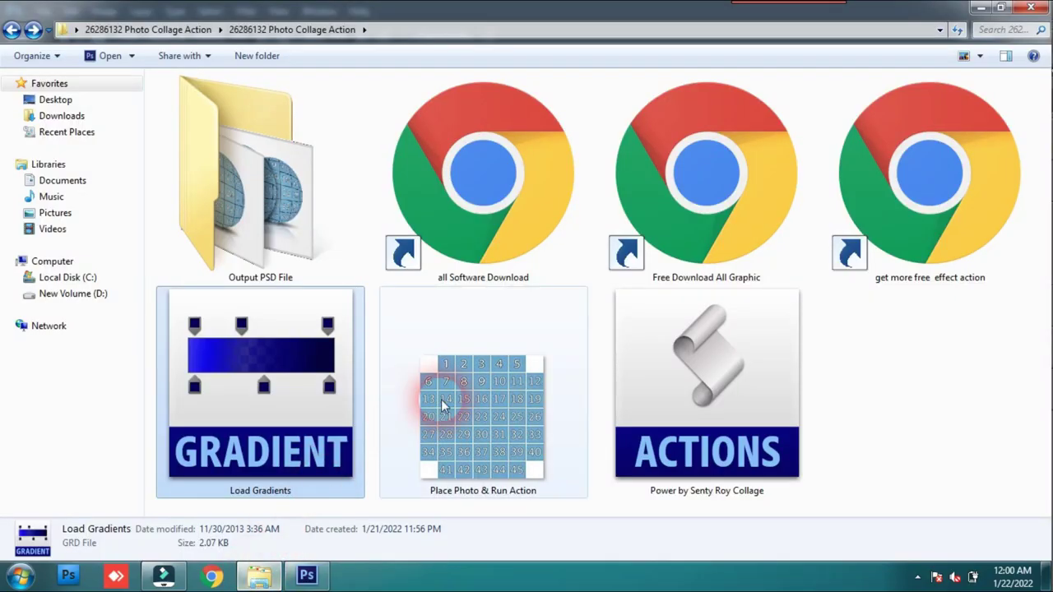
left_click(522, 448)
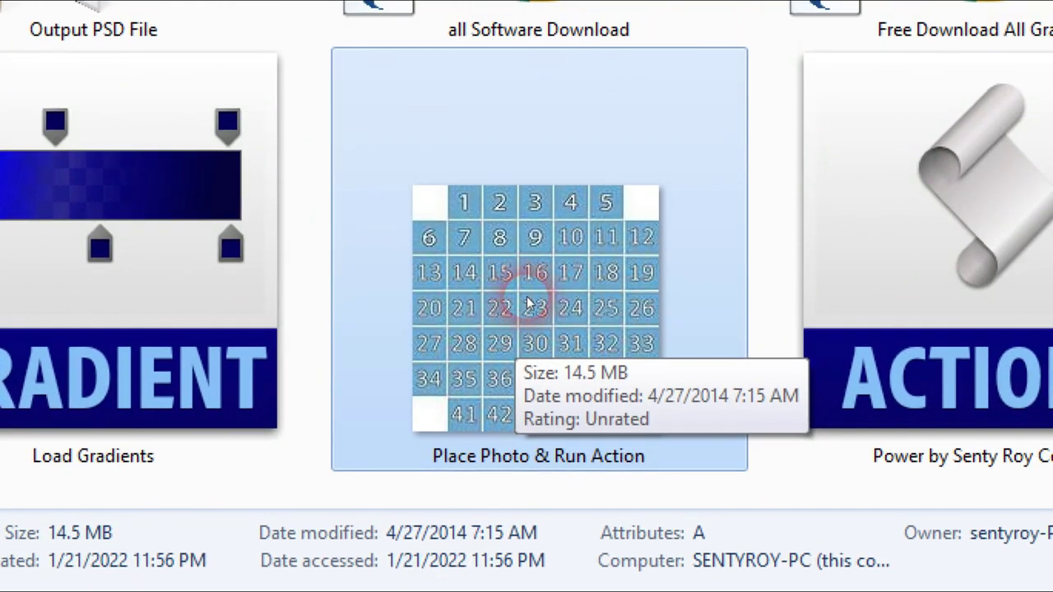
left_click_drag(527, 304, 527, 300)
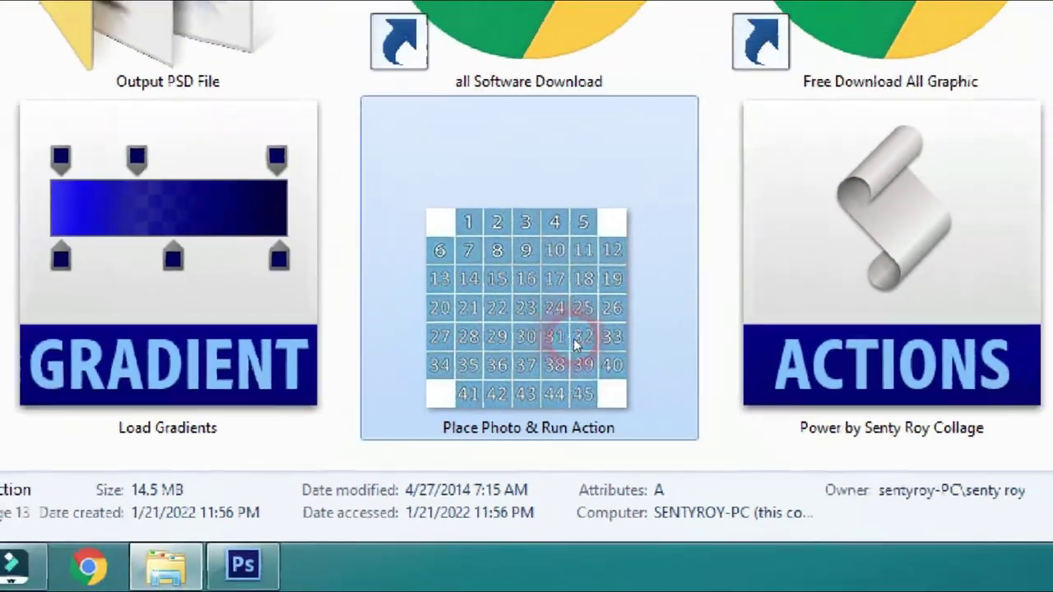
mouse_move(573, 338)
left_mouse_down()
mouse_move(313, 583)
mouse_move(472, 326)
left_mouse_up()
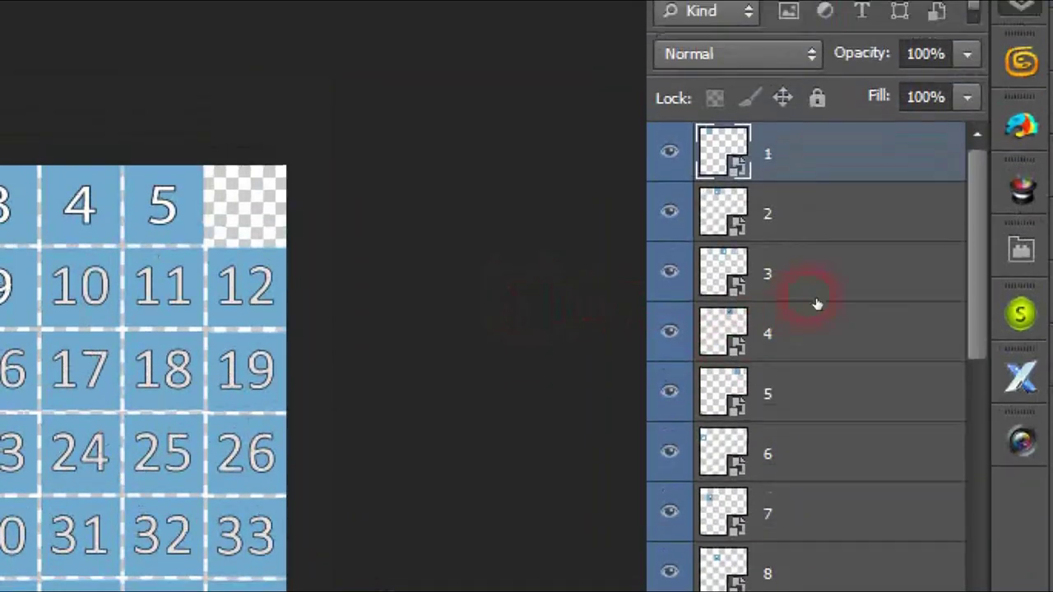
scroll(827, 304, "down", 1)
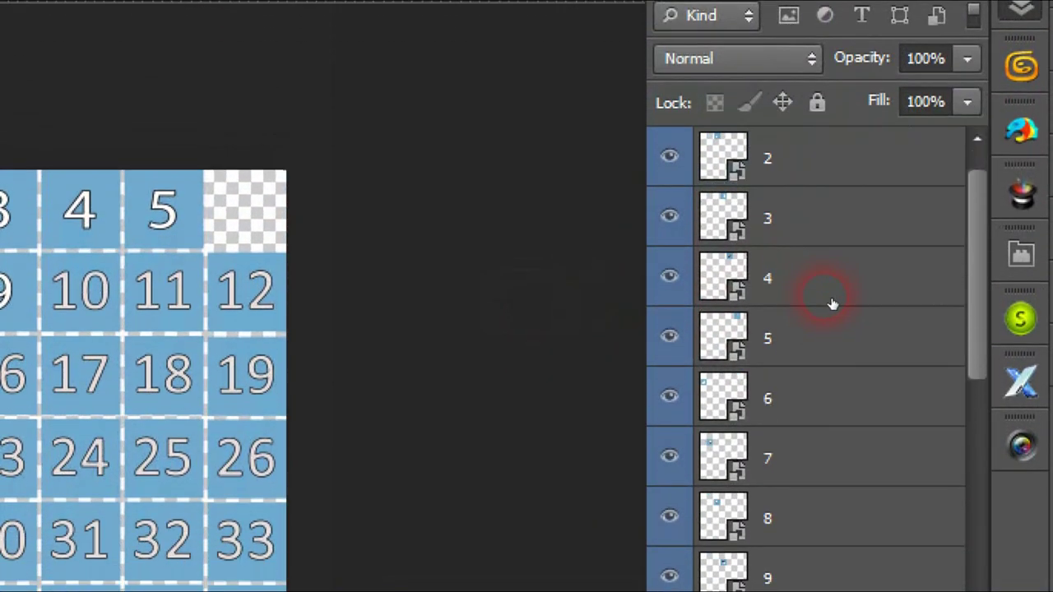
scroll(834, 304, "down", 3)
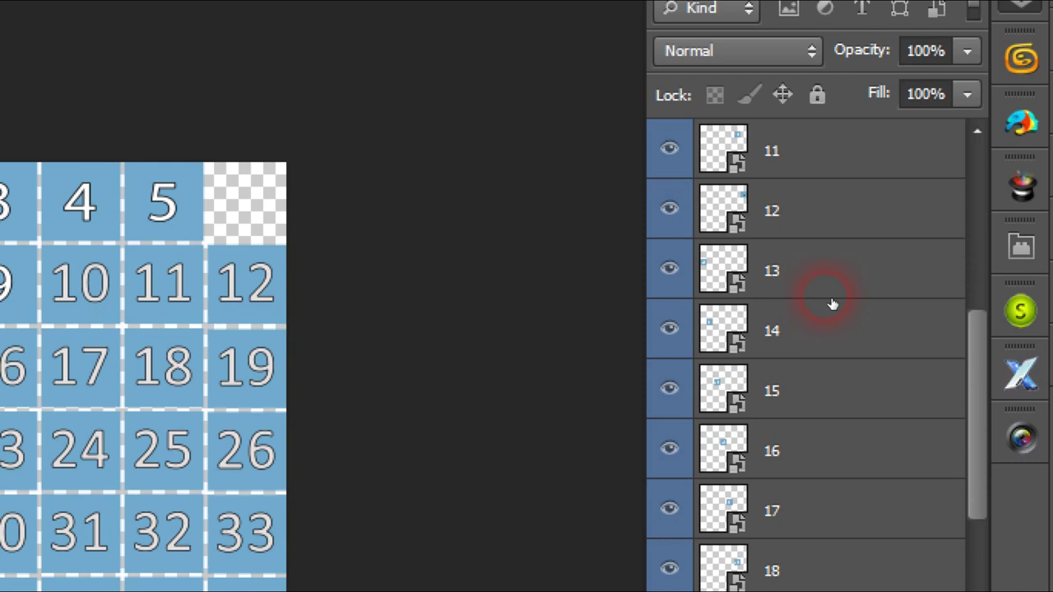
scroll(834, 303, "down", 5)
scroll(835, 303, "down", 4)
scroll(838, 303, "down", 5)
scroll(839, 303, "down", 3)
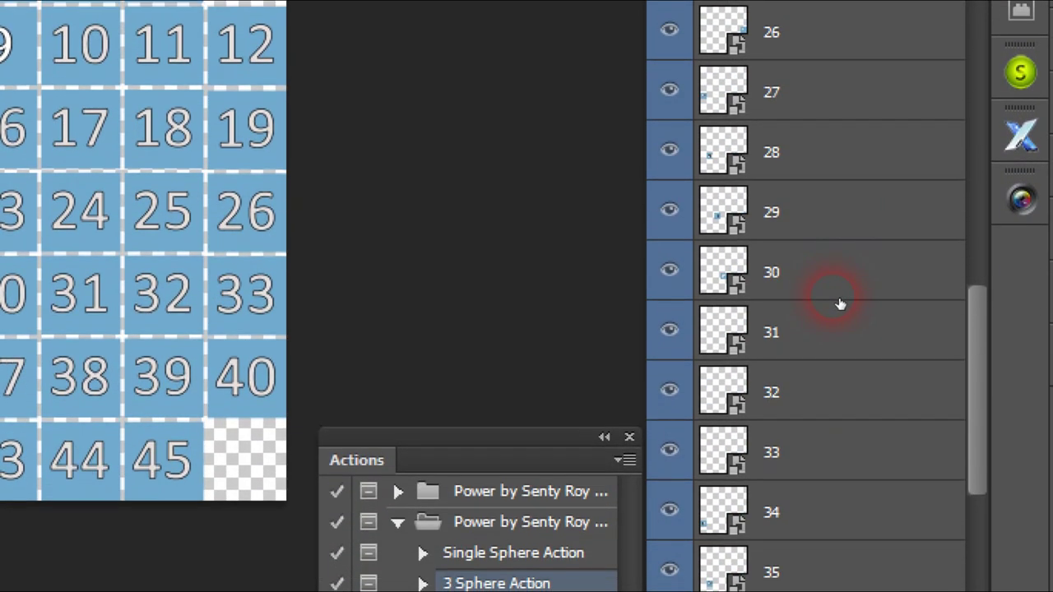
scroll(842, 304, "down", 3)
scroll(842, 304, "down", 3)
scroll(847, 304, "down", 2)
scroll(856, 304, "down", 2)
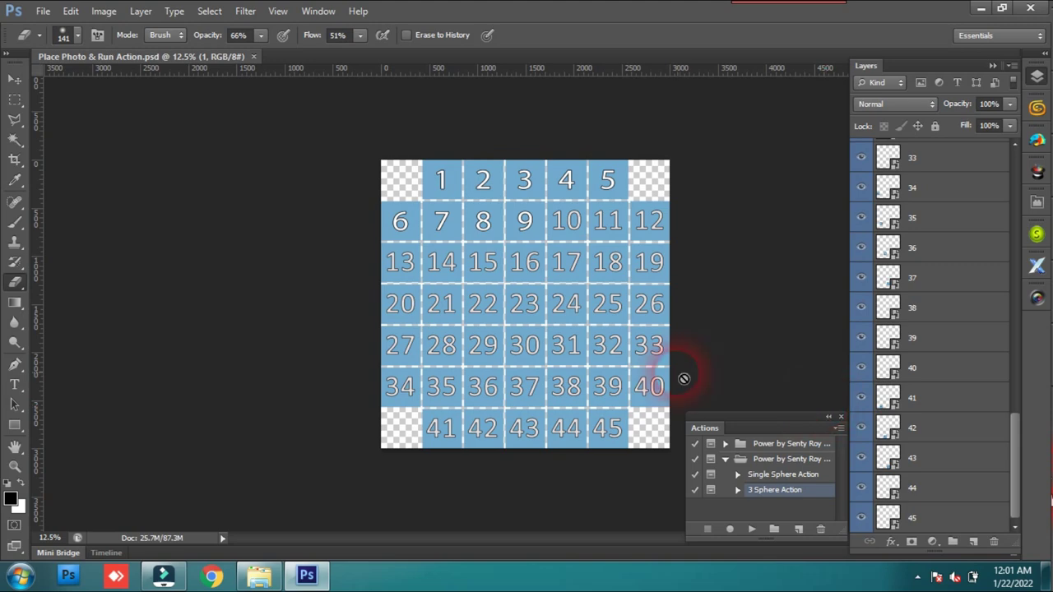
key("ctrl+plus")
key("ctrl+plus")
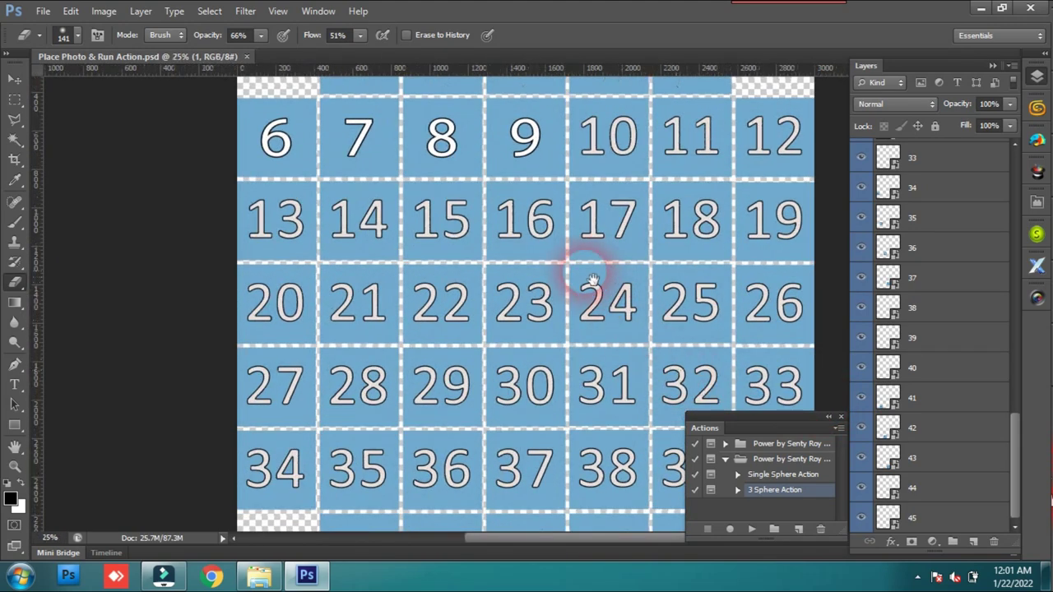
left_click_drag(593, 280, 533, 303)
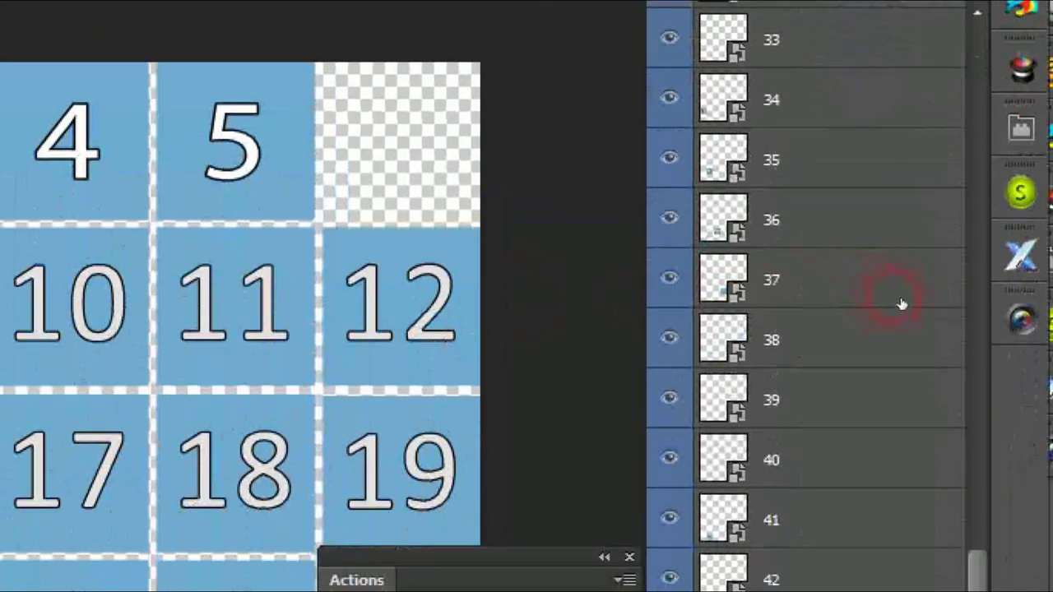
scroll(906, 304, "up", 3)
scroll(905, 305, "up", 4)
scroll(913, 305, "up", 3)
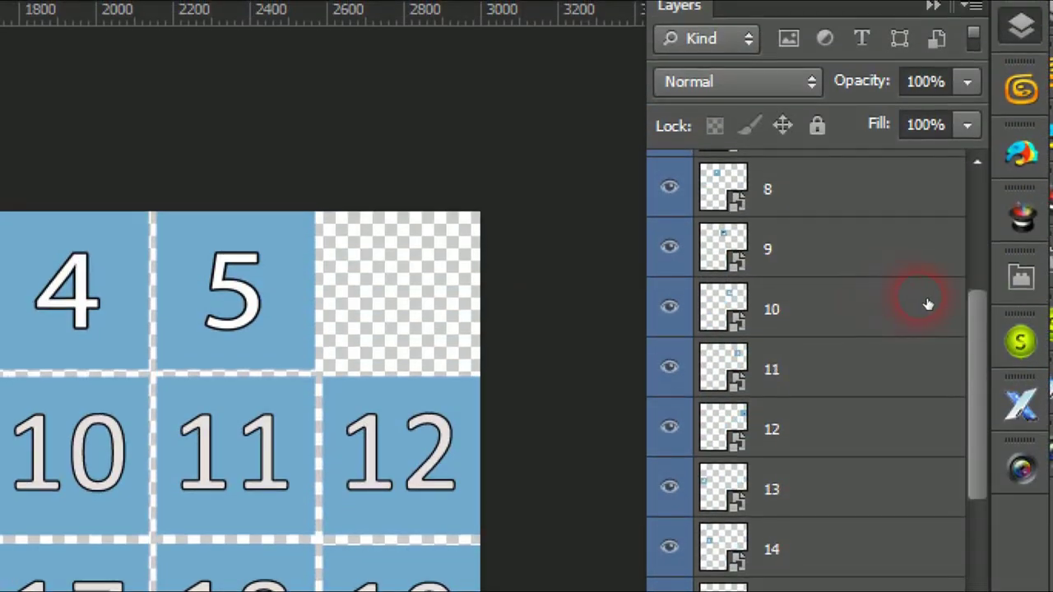
scroll(926, 303, "up", 3)
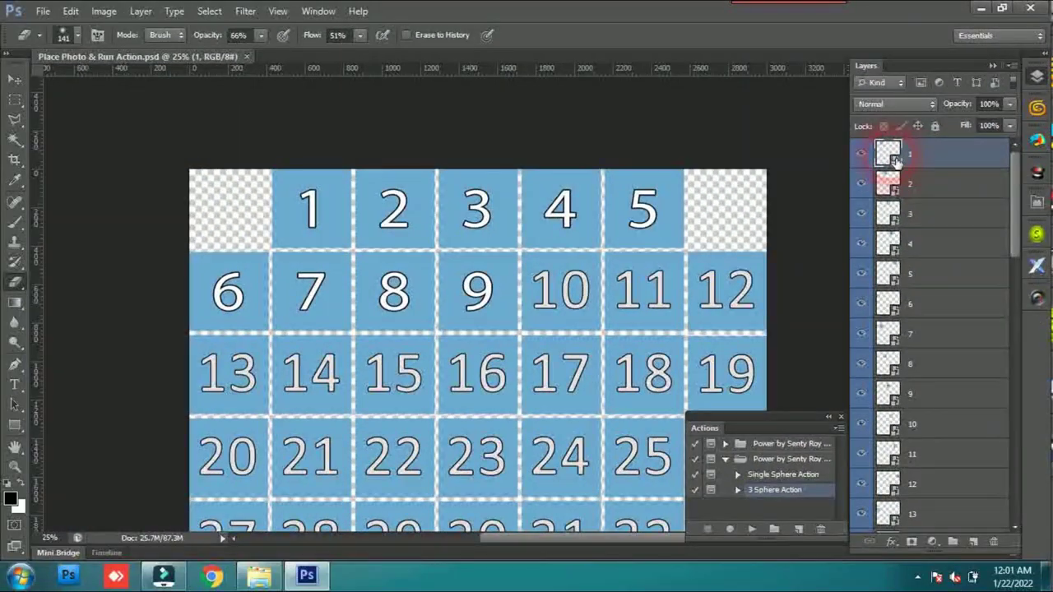
Step: Open layer 1's smart object contents as the separate 2 copy 3.psb document
double_click(897, 162)
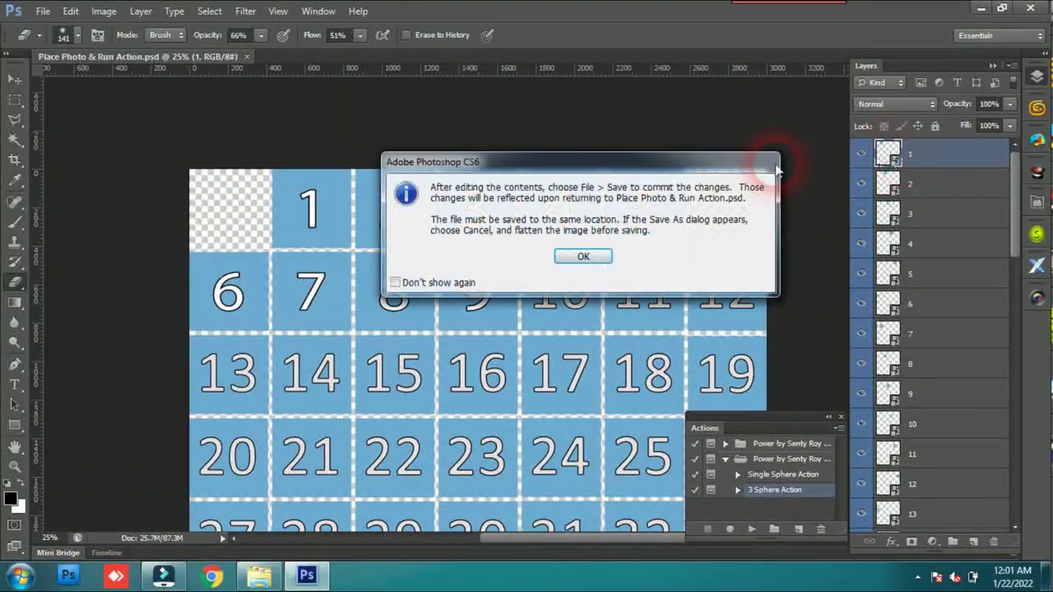
left_click_drag(615, 175, 582, 187)
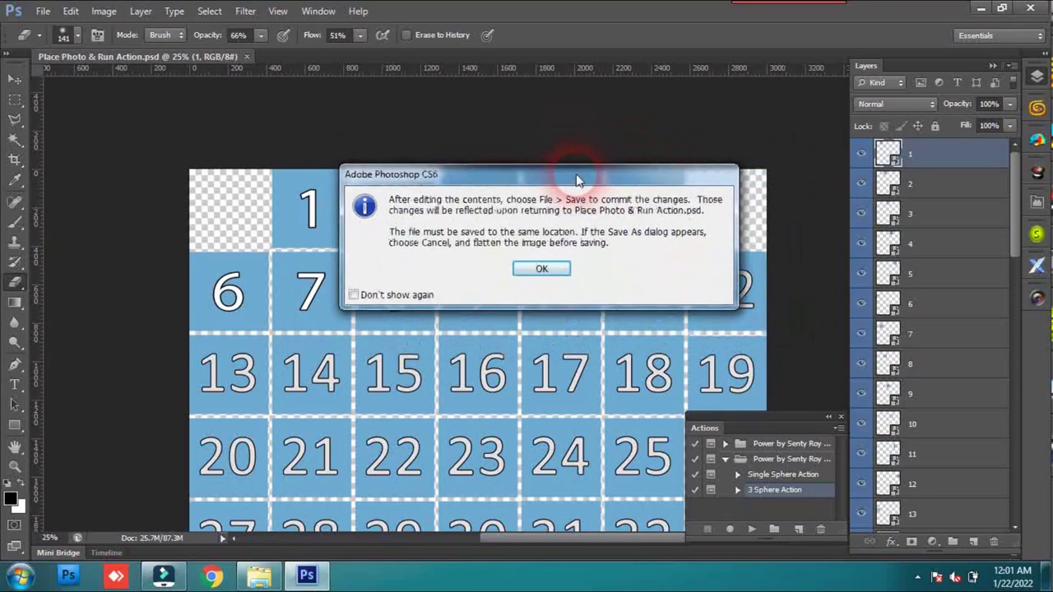
left_click(535, 274)
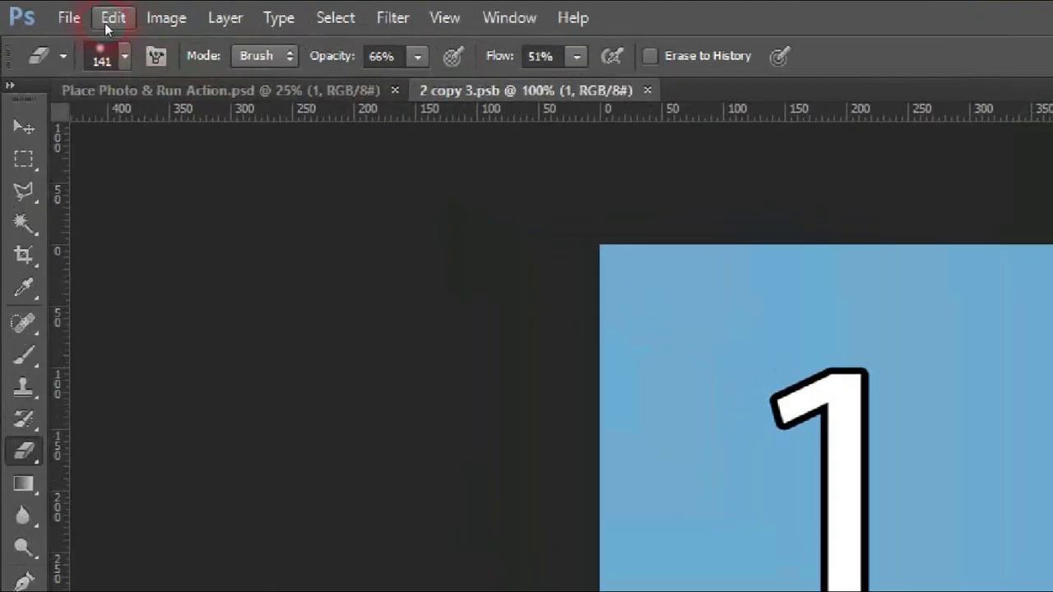
left_click(43, 10)
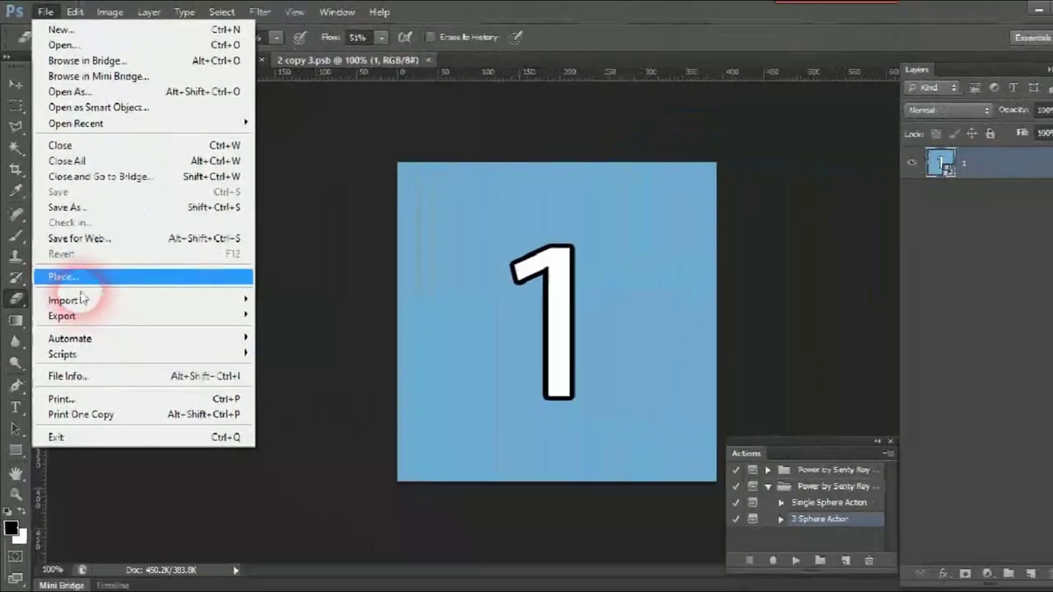
Step: Place the couple photo from D:\demo photos\demo\USED into cell 1, scaled to fill the square
left_click(80, 280)
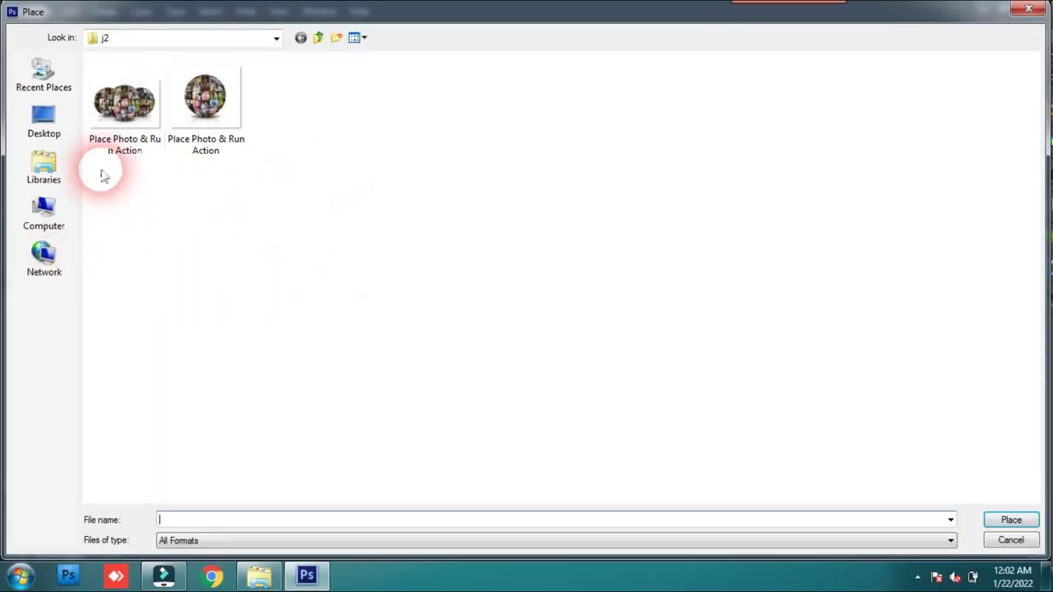
left_click(56, 213)
double_click(384, 110)
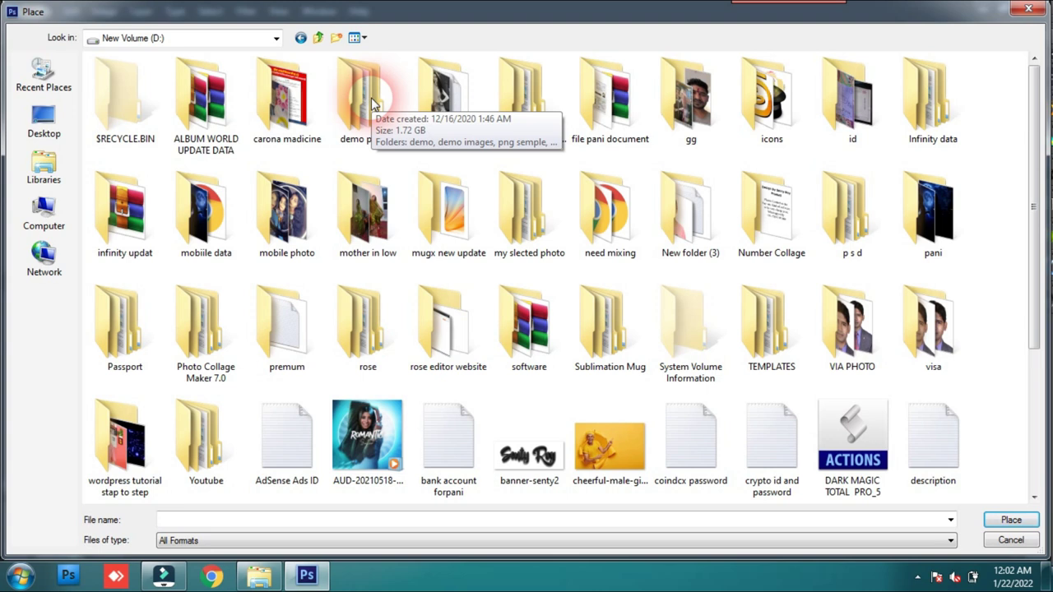
double_click(372, 103)
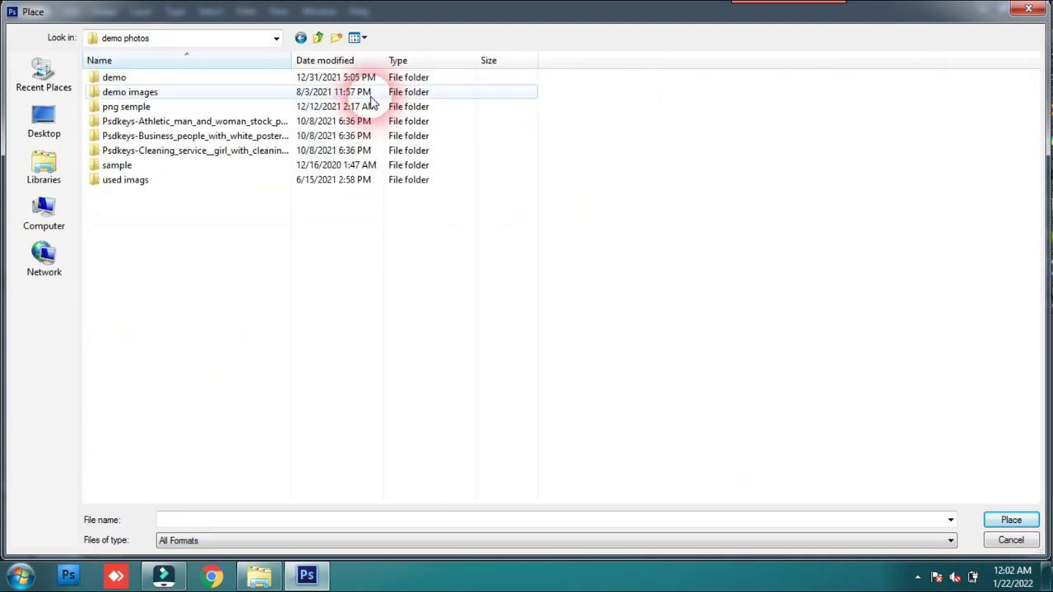
double_click(137, 80)
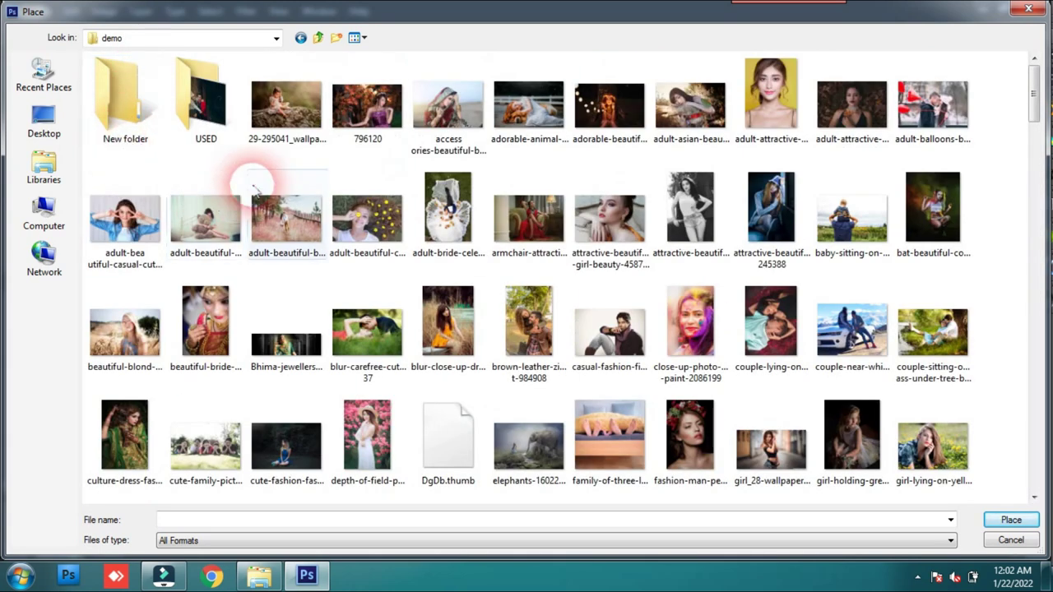
double_click(213, 110)
double_click(137, 121)
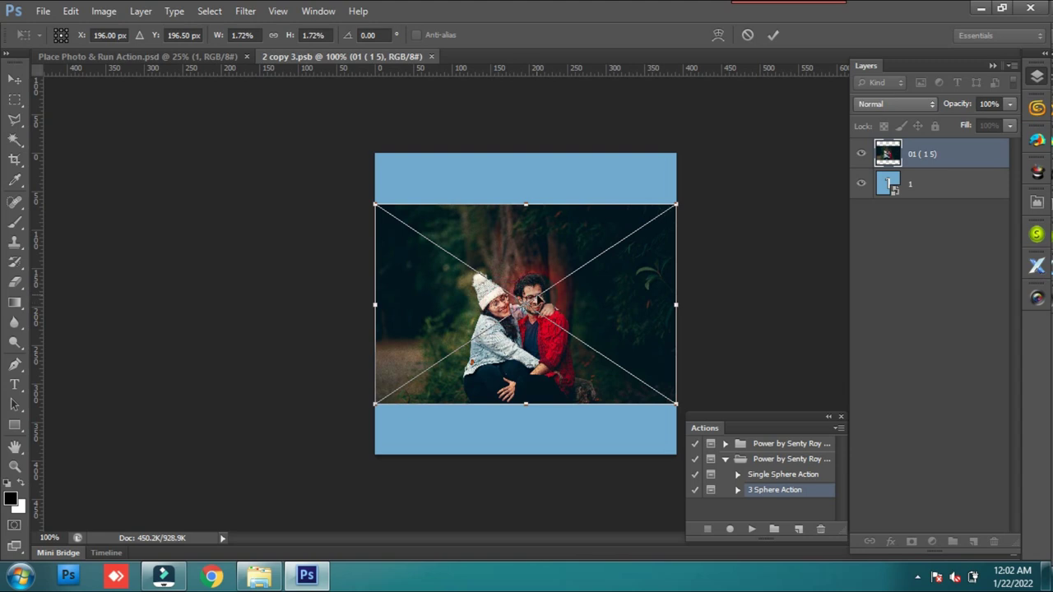
left_click_drag(677, 204, 814, 112)
left_click_drag(632, 285, 635, 267)
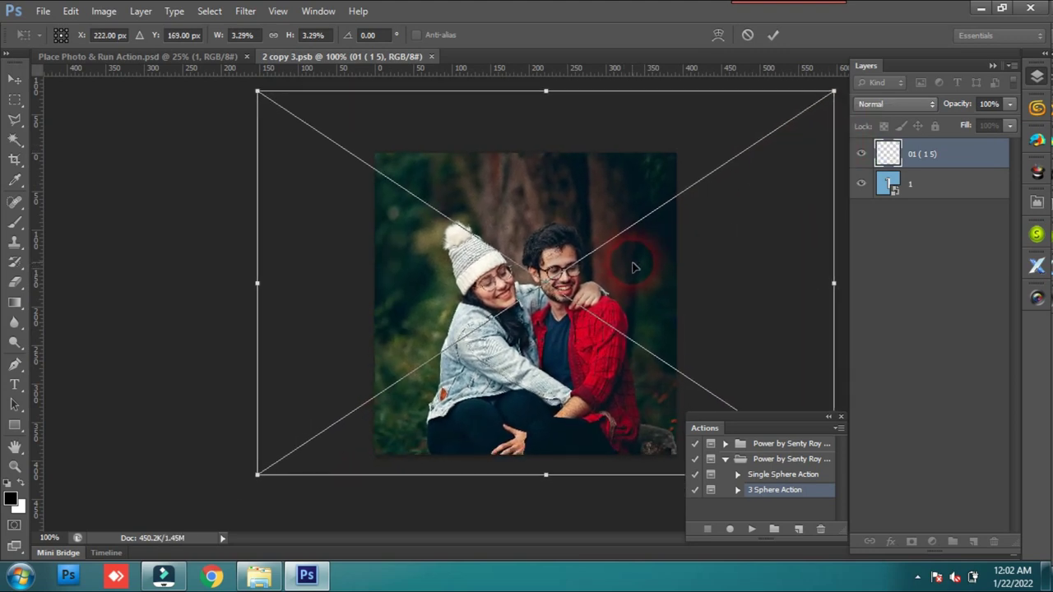
key("Return")
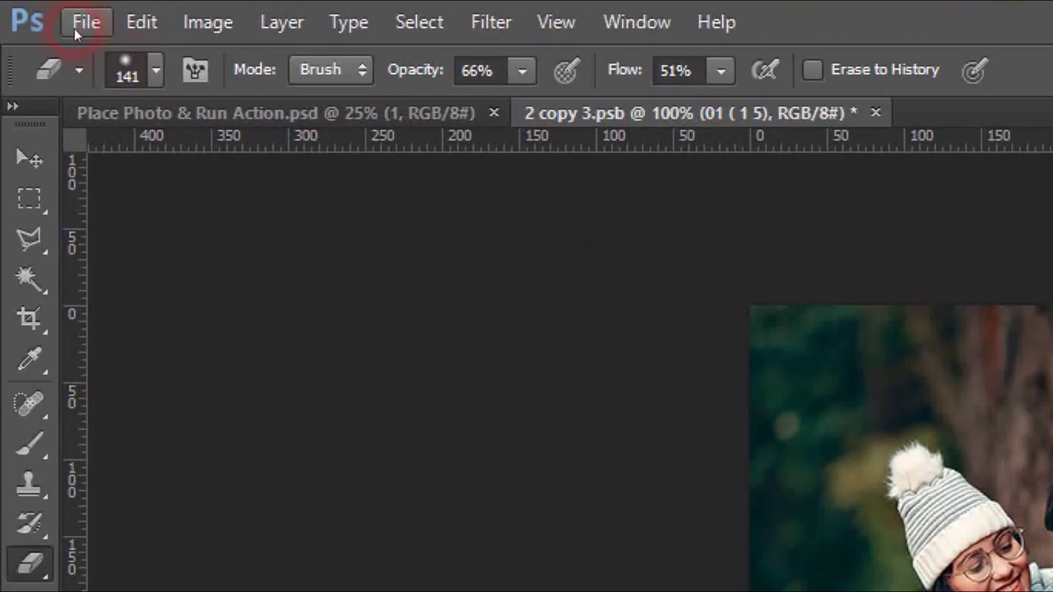
Step: Save the cell's .psb contents and close it to return to the grid
left_click(43, 11)
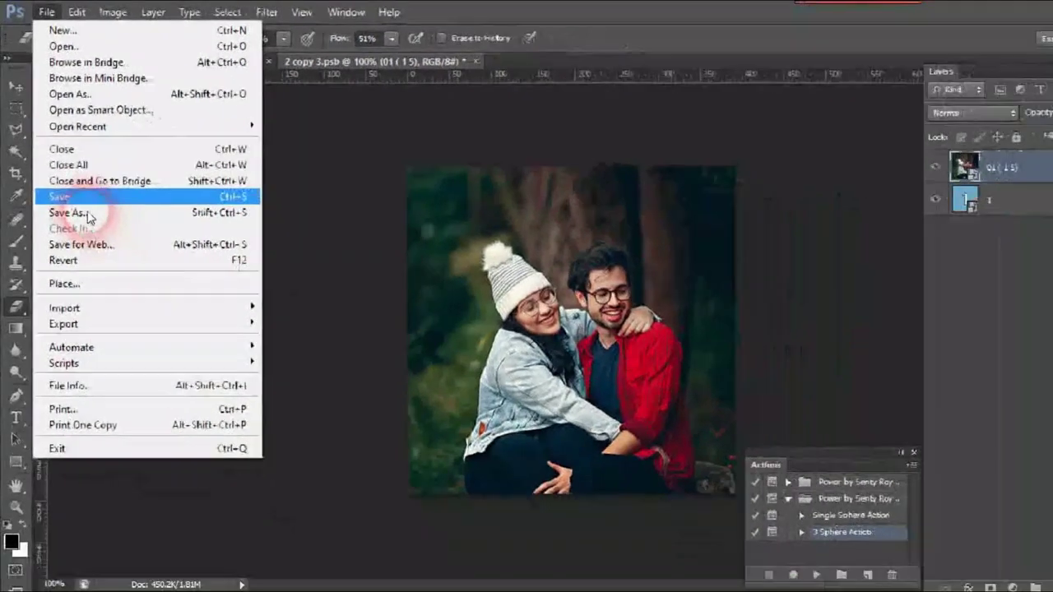
left_click(87, 199)
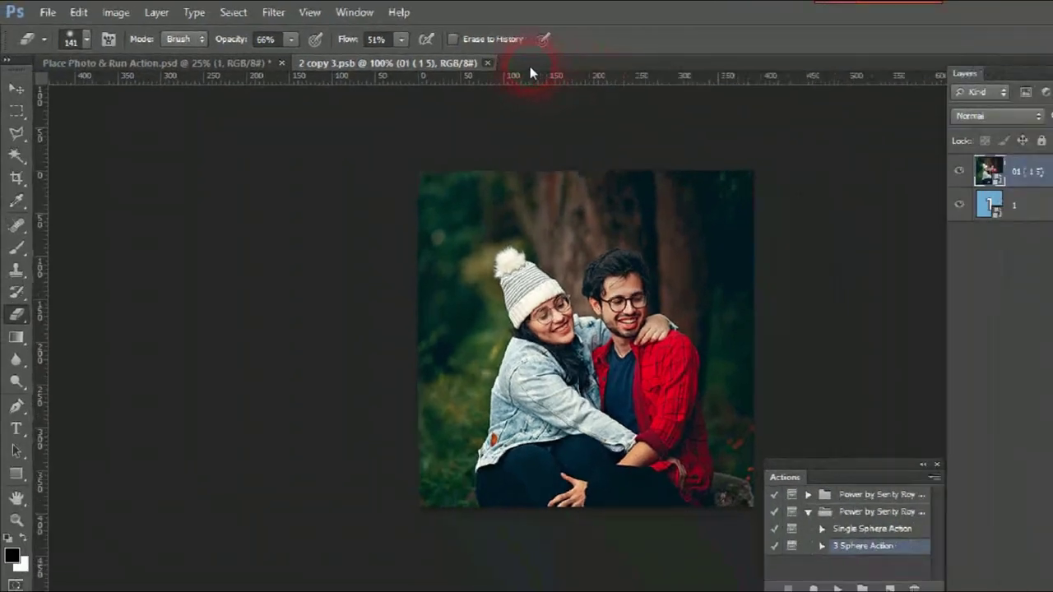
left_click(522, 91)
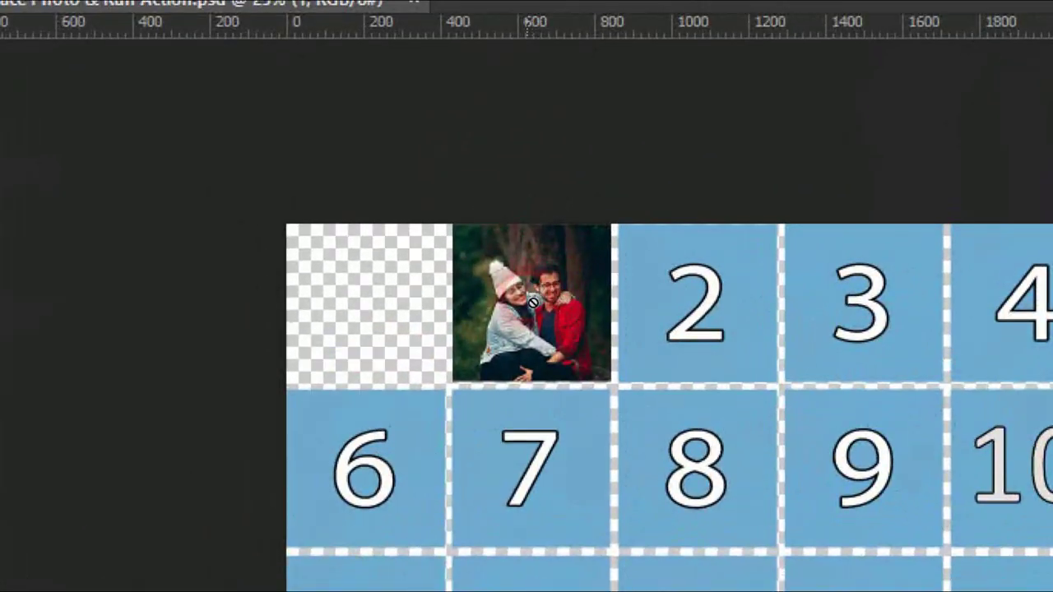
left_click(532, 301)
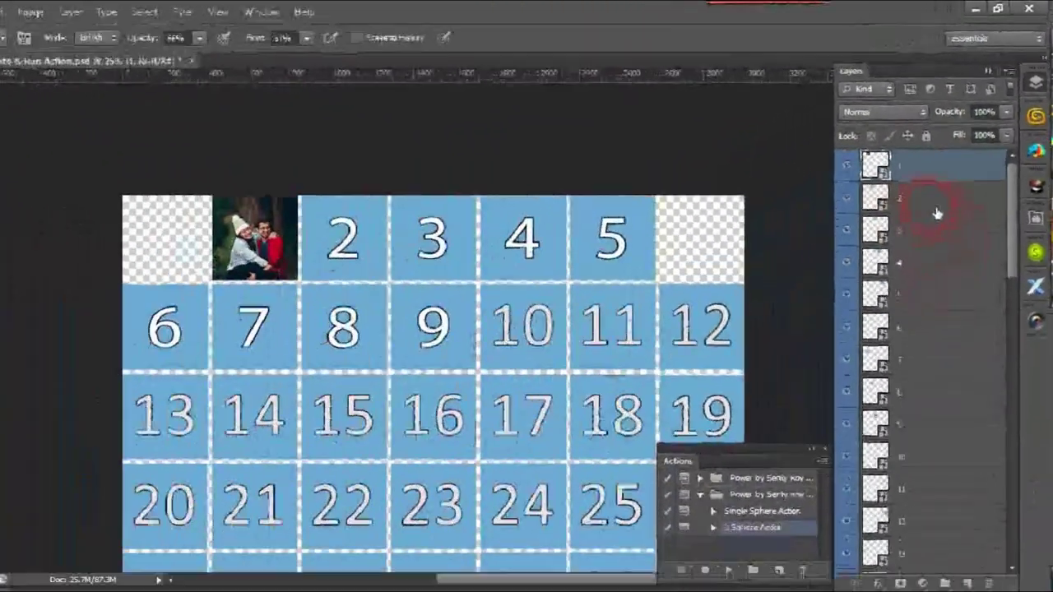
Step: Place the girl-reading-a-book photo into grid cell 2, scaled to cover the square
double_click(936, 214)
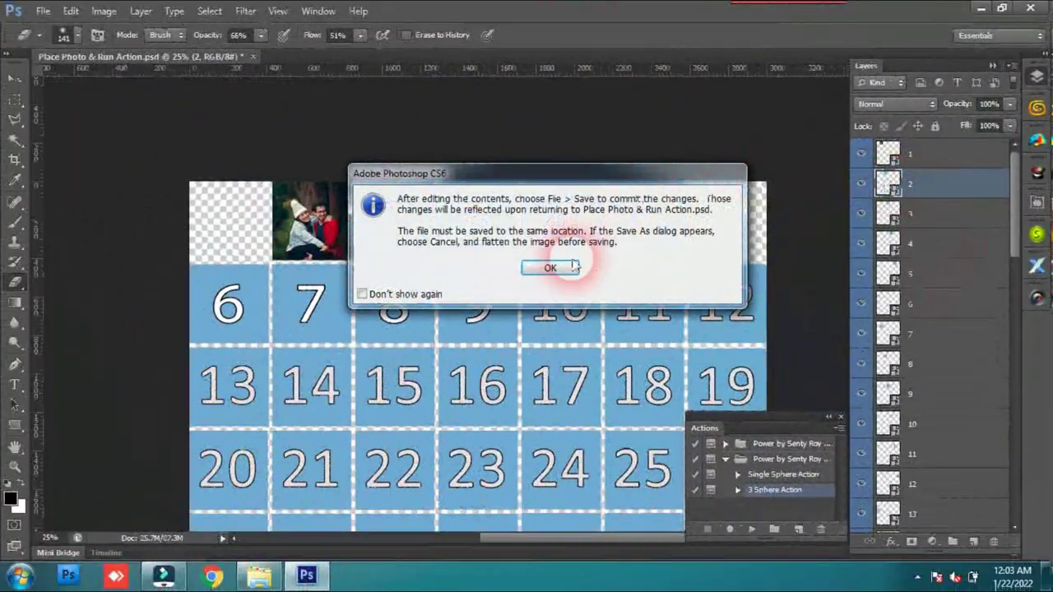
left_click(551, 267)
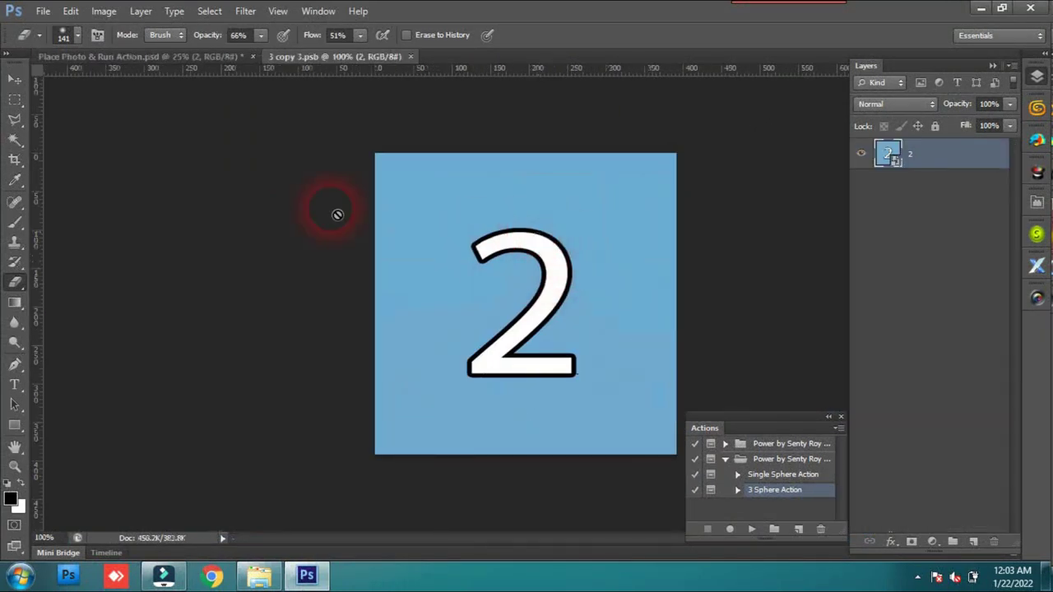
left_click(43, 11)
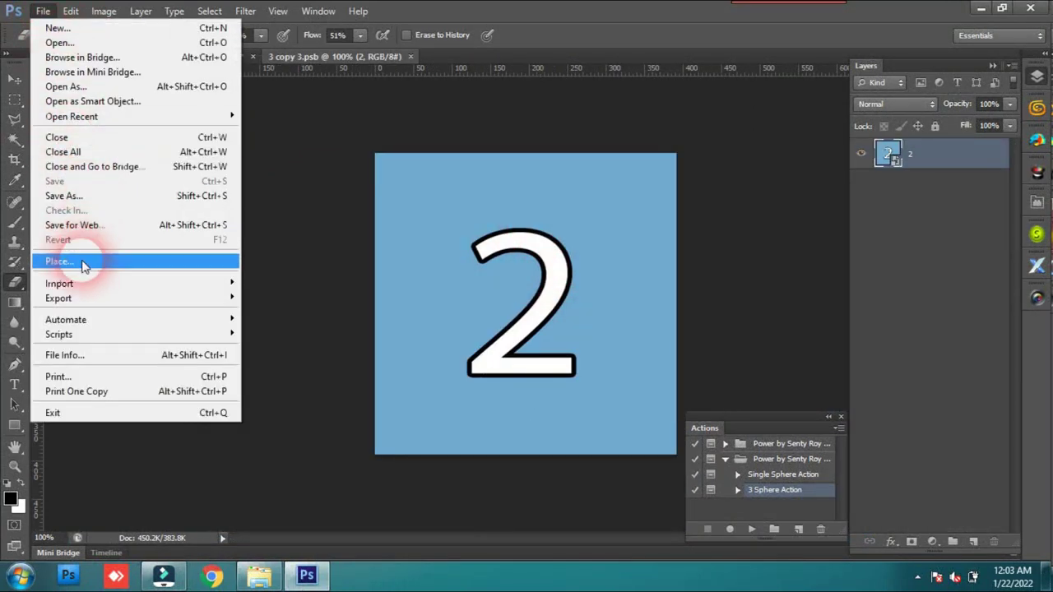
left_click(79, 262)
left_click(301, 47)
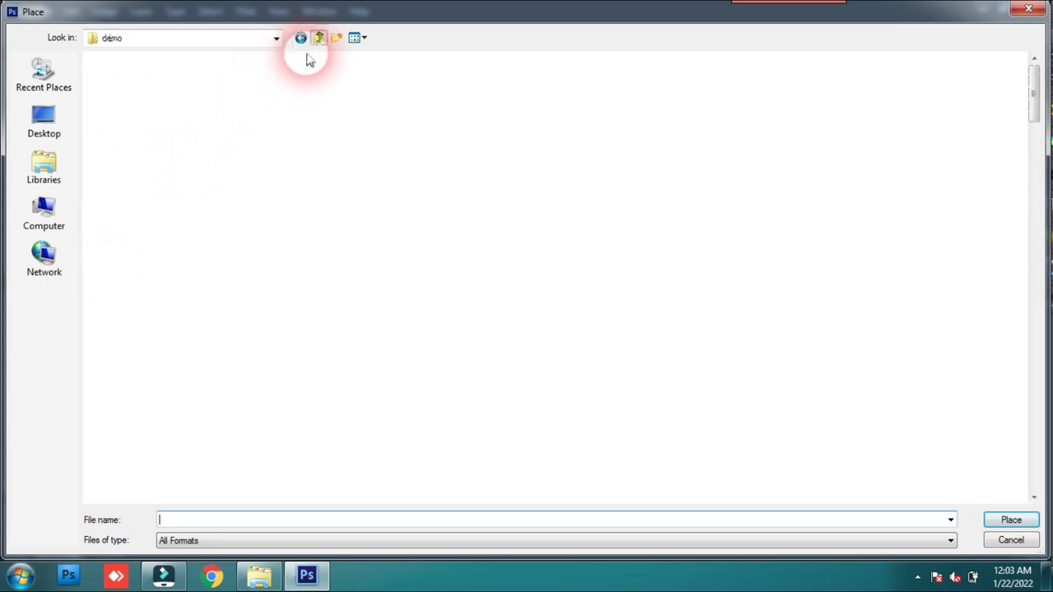
double_click(287, 115)
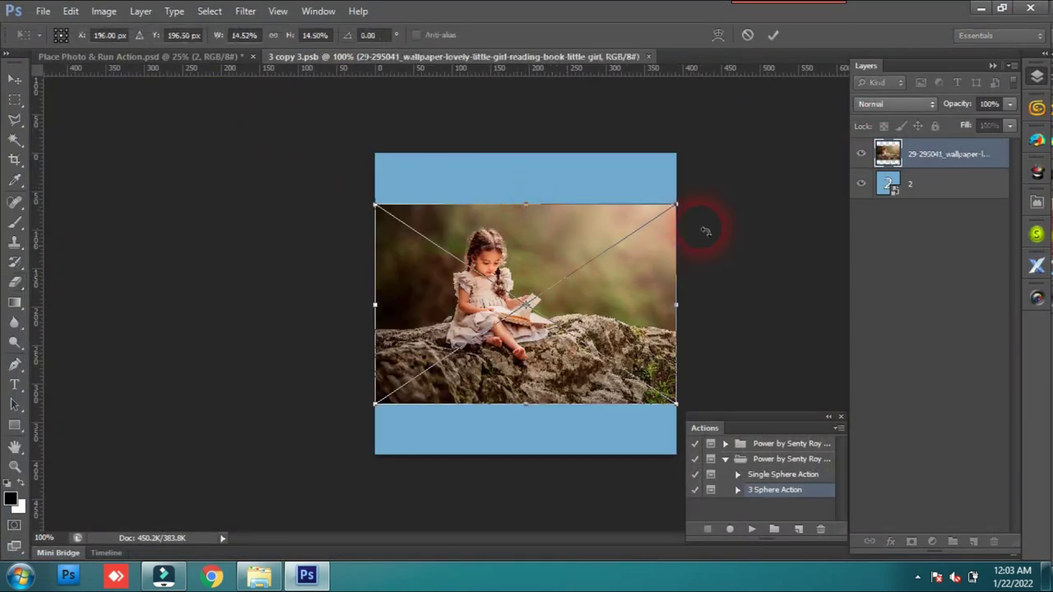
left_click_drag(682, 206, 650, 240)
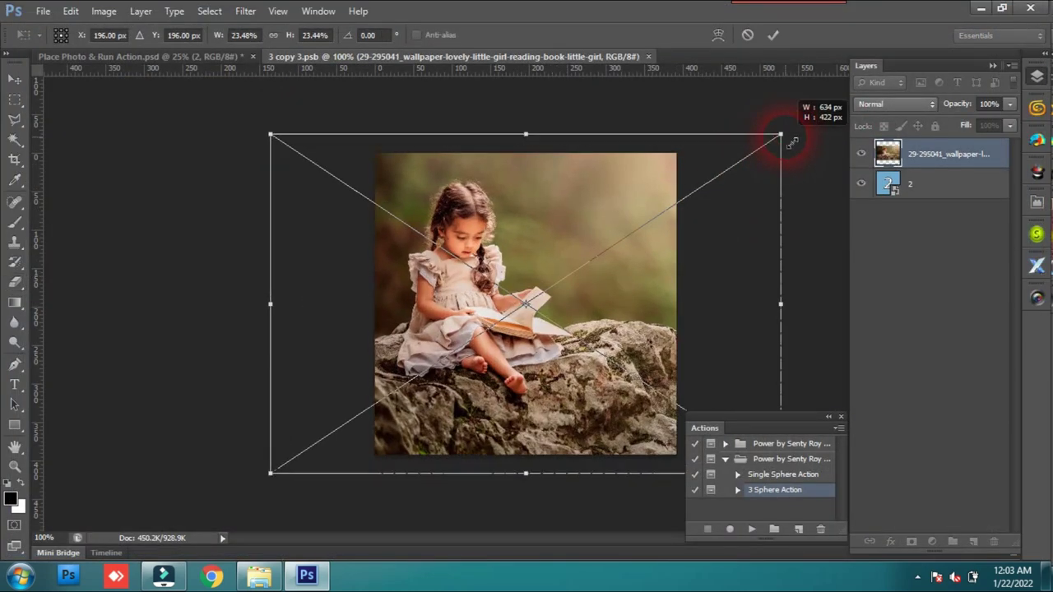
mouse_move(592, 291)
left_mouse_down()
mouse_move(655, 293)
mouse_move(634, 289)
left_mouse_up()
key("Return")
key("e")
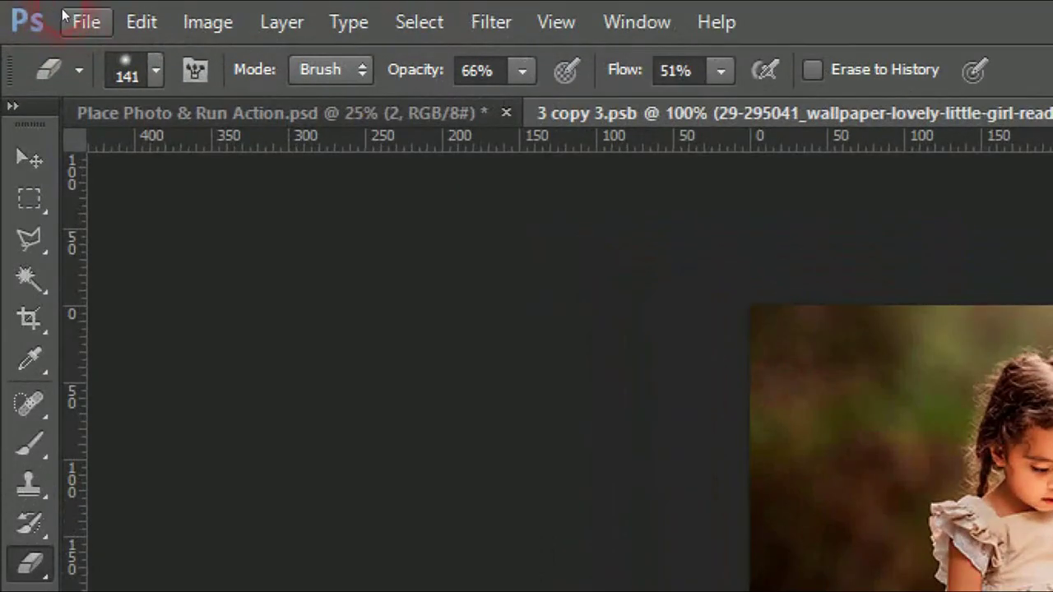
Step: Save cell 2, return to the grid, then close the grid document without saving
left_click(43, 11)
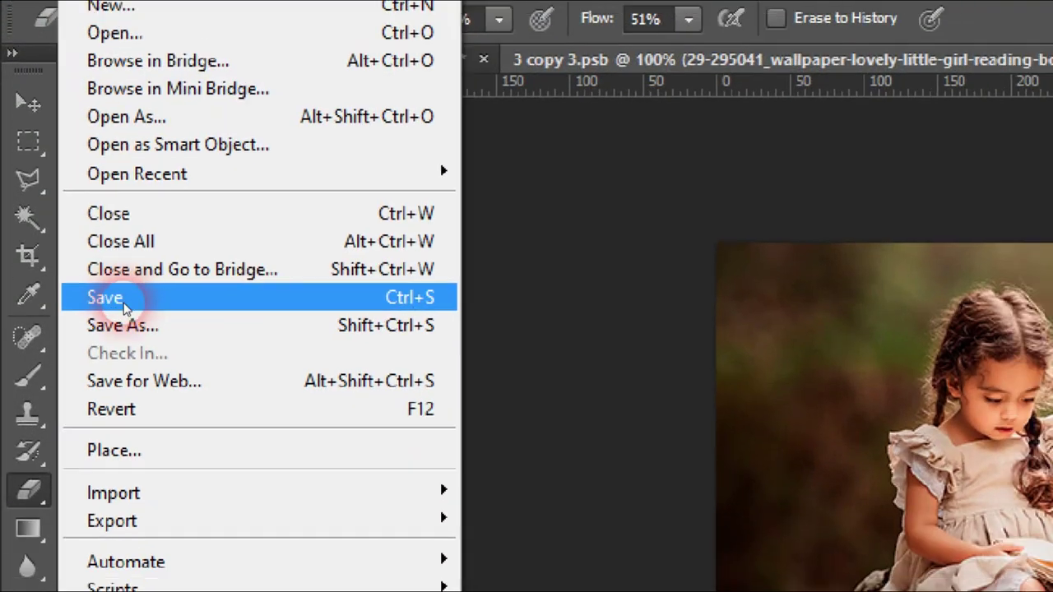
left_click(127, 302)
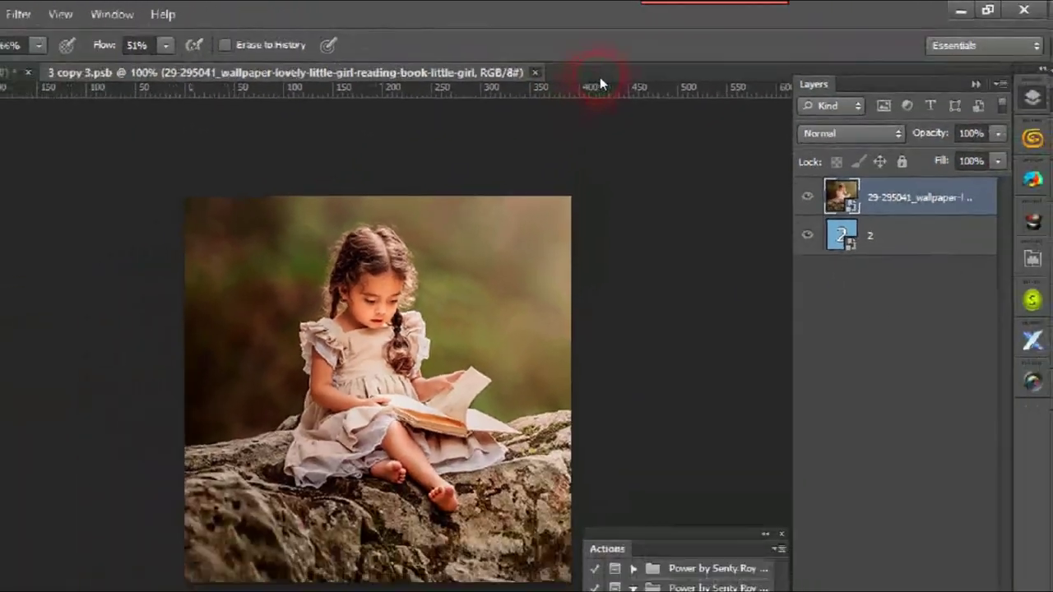
left_click(535, 72)
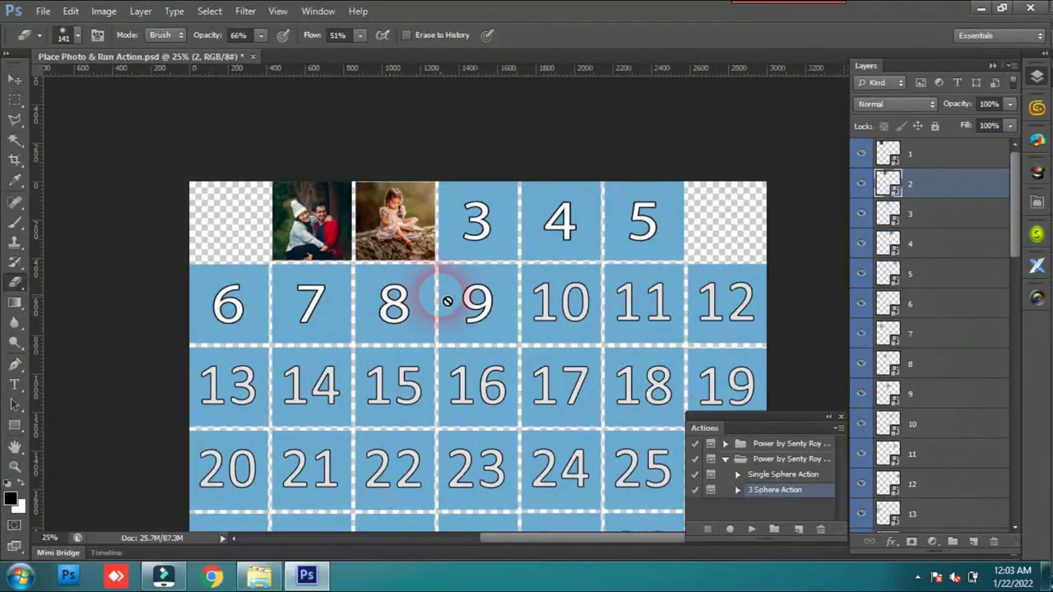
scroll(447, 301, "down", 2)
scroll(461, 308, "down", 3)
scroll(467, 304, "down", 3)
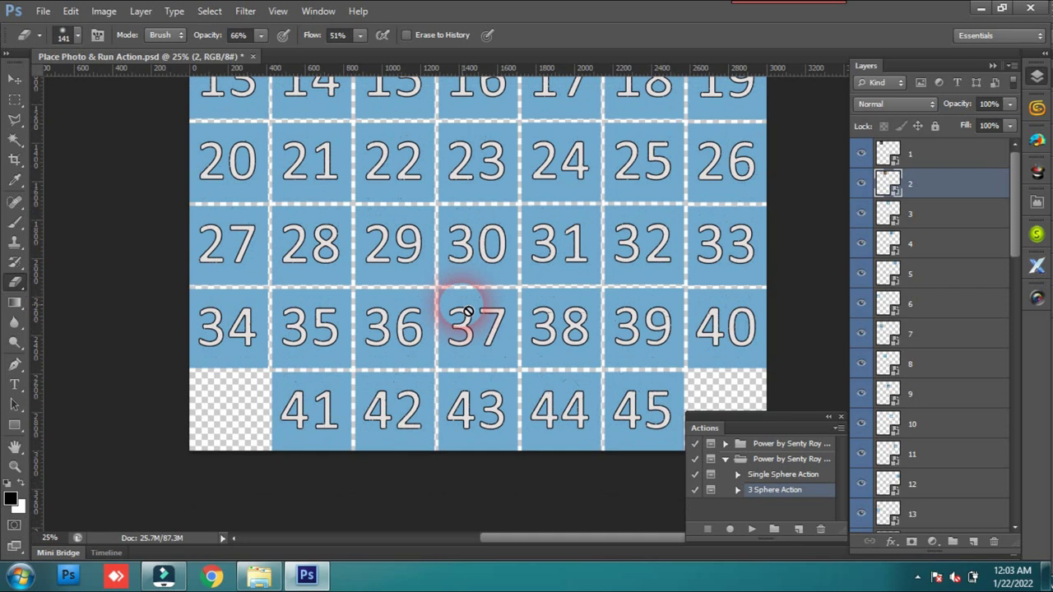
scroll(458, 311, "up", 4)
scroll(458, 313, "up", 2)
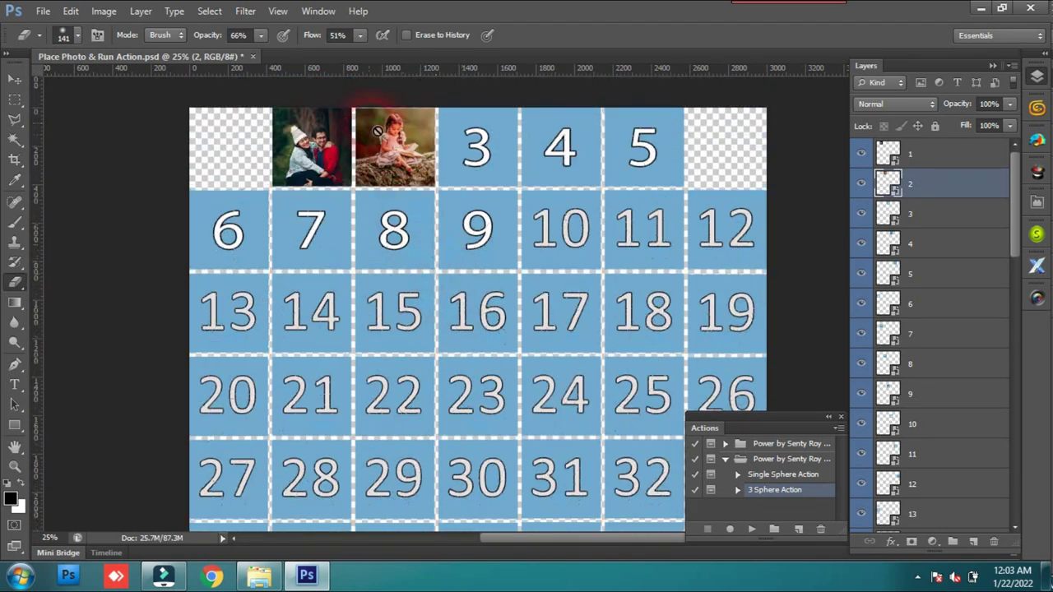
left_click(250, 57)
left_click(491, 236)
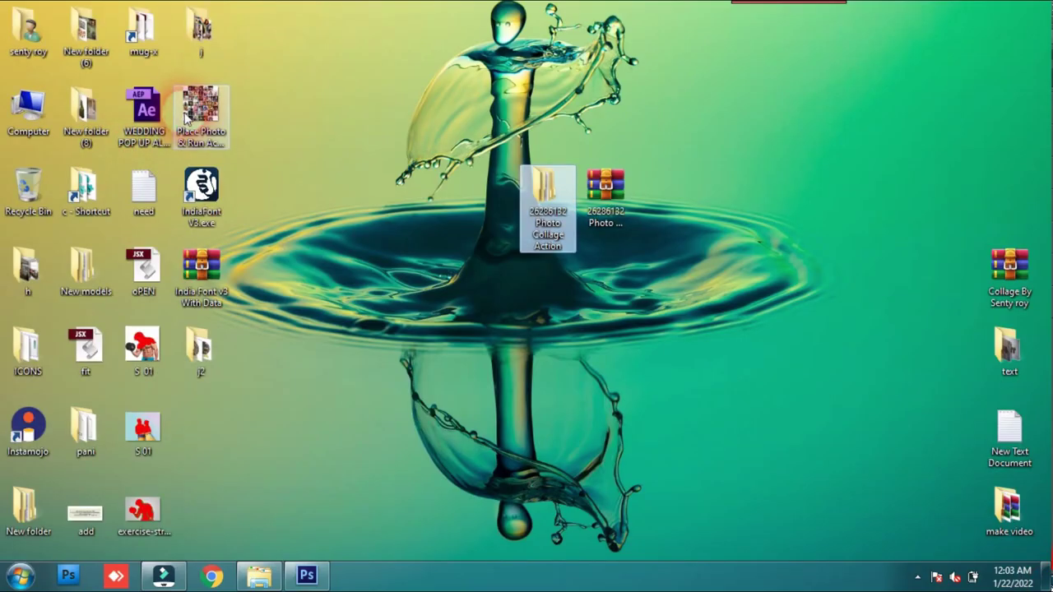
Step: Open Place Photo & Run Action.psd from the desktop and scroll through its photo grid
left_click_drag(186, 118, 390, 344)
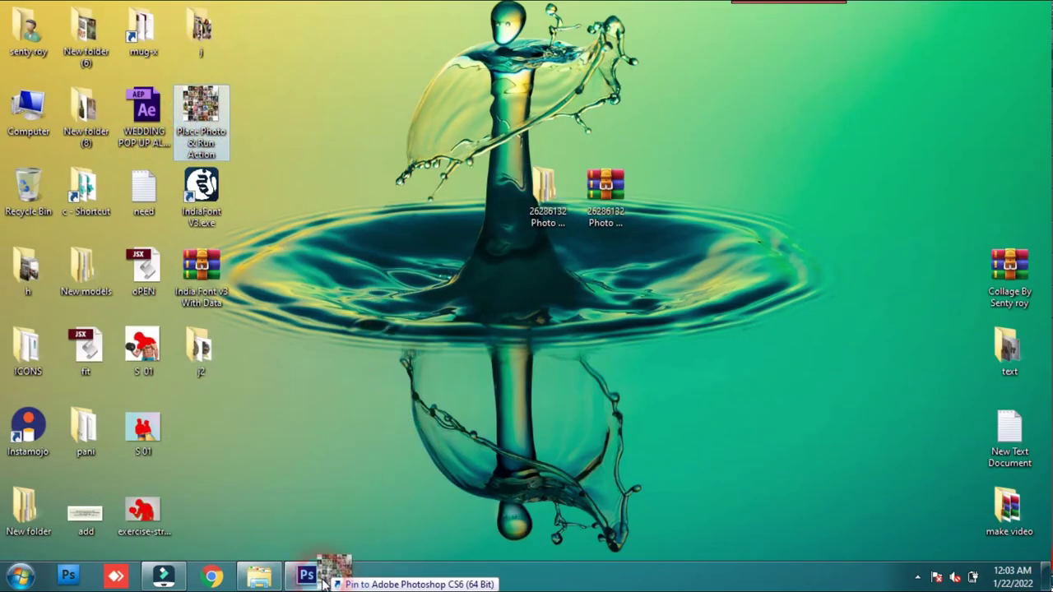
left_click_drag(323, 583, 421, 322)
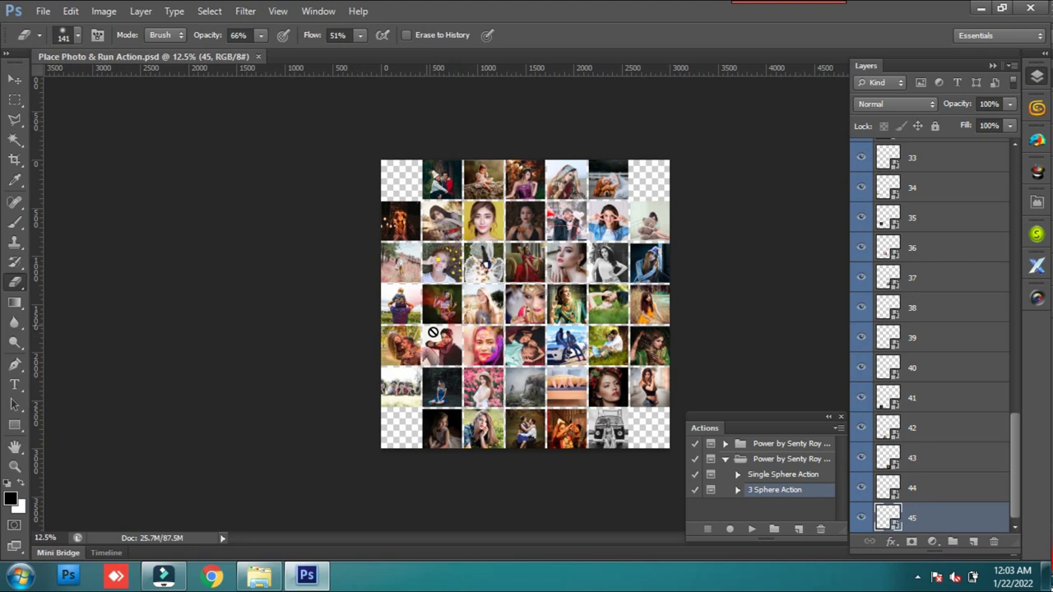
scroll(432, 332, "up", 3)
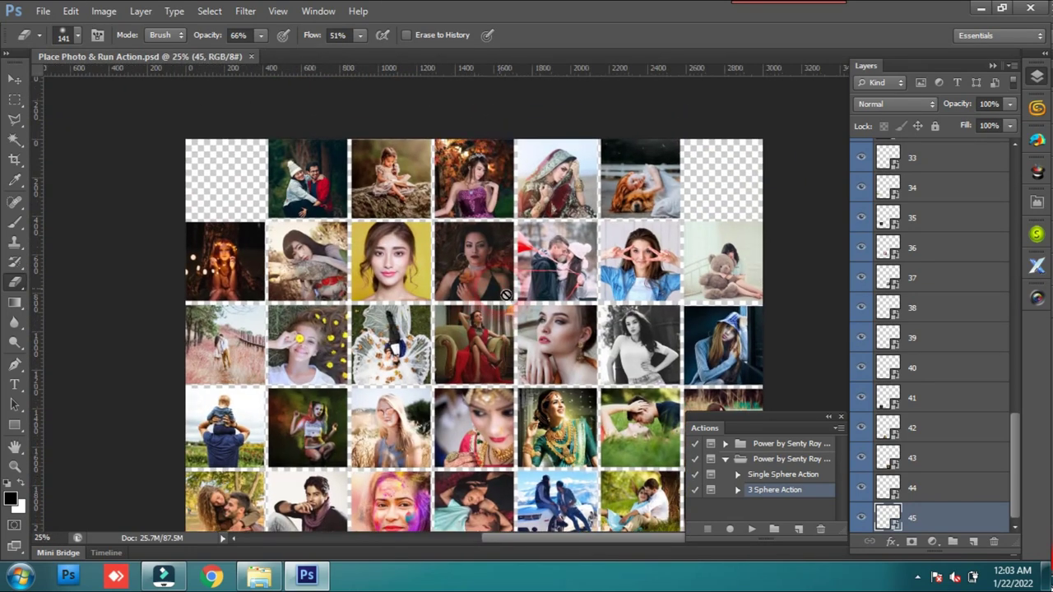
scroll(485, 386, "down", 3)
scroll(510, 420, "down", 2)
scroll(510, 387, "up", 3)
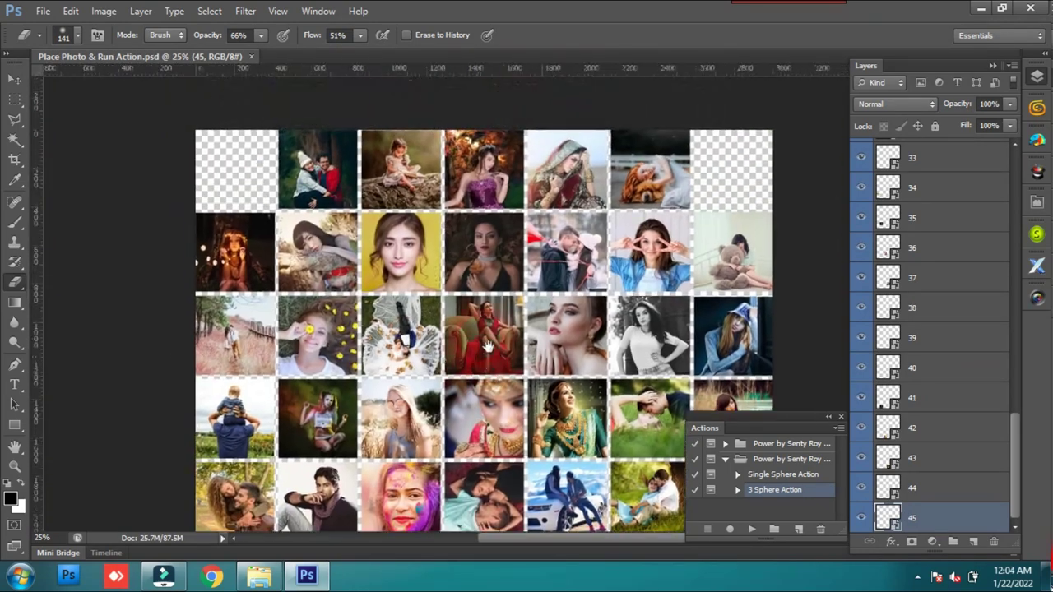
scroll(502, 337, "down", 1)
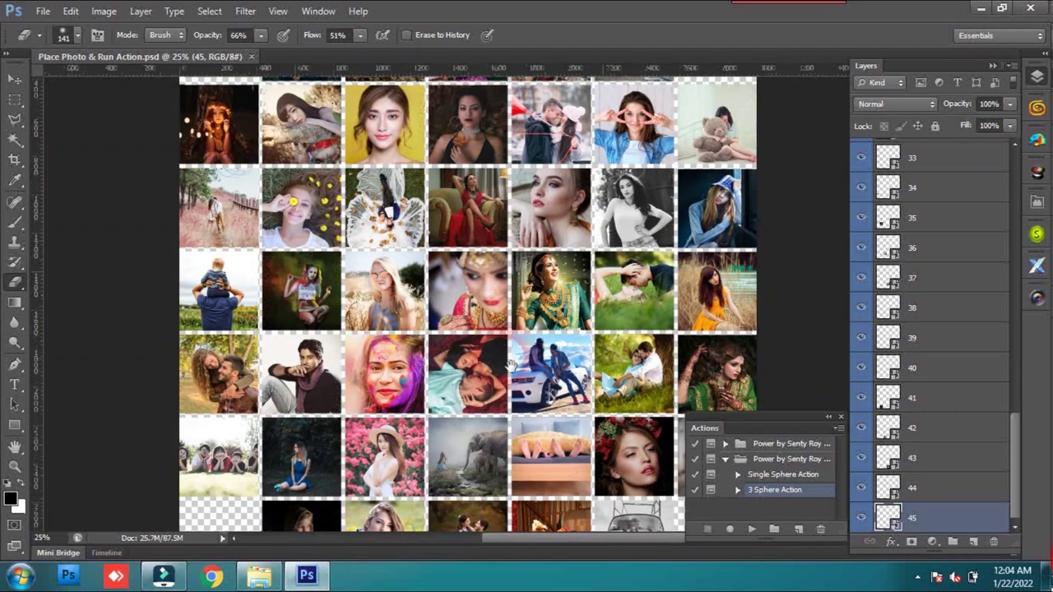
scroll(510, 356, "up", 2)
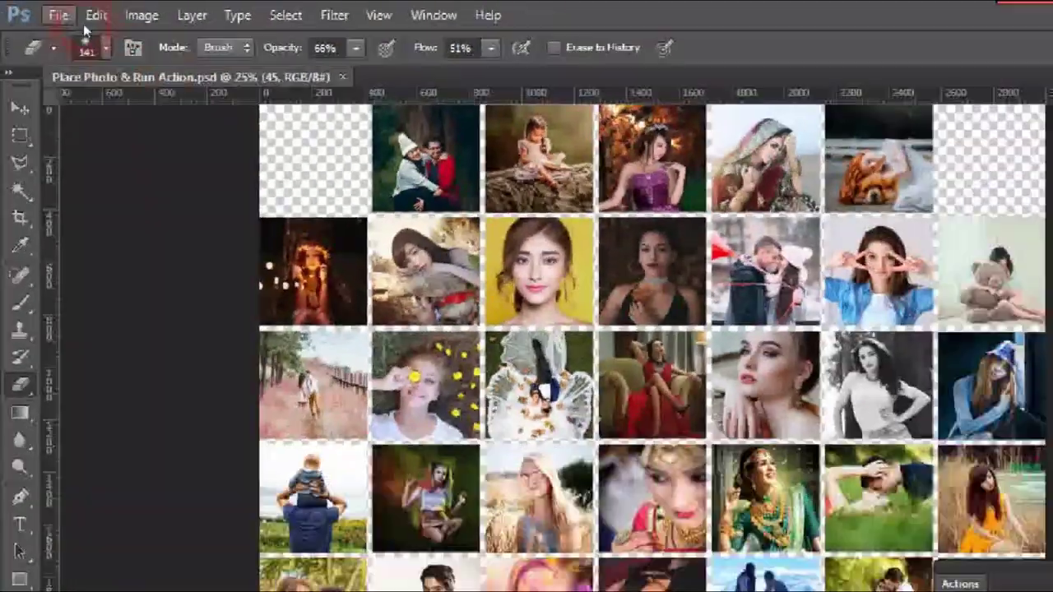
Step: Save the collage as Place Photo & Run Action.psd in Photoshop PSD format on the Desktop
left_click(61, 18)
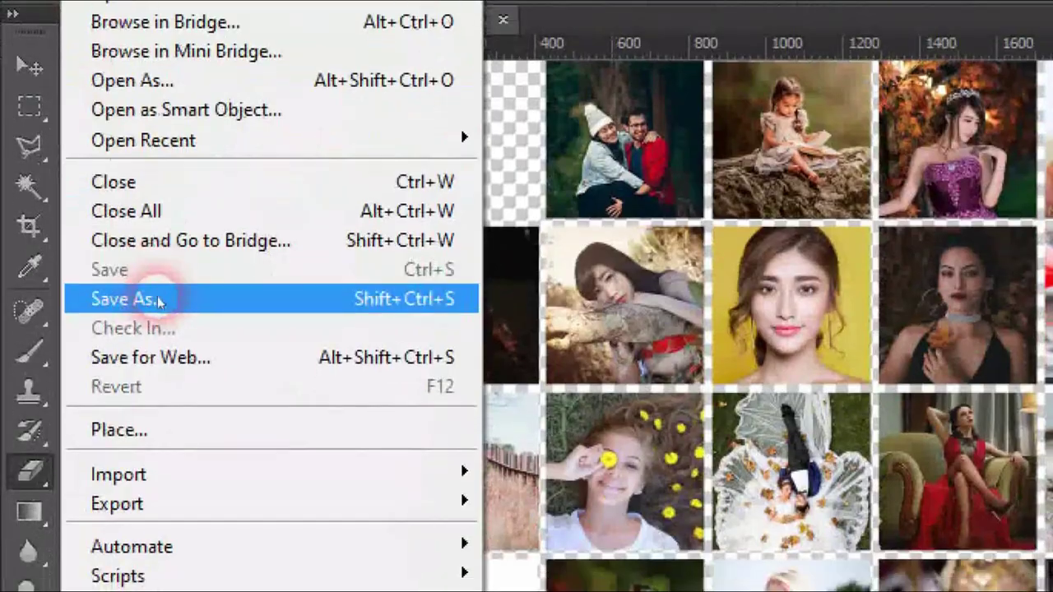
left_click(159, 302)
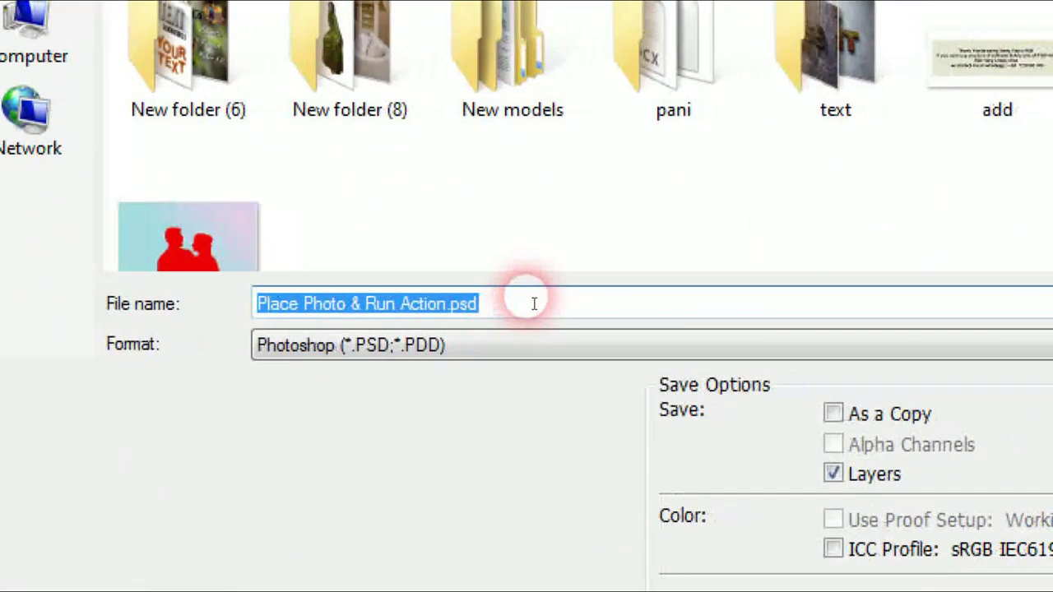
left_click(461, 346)
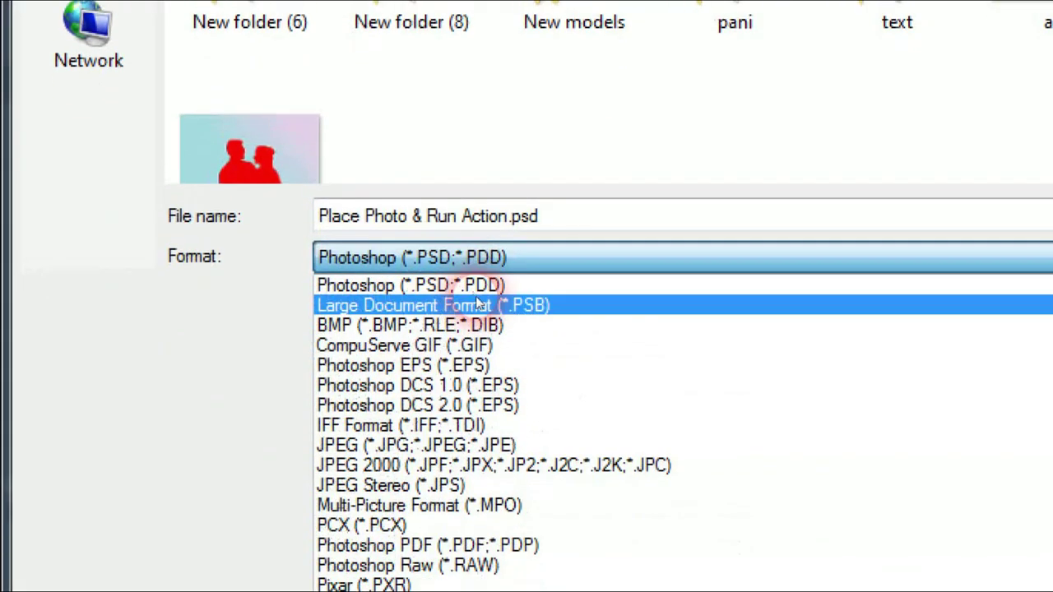
left_click(473, 304)
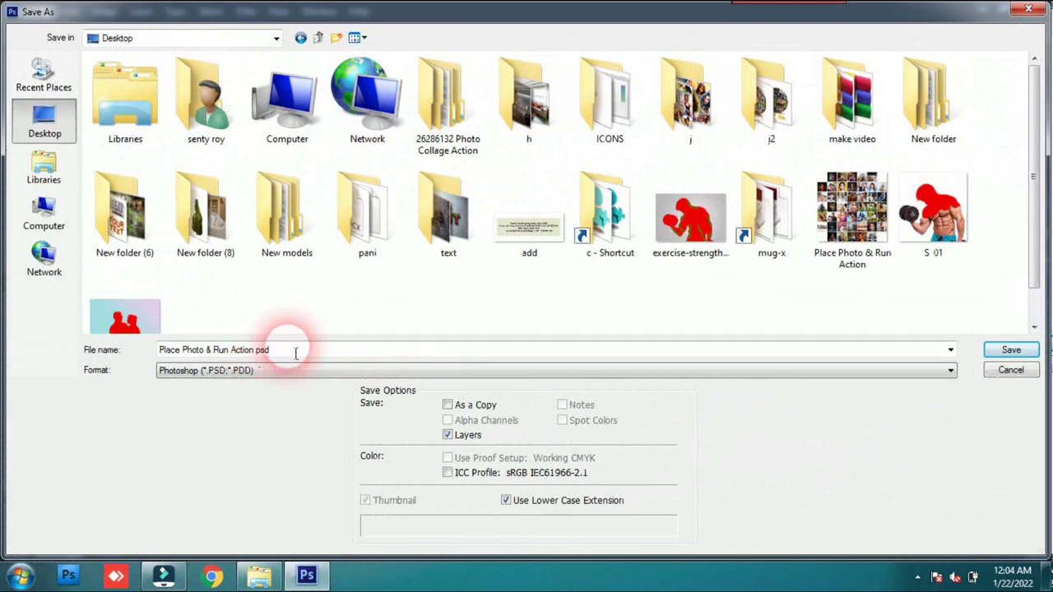
left_click(1013, 372)
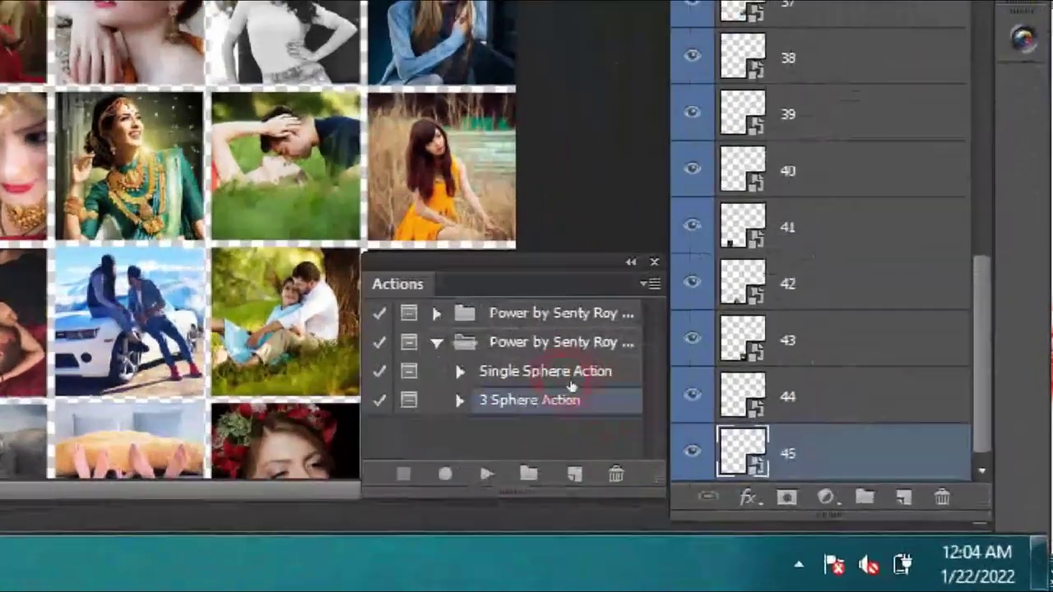
Step: Play the Single Sphere Action from the Actions panel on the collage
left_click(788, 476)
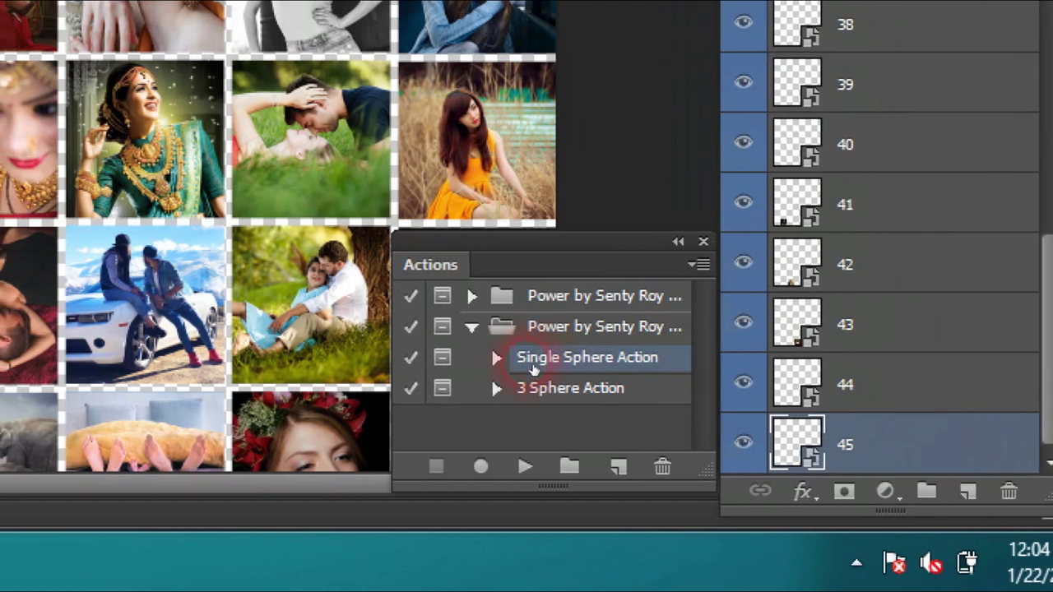
left_click(525, 467)
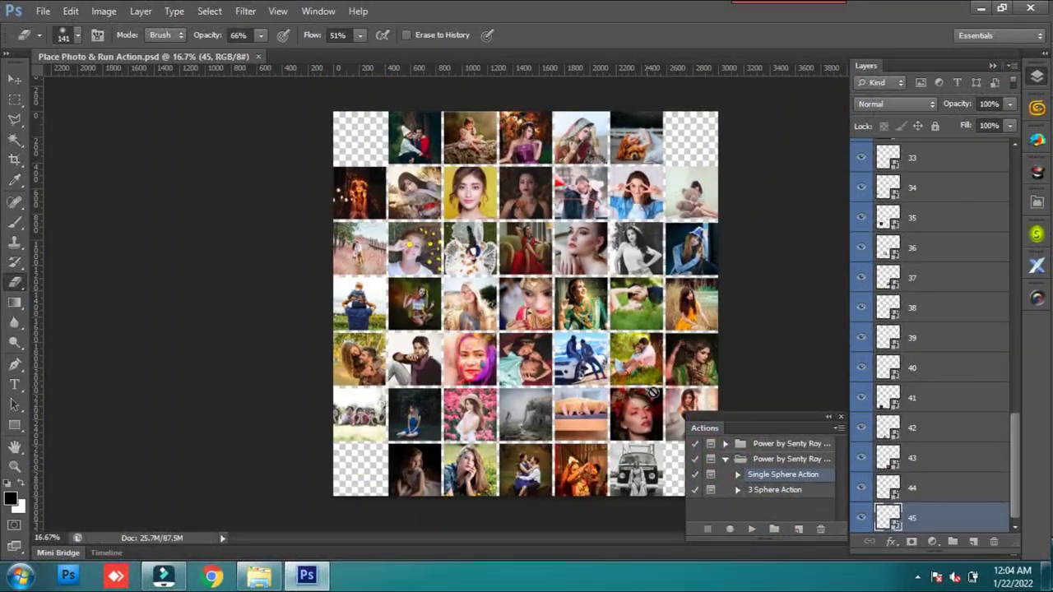
left_click(829, 505)
left_click(752, 530)
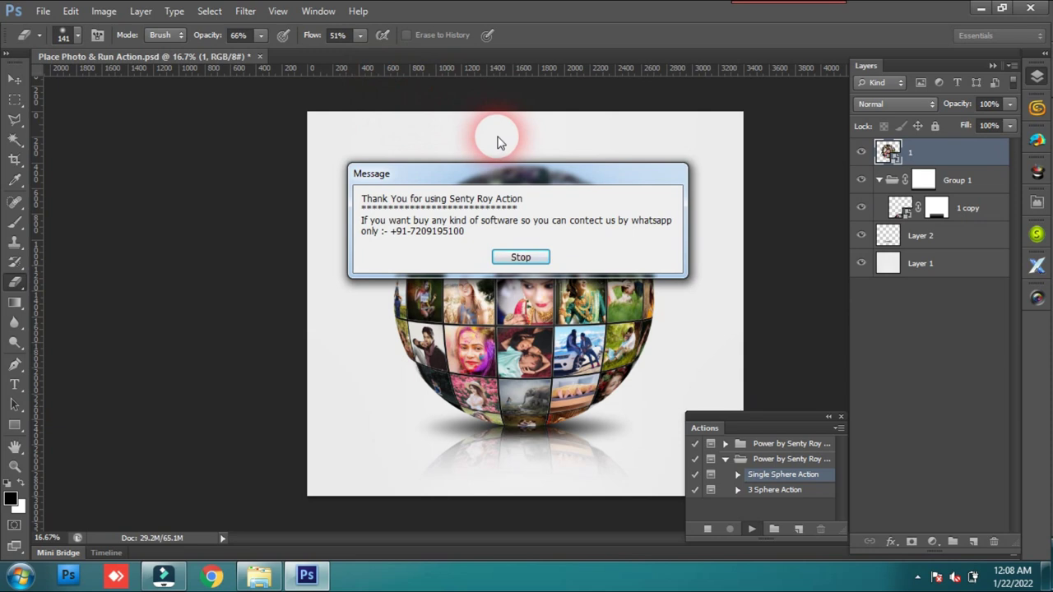
Step: Move the action's completion message aside, then dismiss it with Stop
left_click_drag(528, 177, 544, 203)
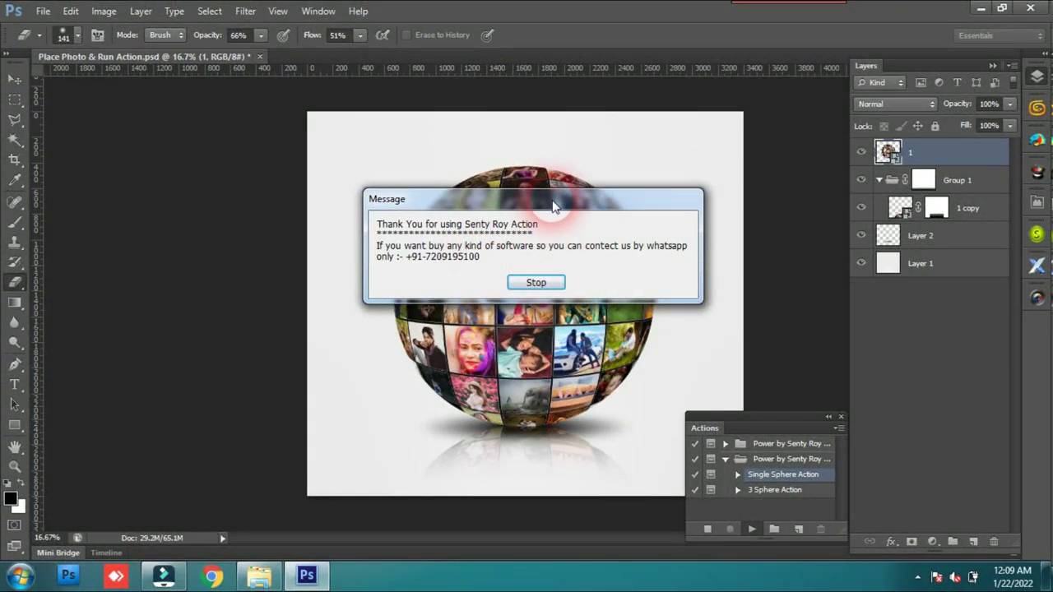
left_click_drag(554, 202, 539, 191)
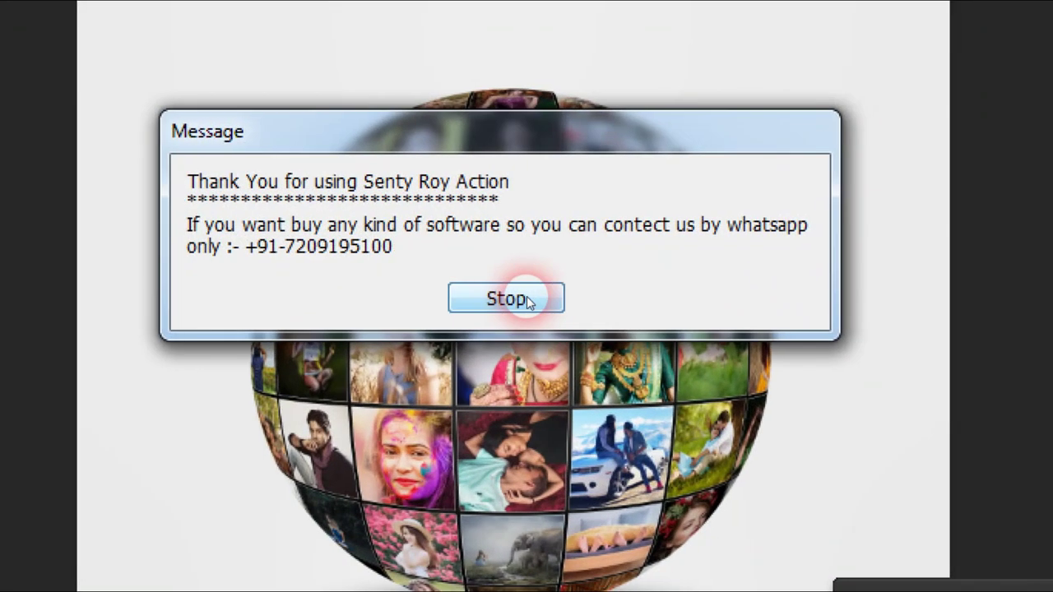
left_click(527, 302)
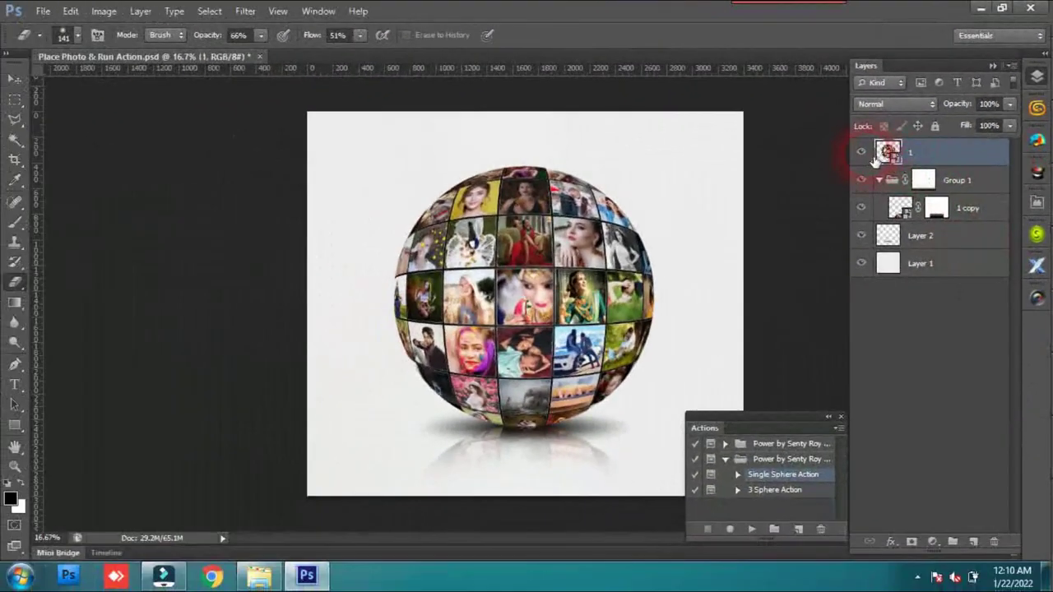
left_click(864, 153)
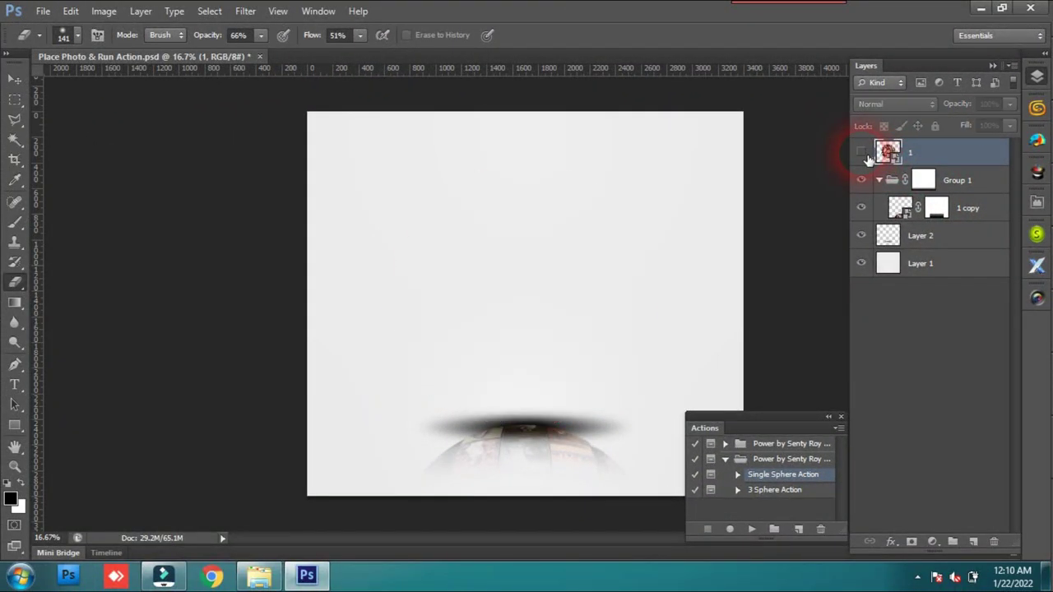
left_click(864, 154)
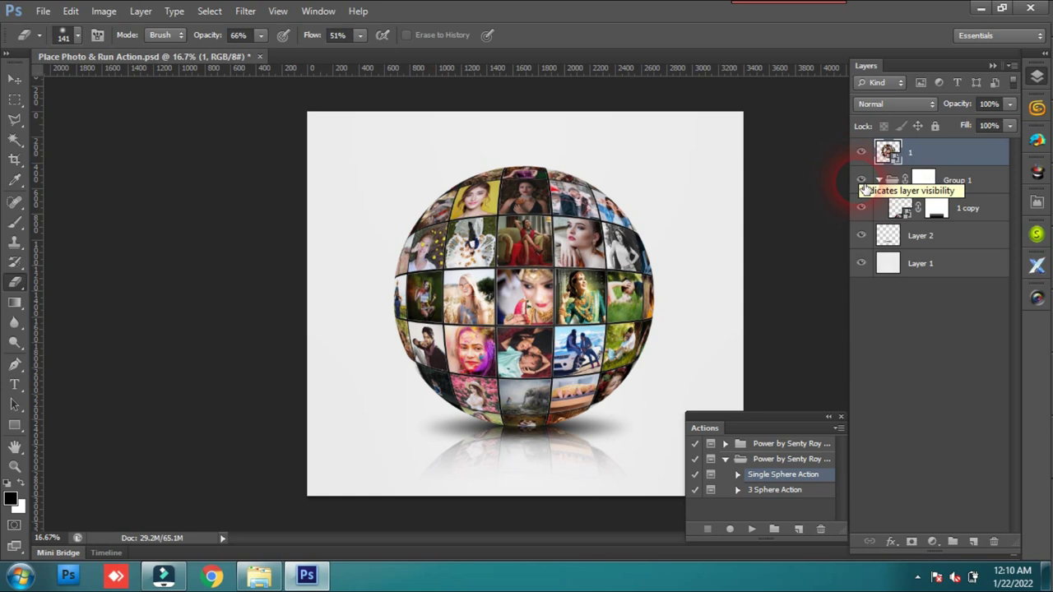
left_click(863, 186)
left_click(864, 184)
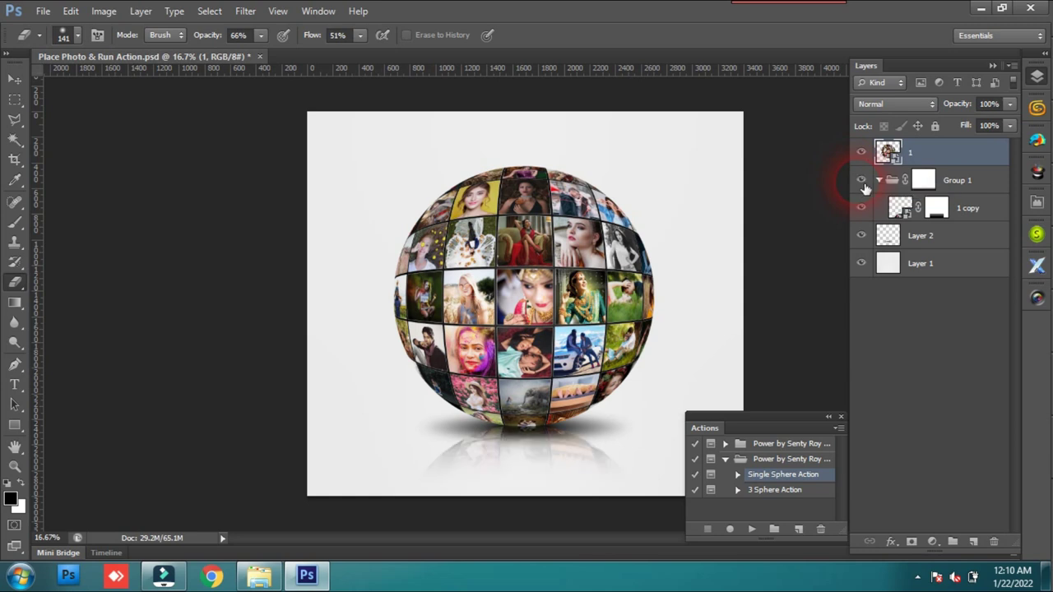
left_click(864, 186)
left_click(862, 208)
left_click(863, 236)
left_click(862, 236)
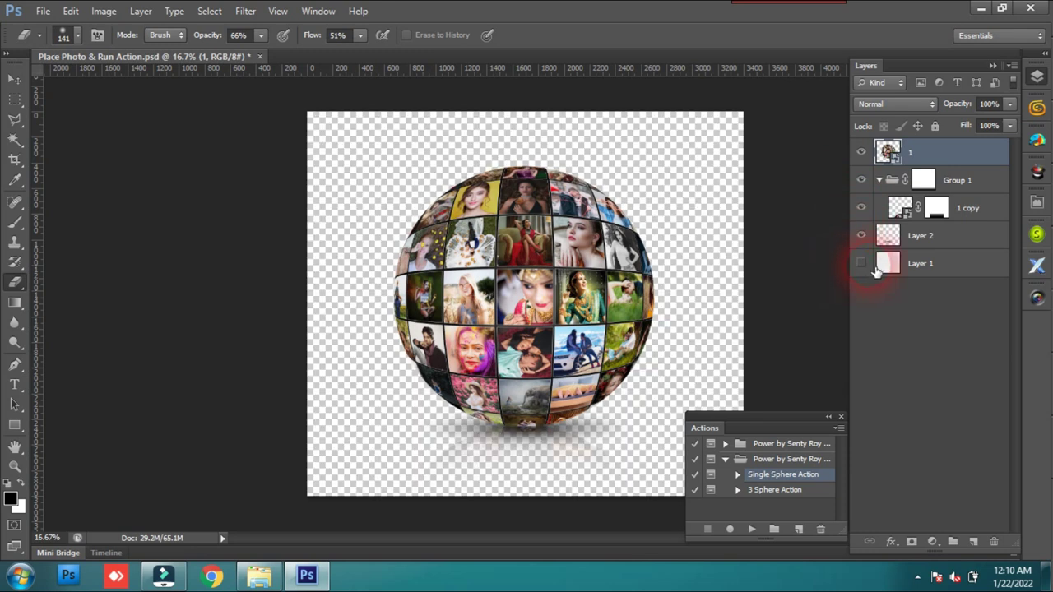
left_click(862, 264)
Step: Set the gradient's right stop to grey 757575 in the Gradient Editor
left_click(15, 302)
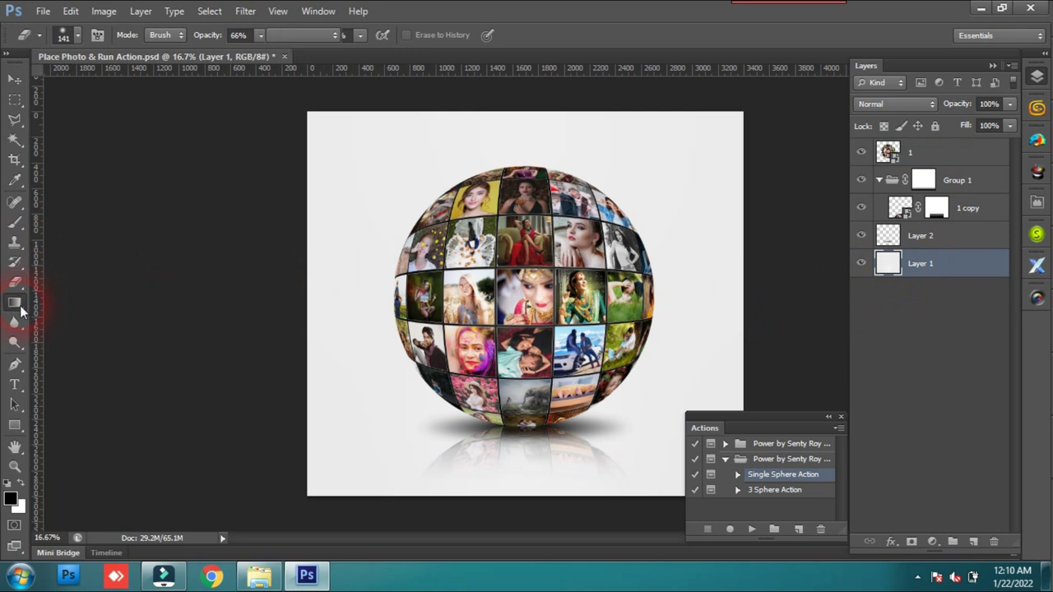
mouse_move(632, 243)
left_mouse_down()
mouse_move(773, 202)
mouse_move(682, 220)
left_mouse_up()
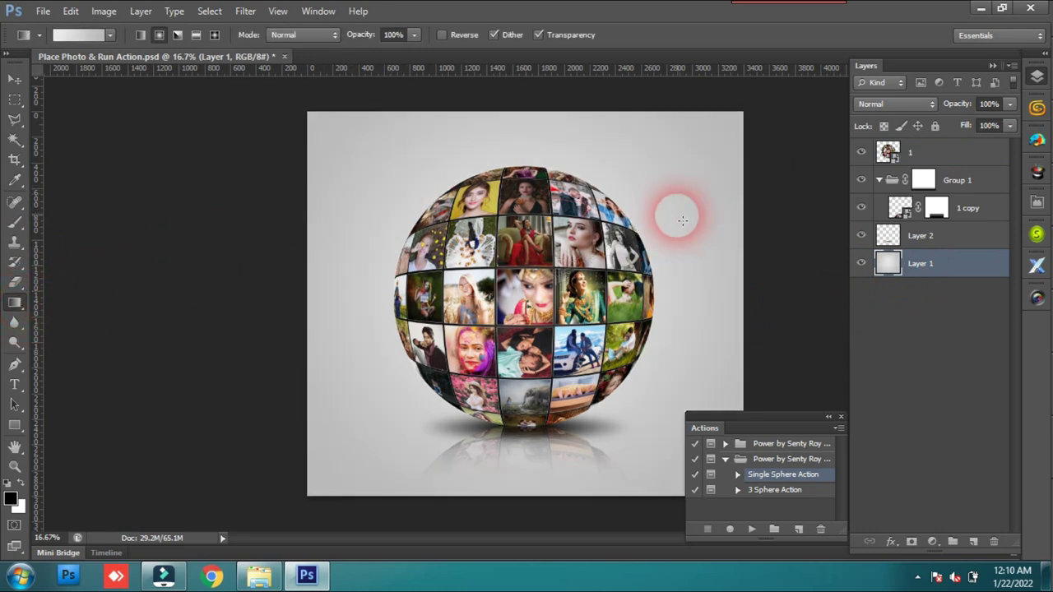
left_click(83, 37)
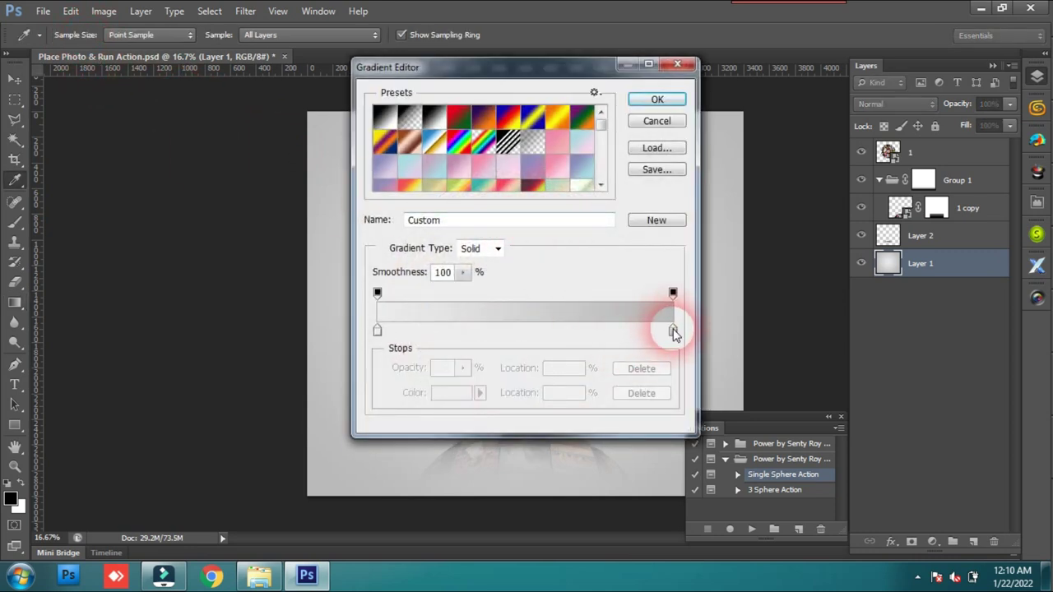
double_click(673, 330)
left_click_drag(579, 354, 569, 371)
left_click(895, 260)
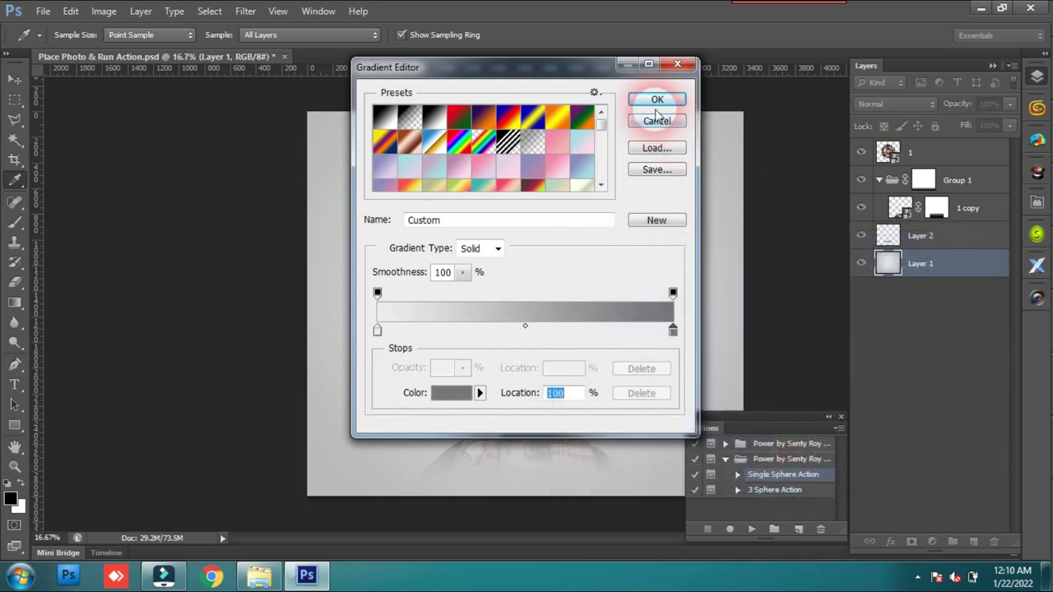
left_click(657, 101)
Step: Draw a grey radial gradient on Layer 1, hide it, and select sphere layer 1
left_click_drag(594, 245, 695, 196)
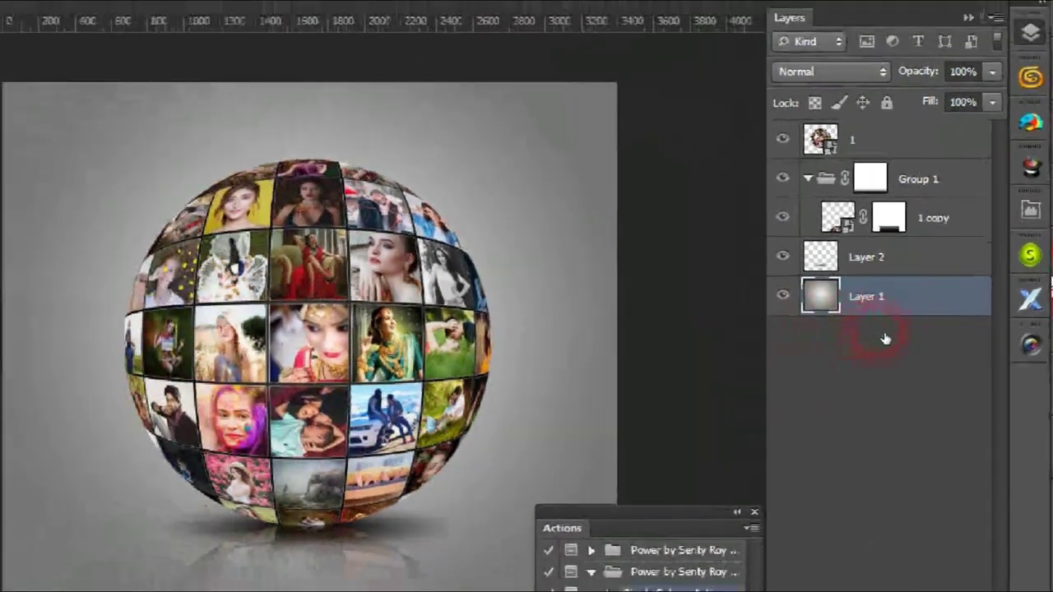
left_click(861, 266)
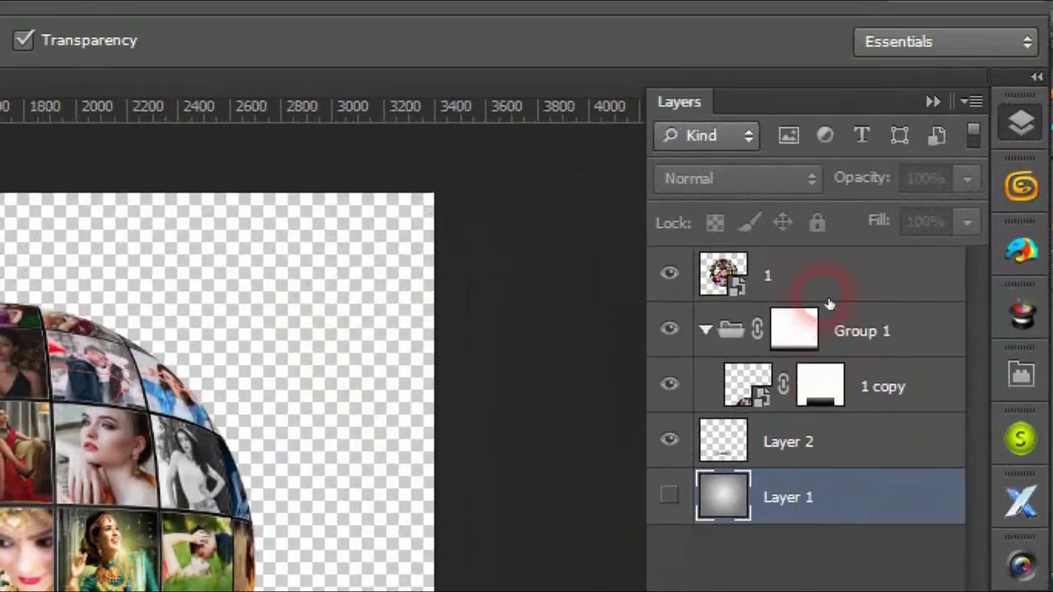
left_click(819, 292)
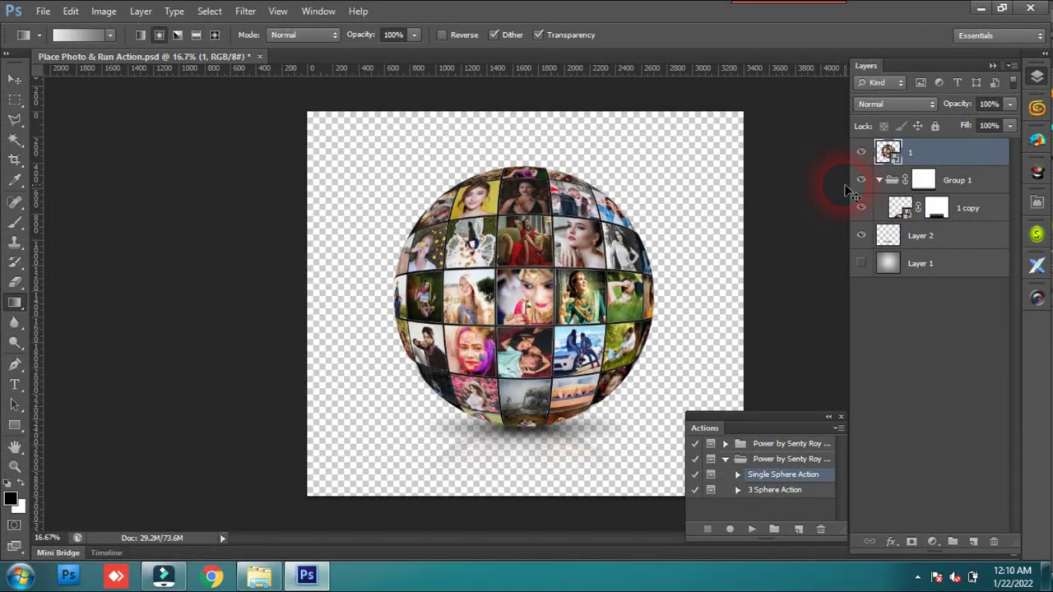
Step: Merge the sphere layers, nudge the sphere slightly, and preview the three-sphere image in Photo Viewer
key("ctrl+shift+e")
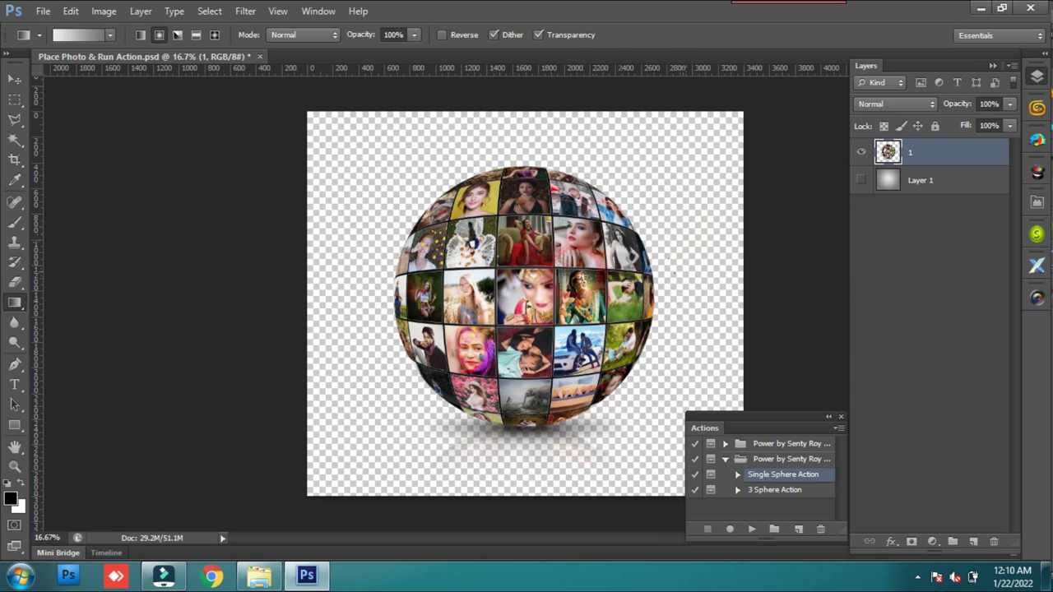
key("v")
mouse_move(528, 311)
left_mouse_down()
mouse_move(509, 332)
mouse_move(556, 312)
mouse_move(514, 308)
mouse_move(529, 303)
left_mouse_up()
left_click(272, 124)
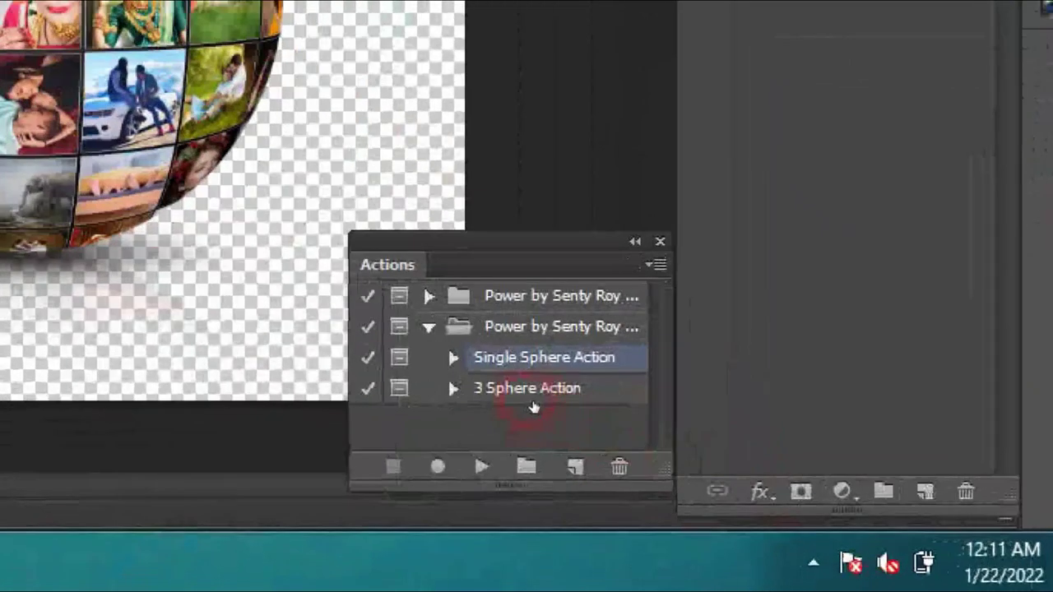
left_click(772, 491)
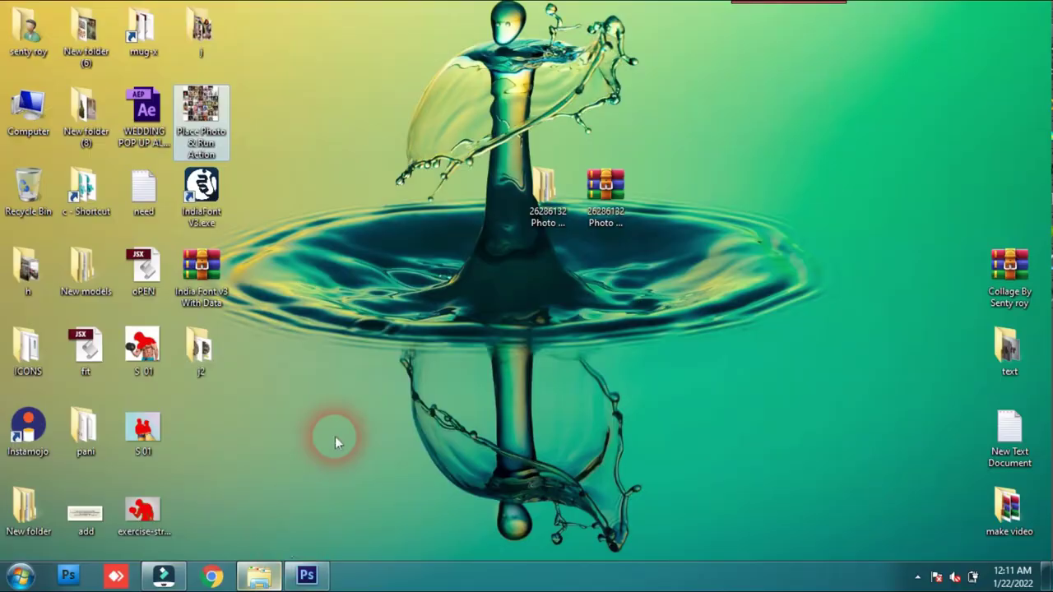
double_click(203, 115)
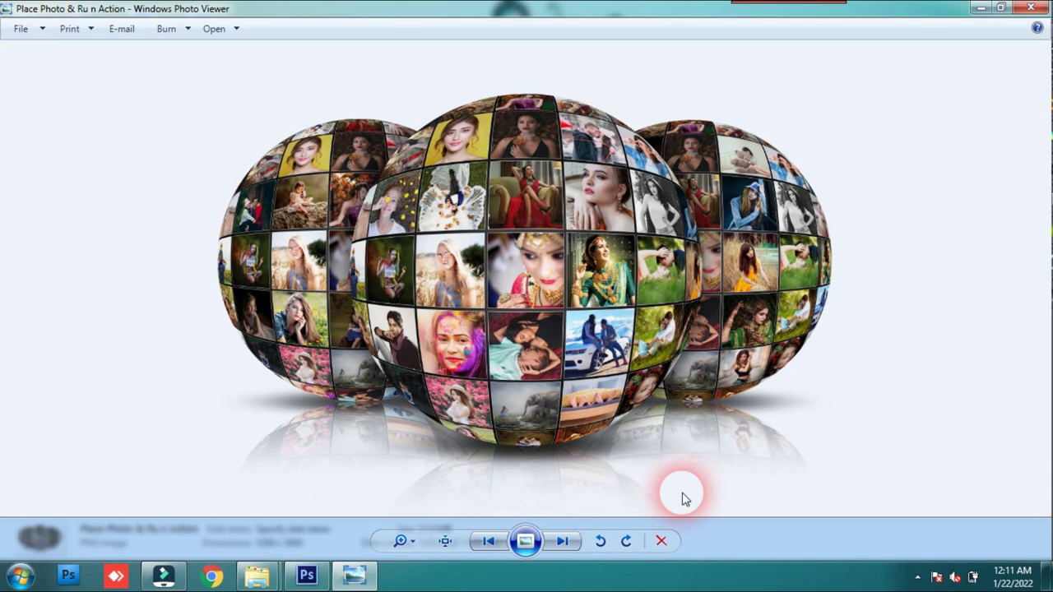
Step: Back in Photoshop, close the sphere document without saving
left_click(301, 580)
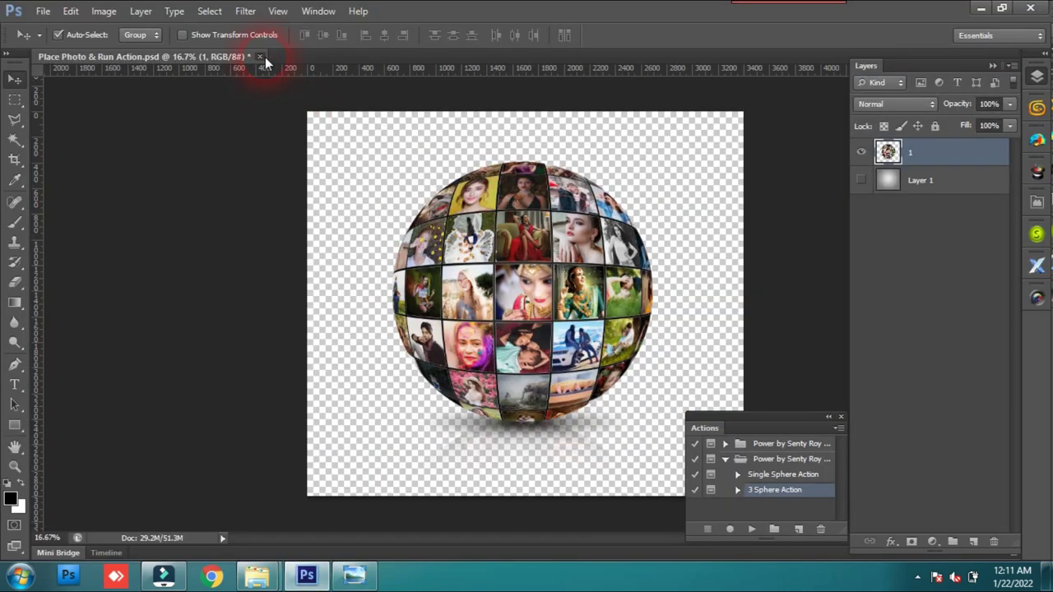
left_click(260, 57)
left_click(496, 249)
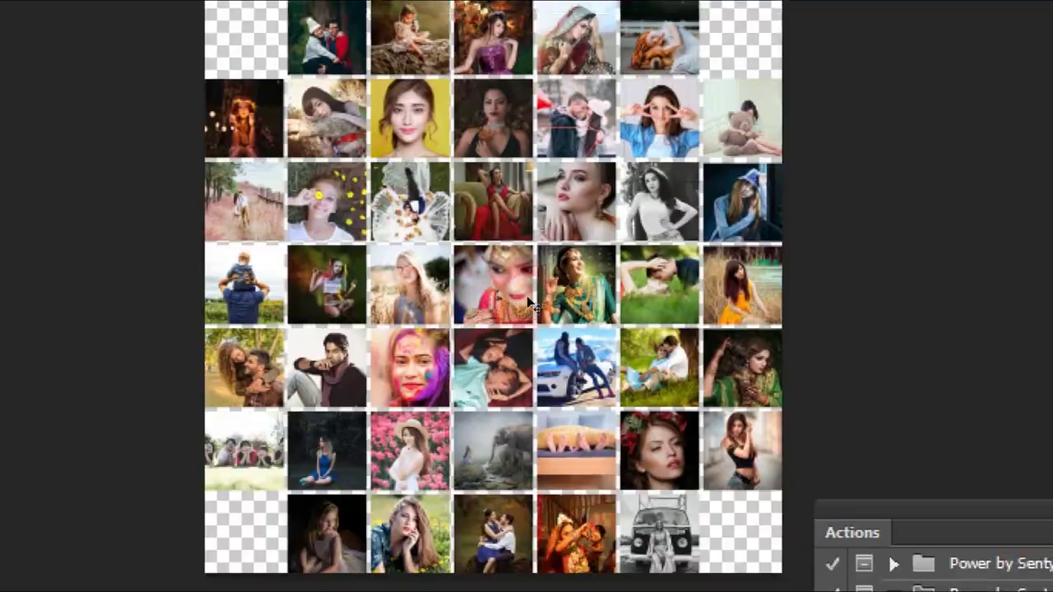
Step: Play the 3 Sphere Action on the photo grid, then minimize Photoshop
left_click(544, 403)
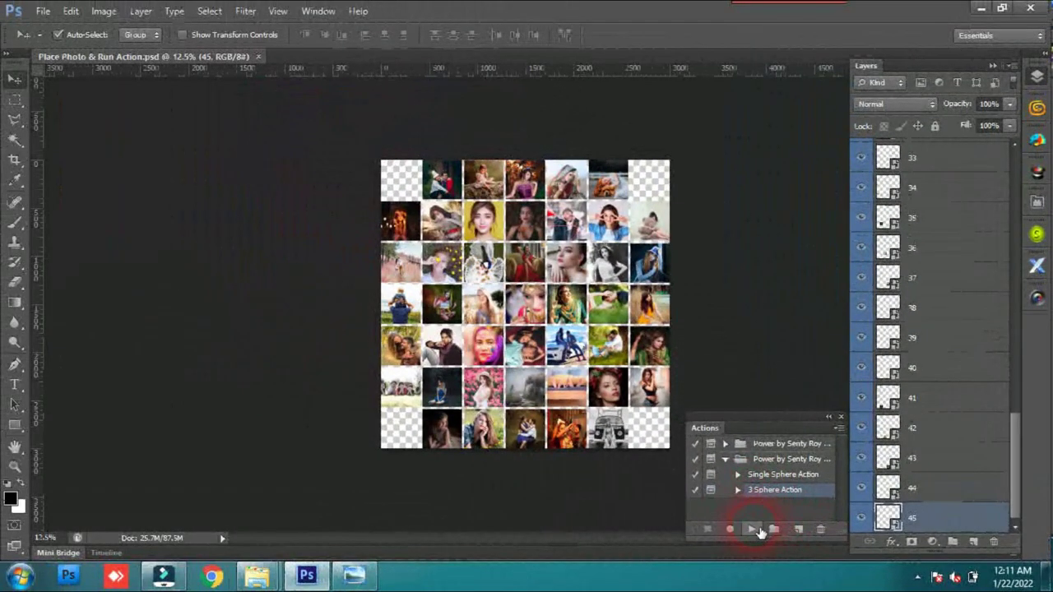
left_click(752, 529)
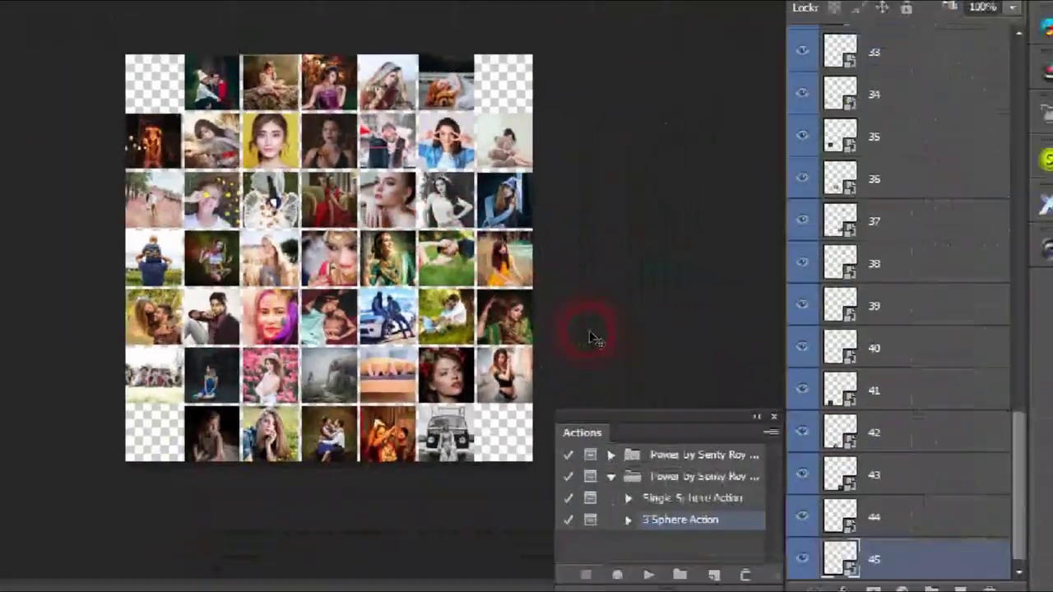
left_click(403, 249)
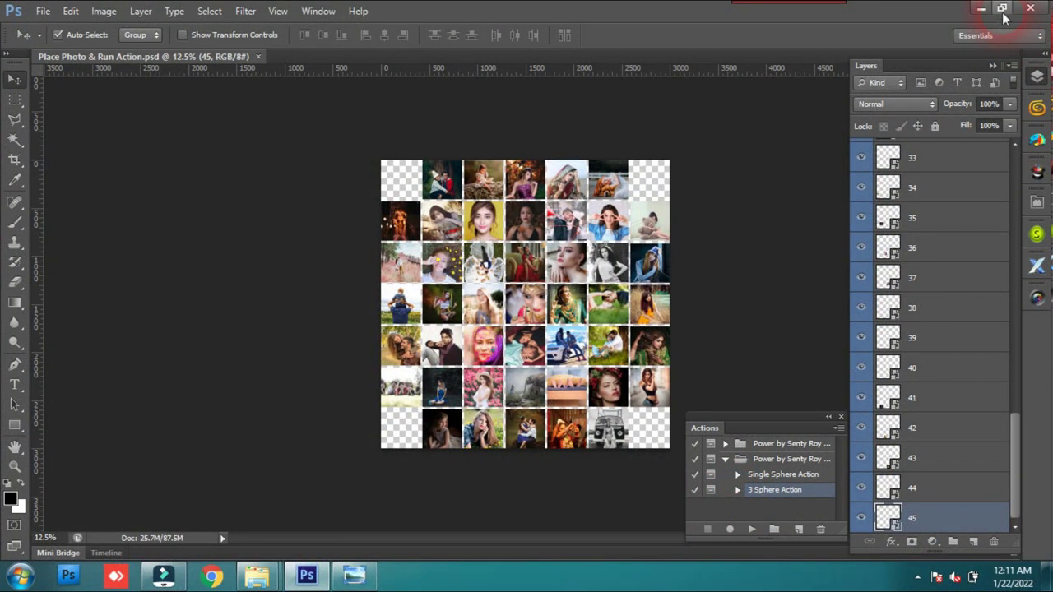
left_click(981, 8)
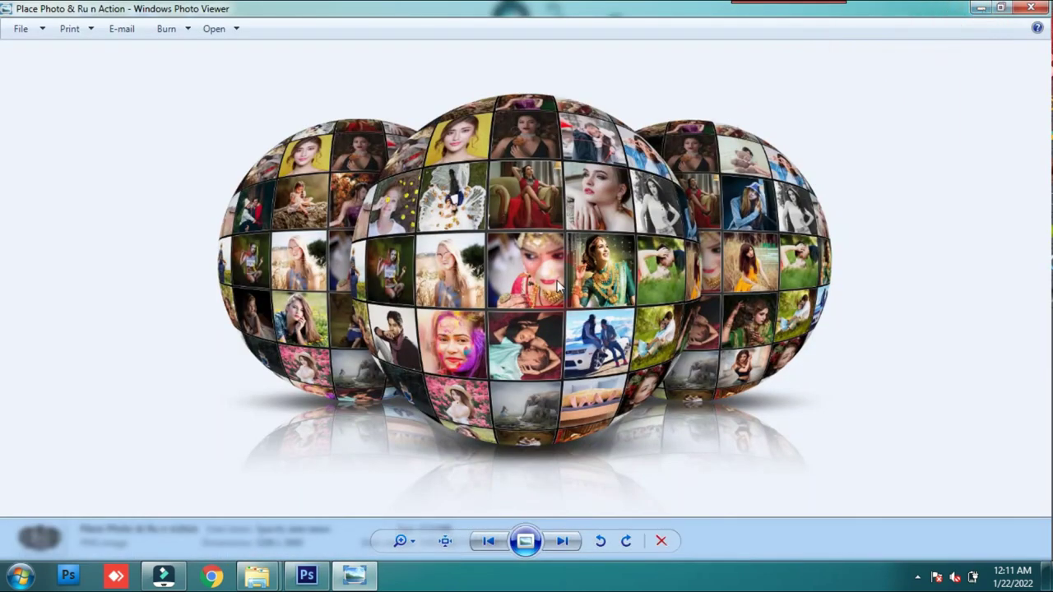
Step: Flip back and forth between the single-sphere and three-sphere images with the arrow keys
key("Right")
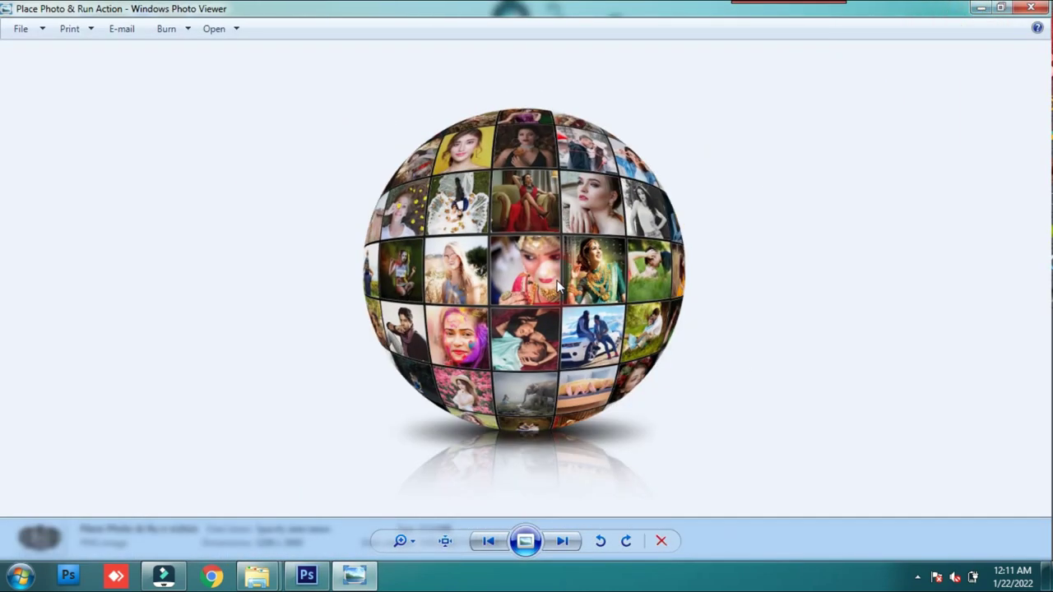
key("Left")
key("Right")
key("Left")
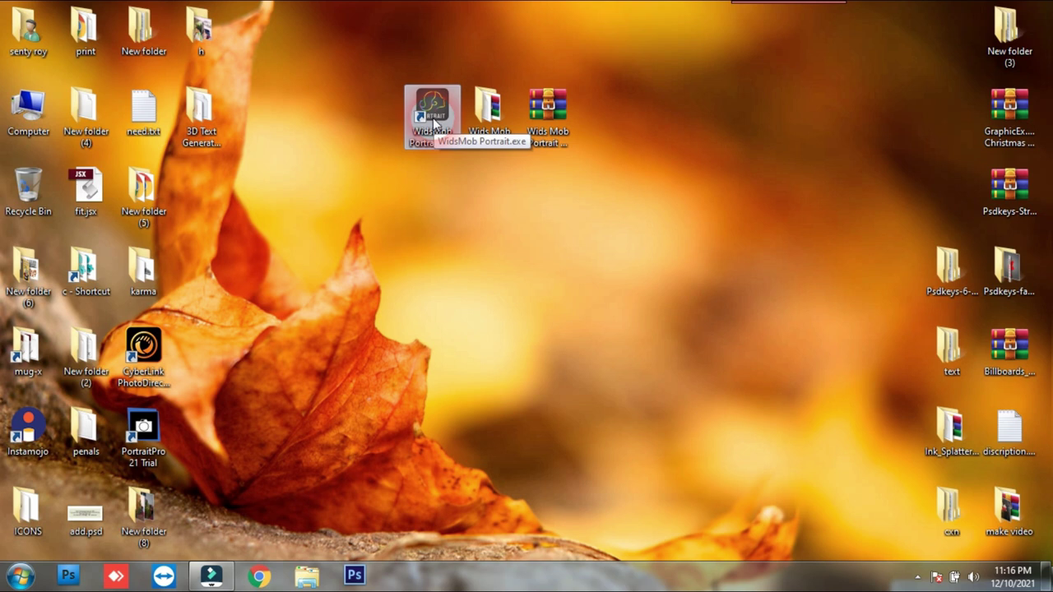
Step: Open 01.jpg, the Mug-x Print Plugin promo in New folder (6), in Windows Photo Viewer
left_click(434, 122)
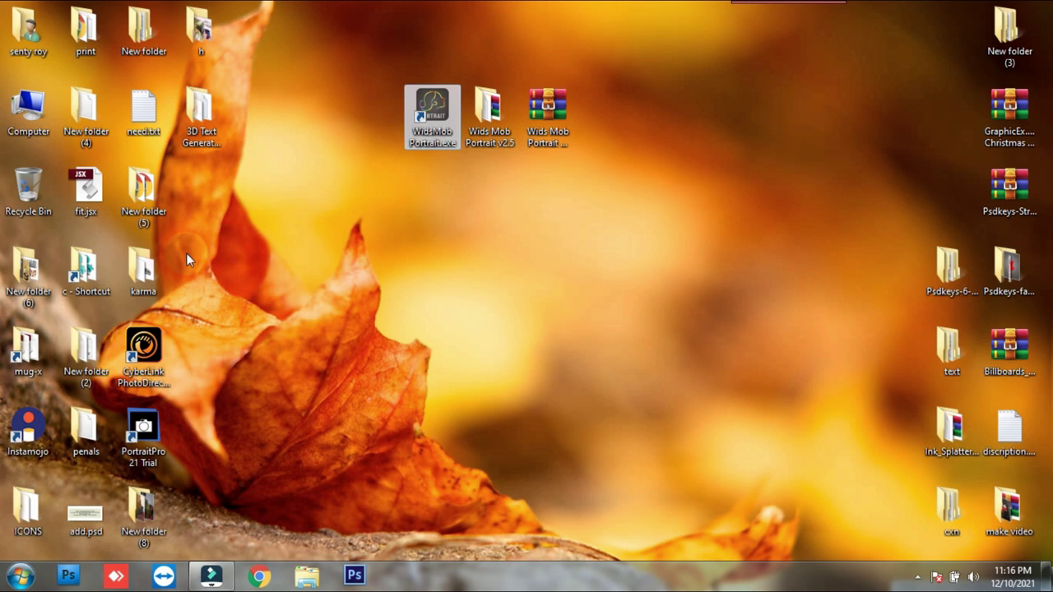
double_click(28, 271)
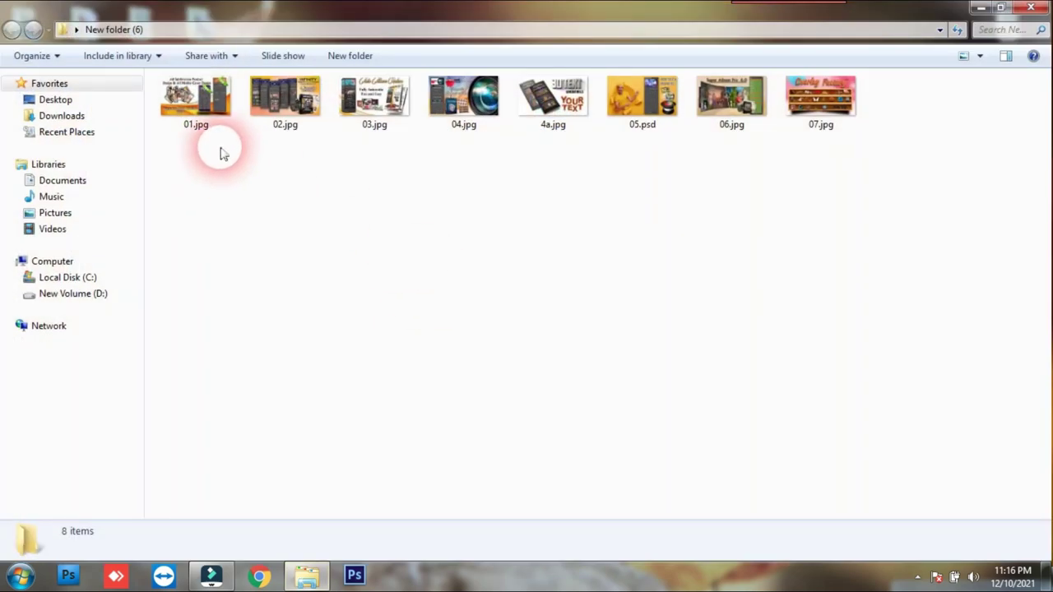
double_click(198, 101)
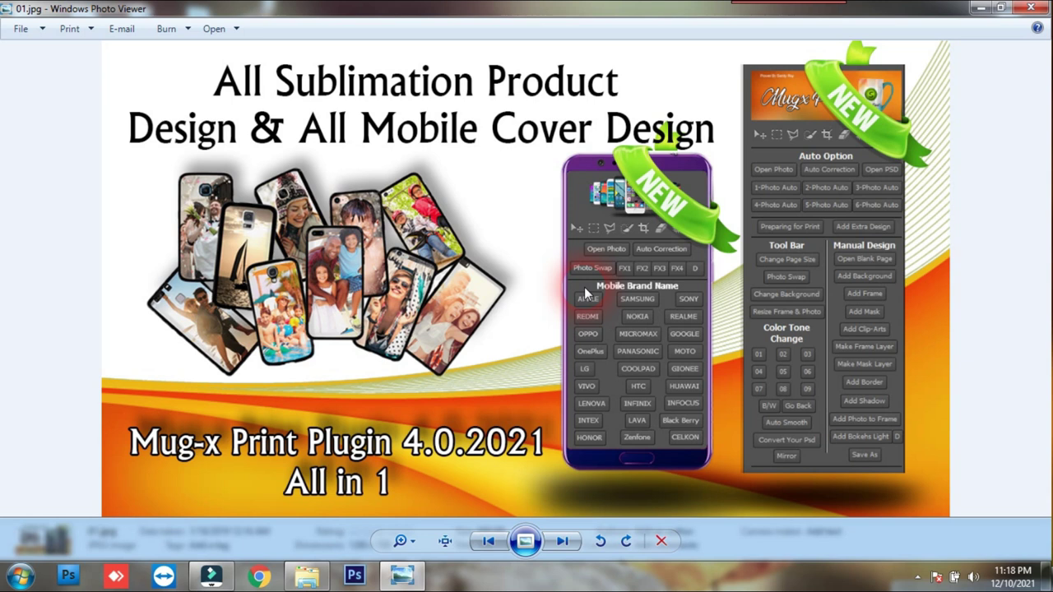
Step: Advance to 02.jpg, the Infinity Photo Editor 6.0 promo image
key("Right")
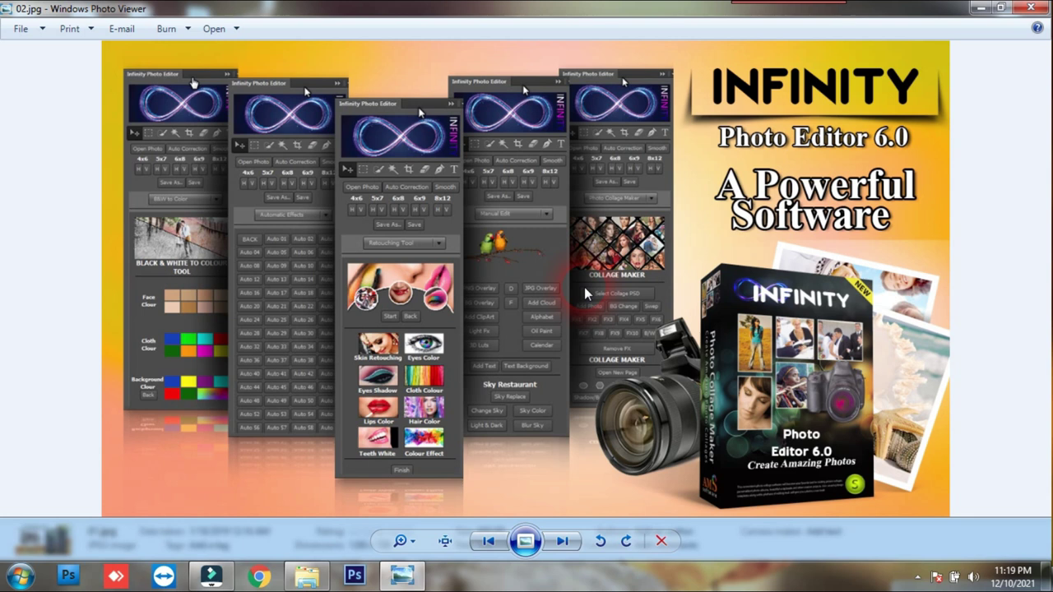
Step: Advance to 03.jpg, the Auto Album Maker promo for Album World 6.0
key("Right")
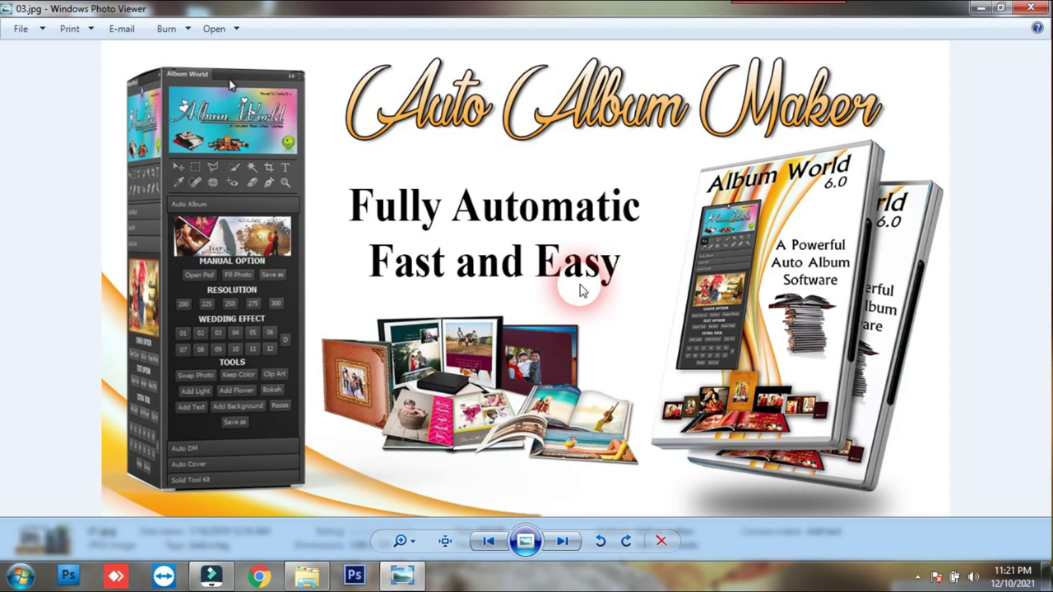
Step: Advance to 4a.jpg, the 3D Text Generator 6.5 promo, and leave it displayed
key("Right")
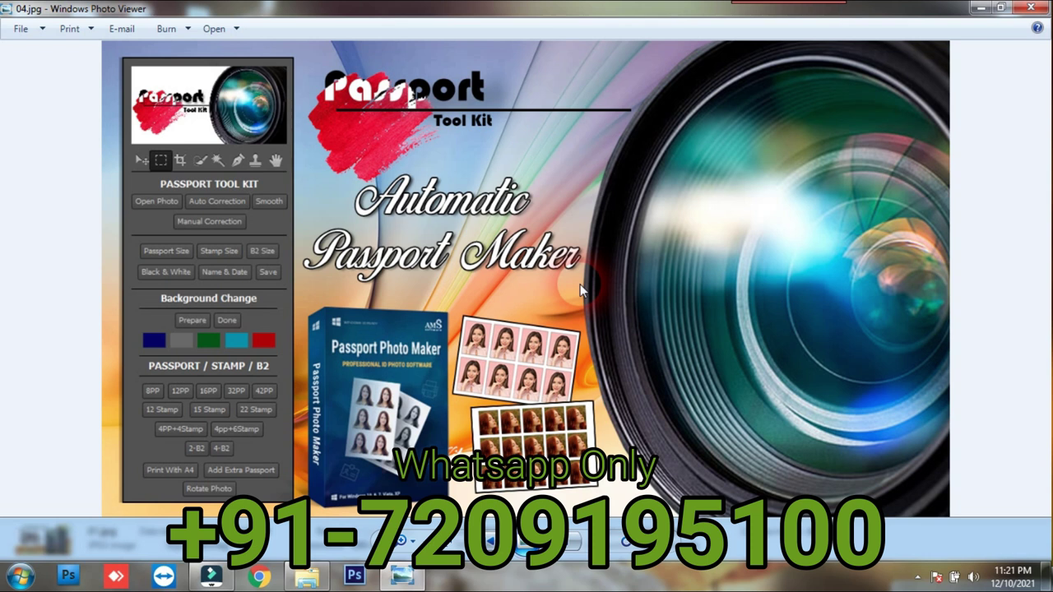
scroll(580, 288, "down", 1)
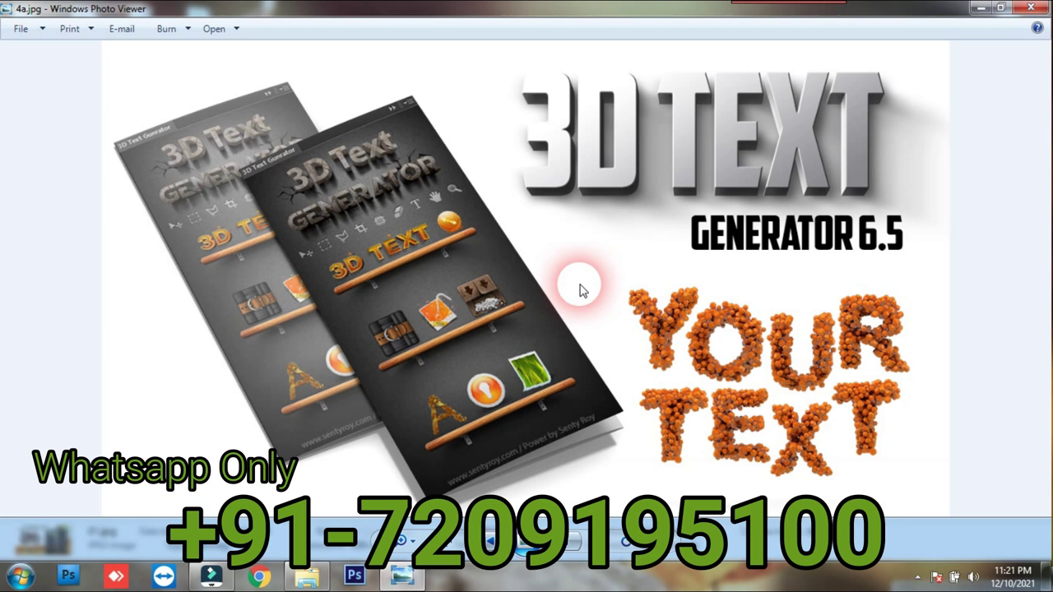
Step: Step past 05.psd to 06.jpg, the Super Album Pro 6.0 promo image
key("Right")
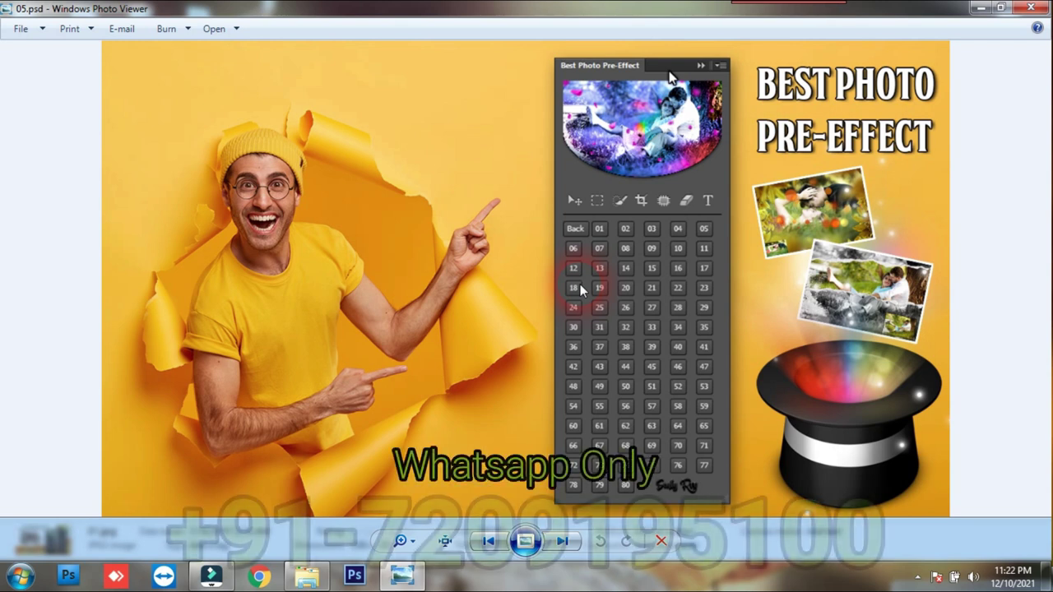
key("Right")
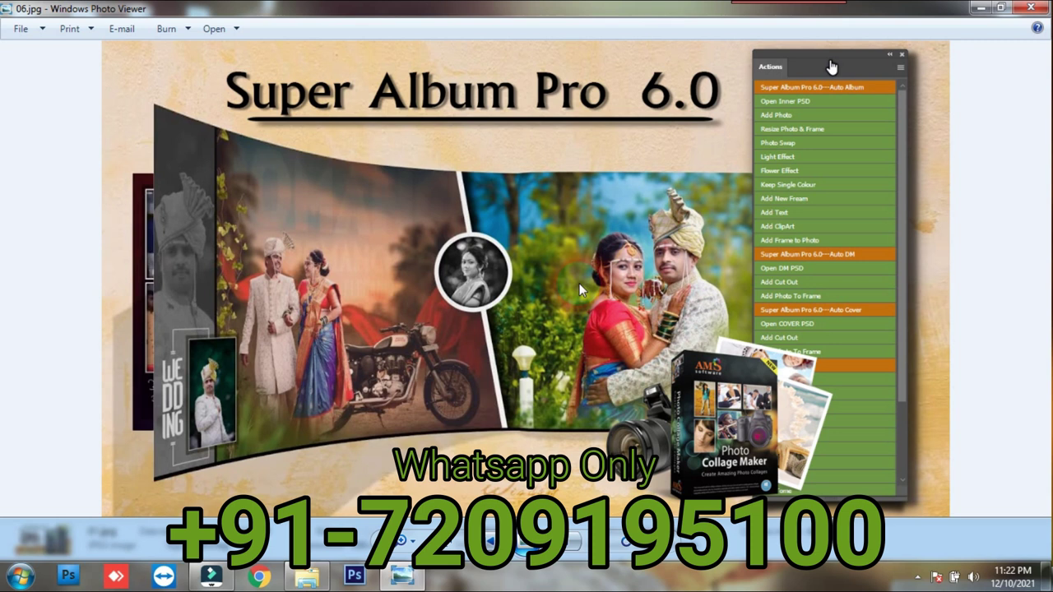
Step: Advance from 06.jpg toward 07.jpg, the Overlay Factory 3.0 promo image
key("Right")
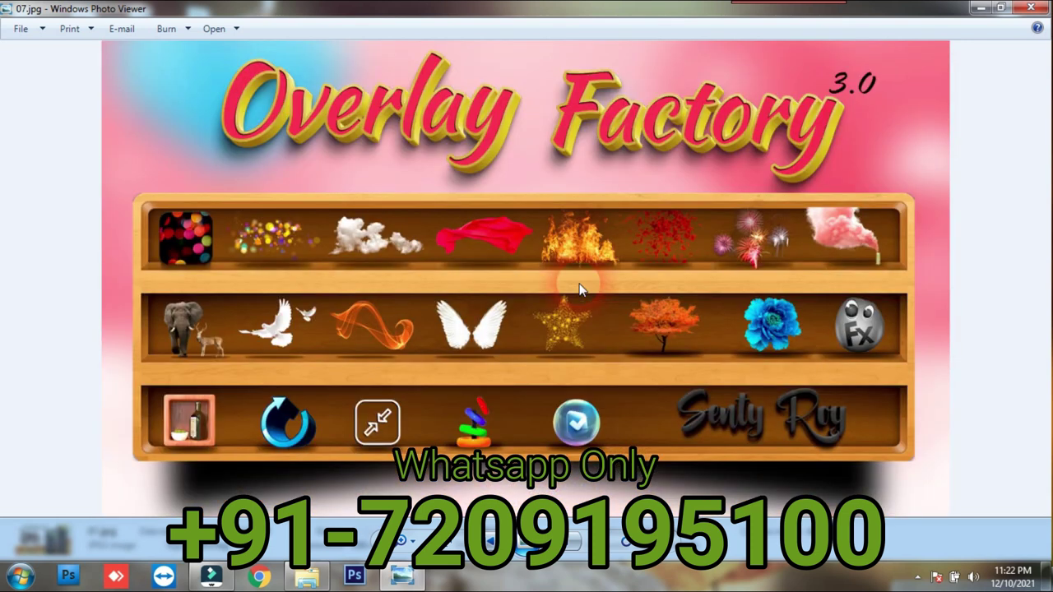